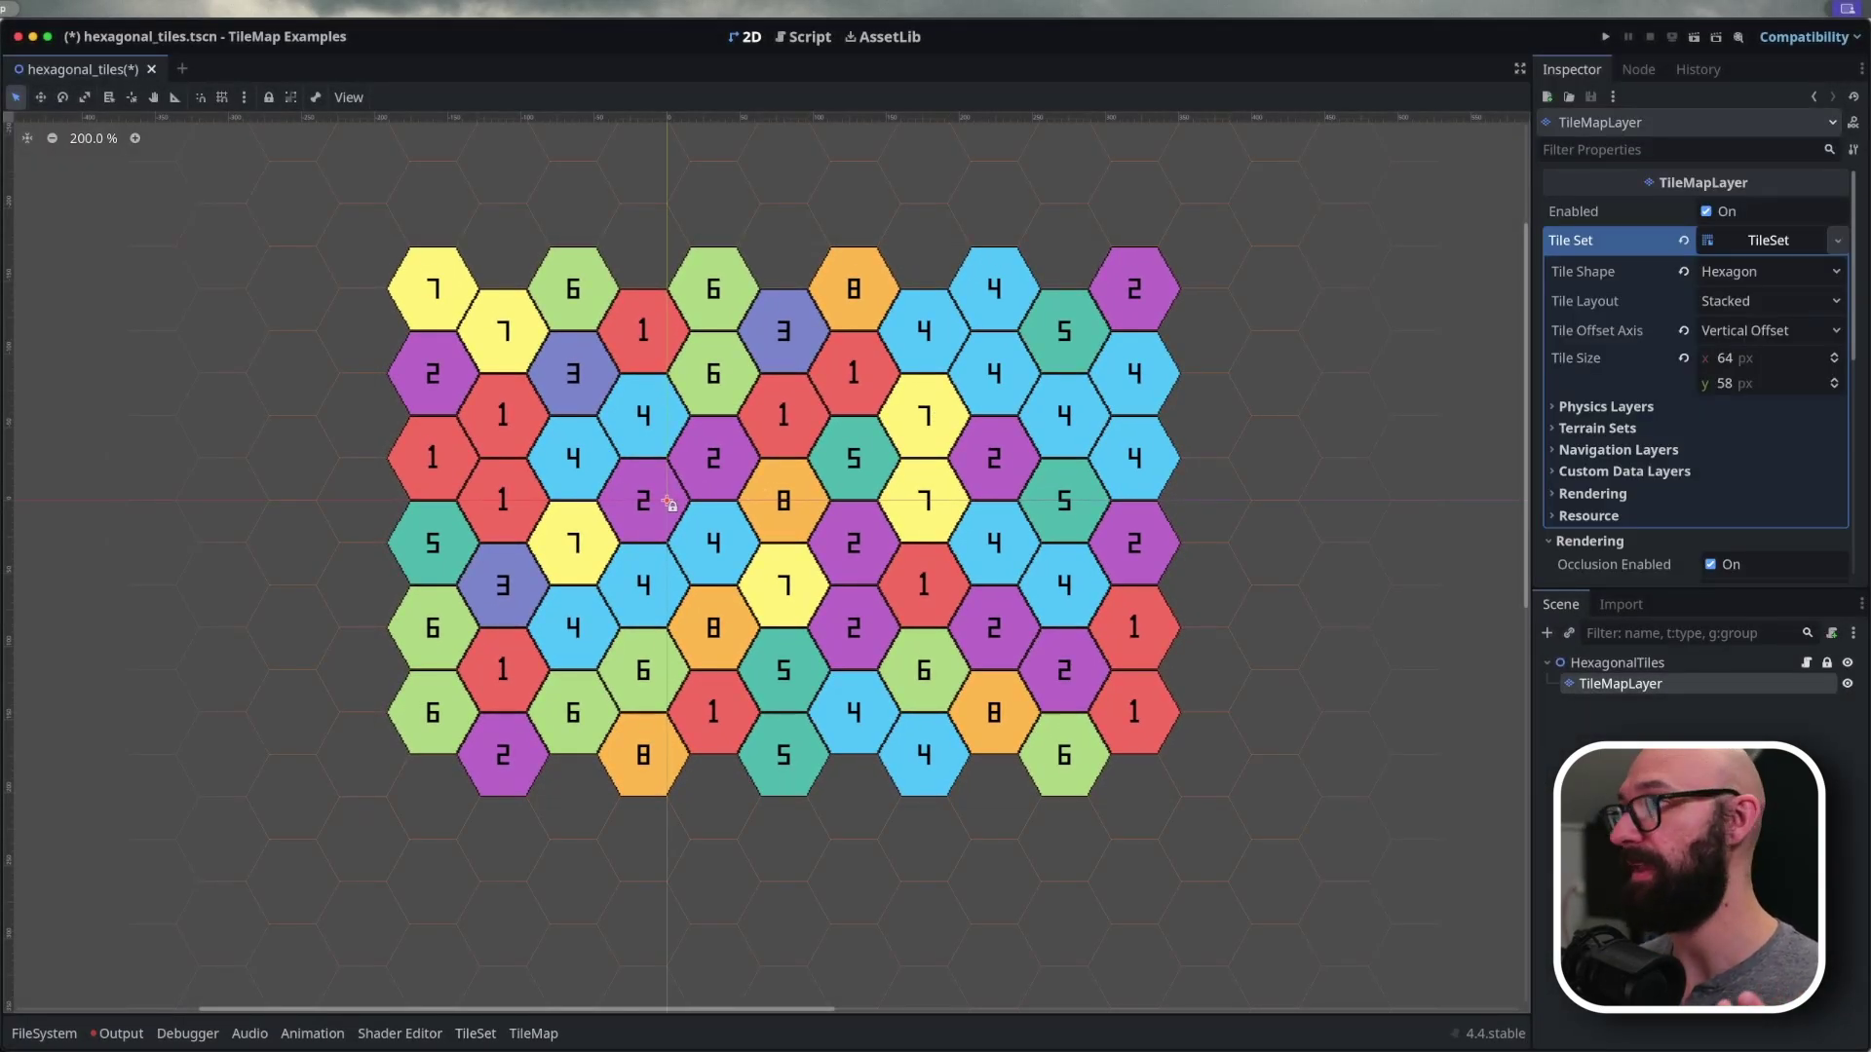
{"action": "left_click", "coordinate": [1768, 271]}
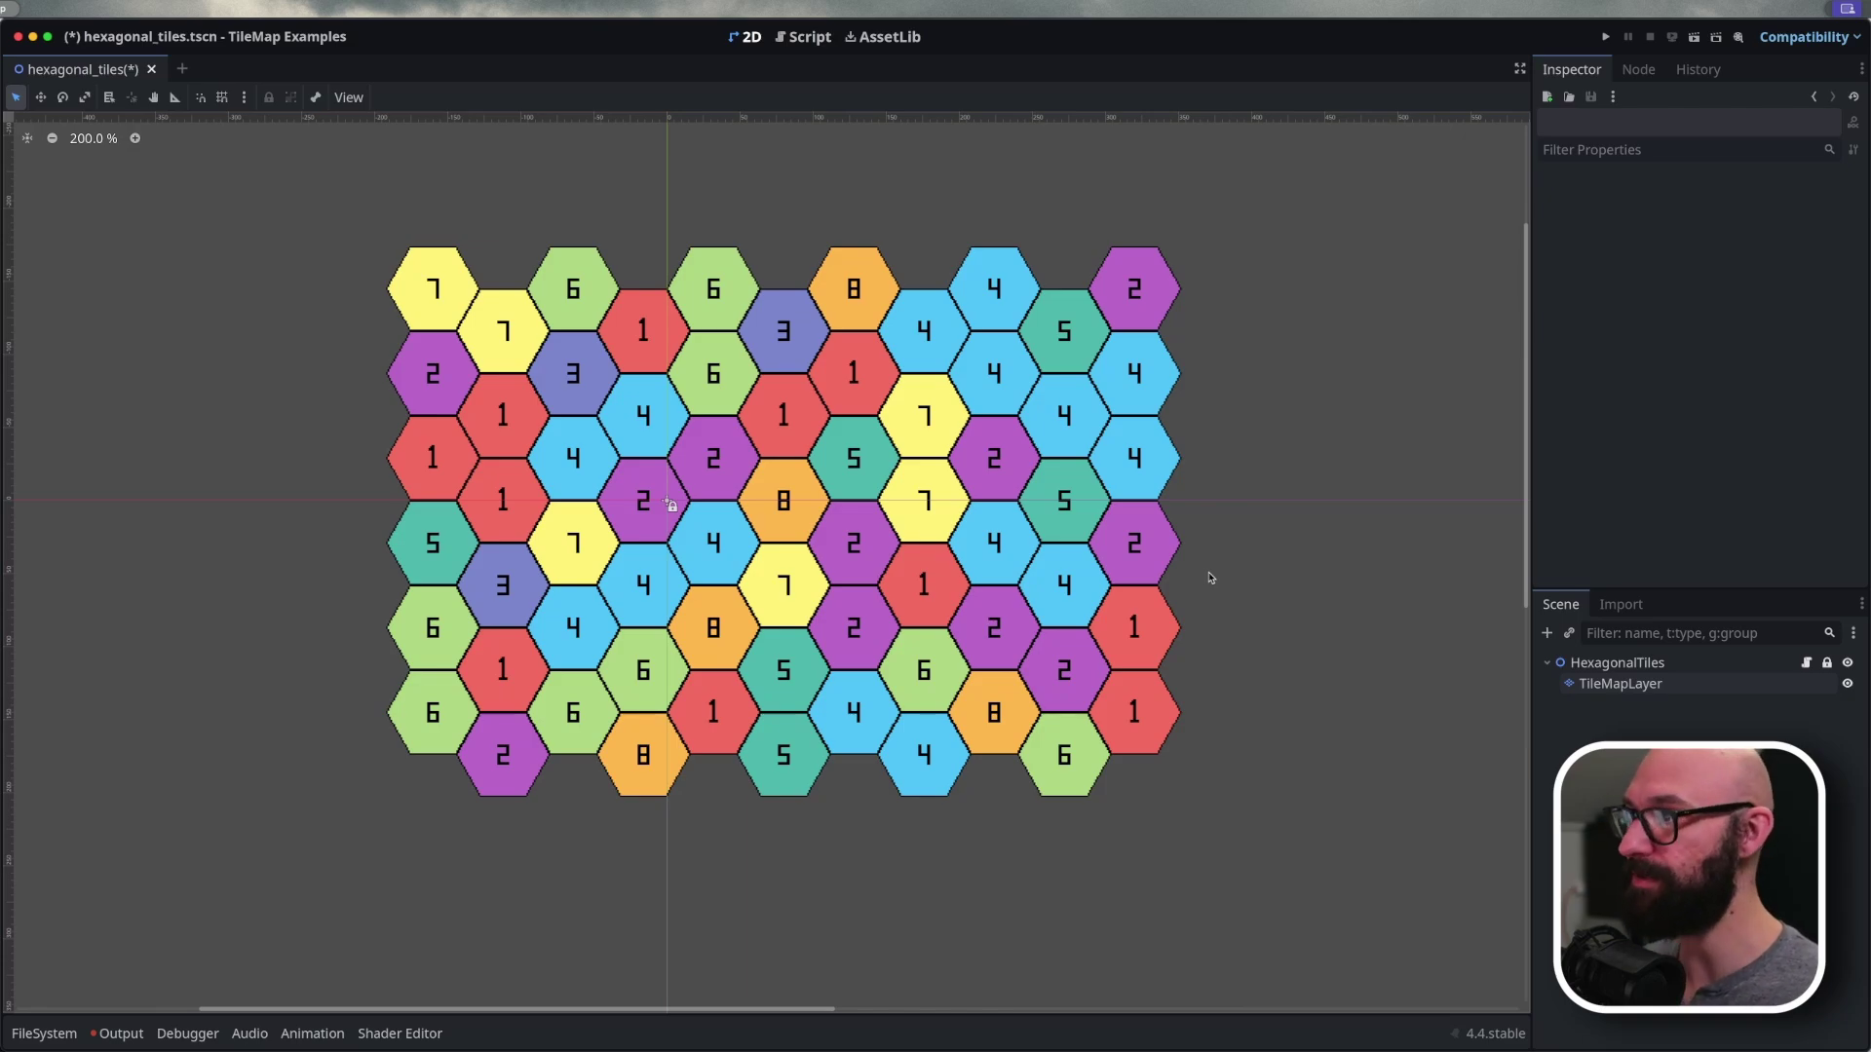
Zoom in on the red hex tile numbered 1 at the scene origin.
{"action": "scroll", "coordinate": [701, 545], "scroll_direction": "up", "scroll_amount": 9}
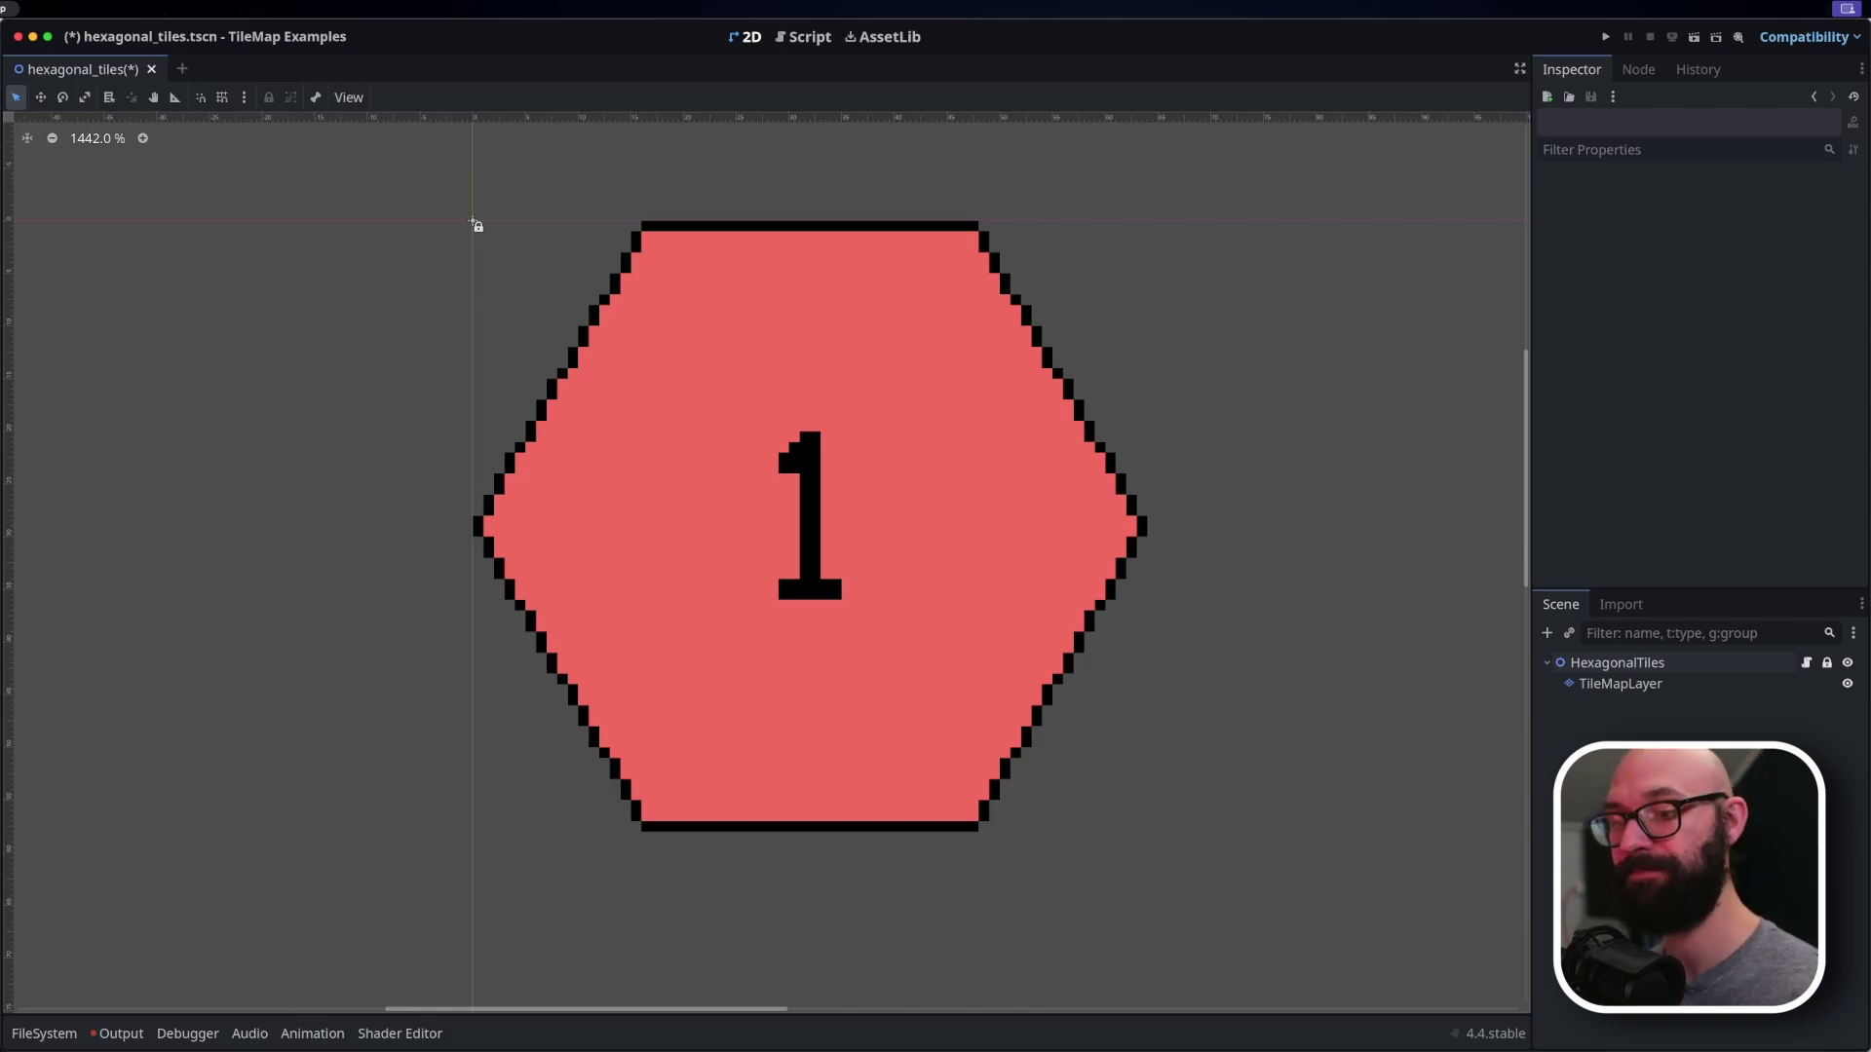
Remove the old TileMapLayer node and start adding a new child node under HexagonalTiles.
{"action": "key", "text": "ctrl+z"}
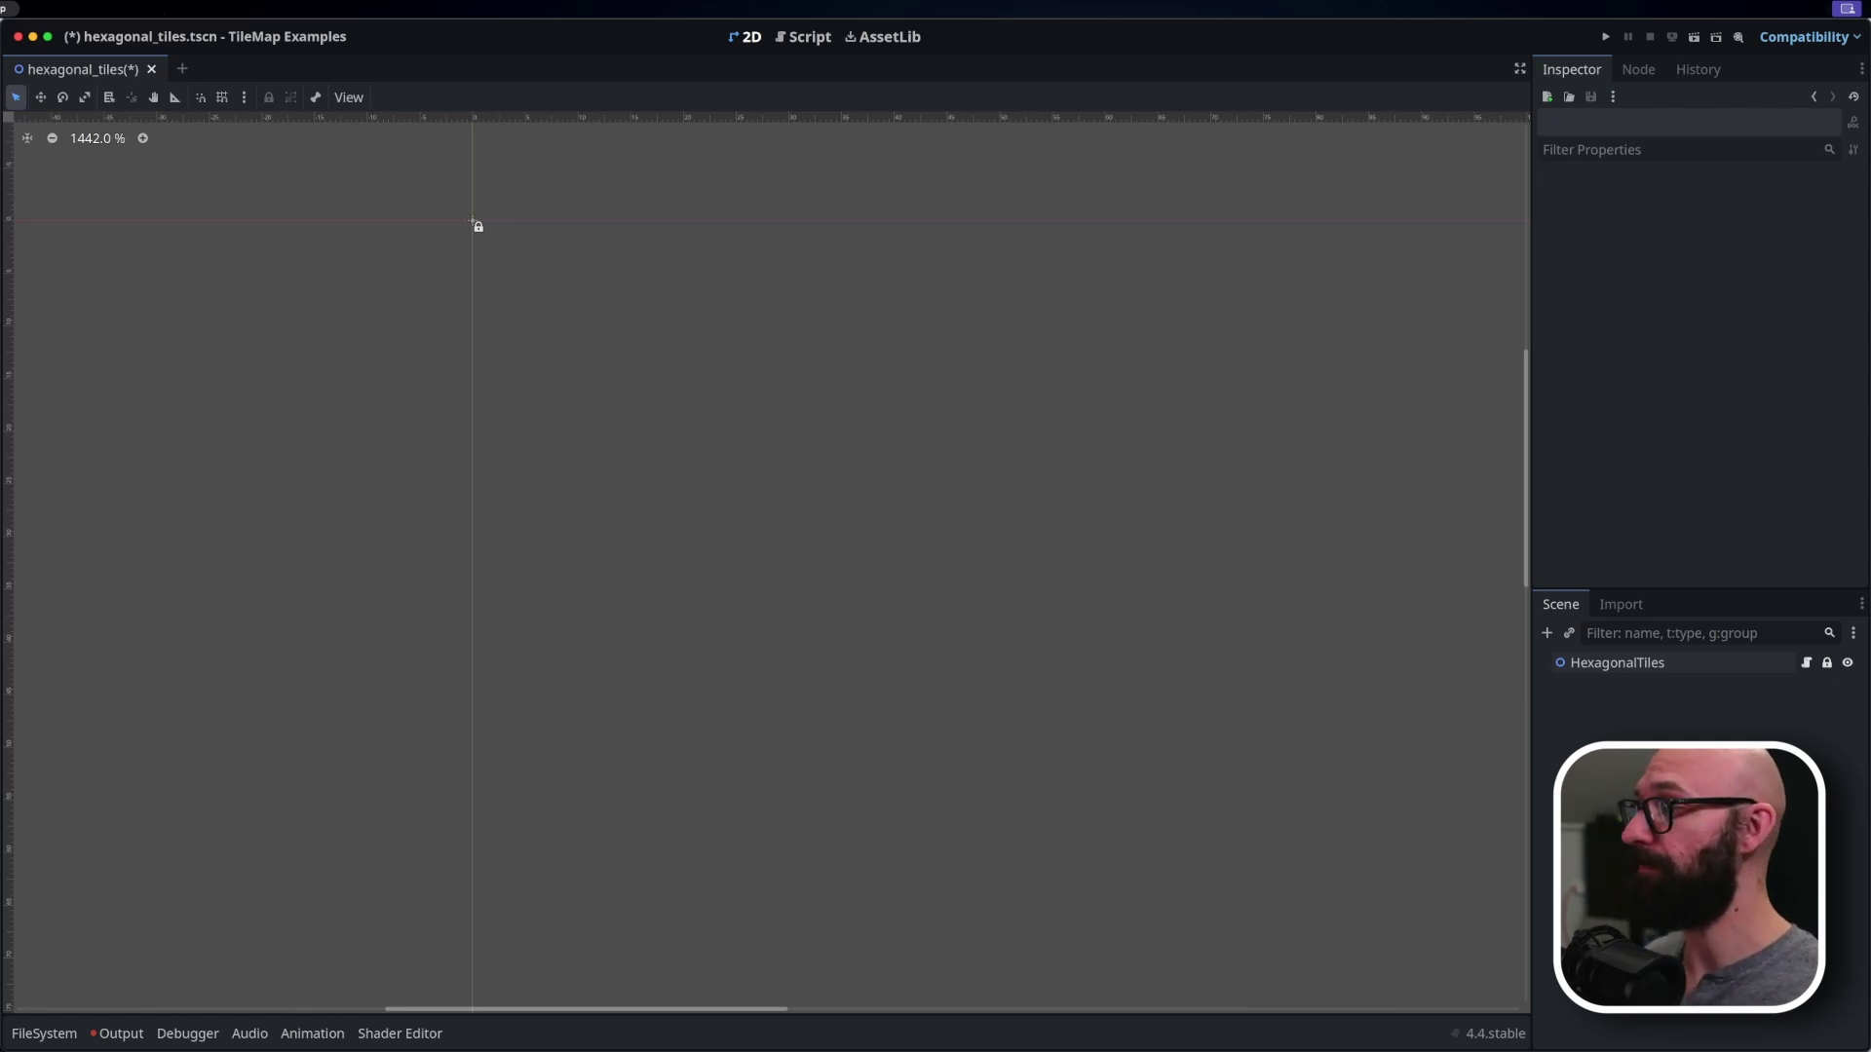
{"action": "left_click", "coordinate": [1678, 666]}
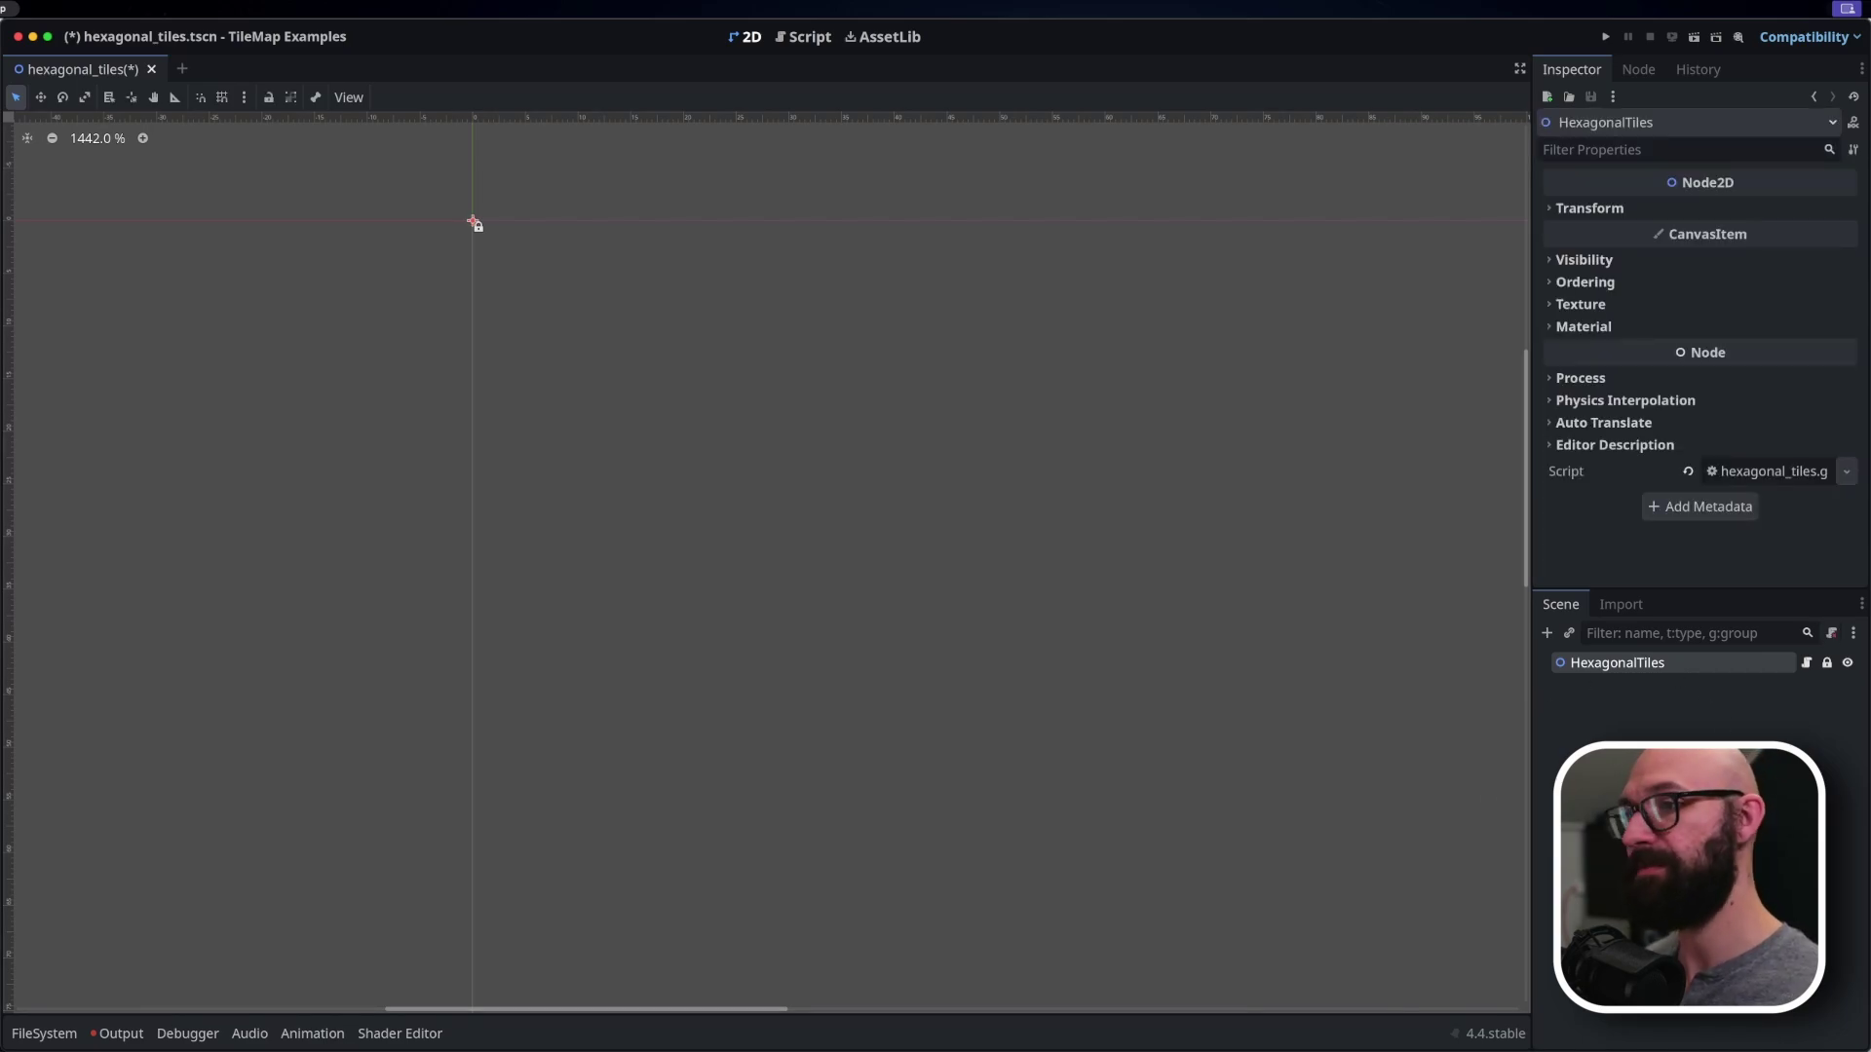
{"action": "key", "text": "super+a"}
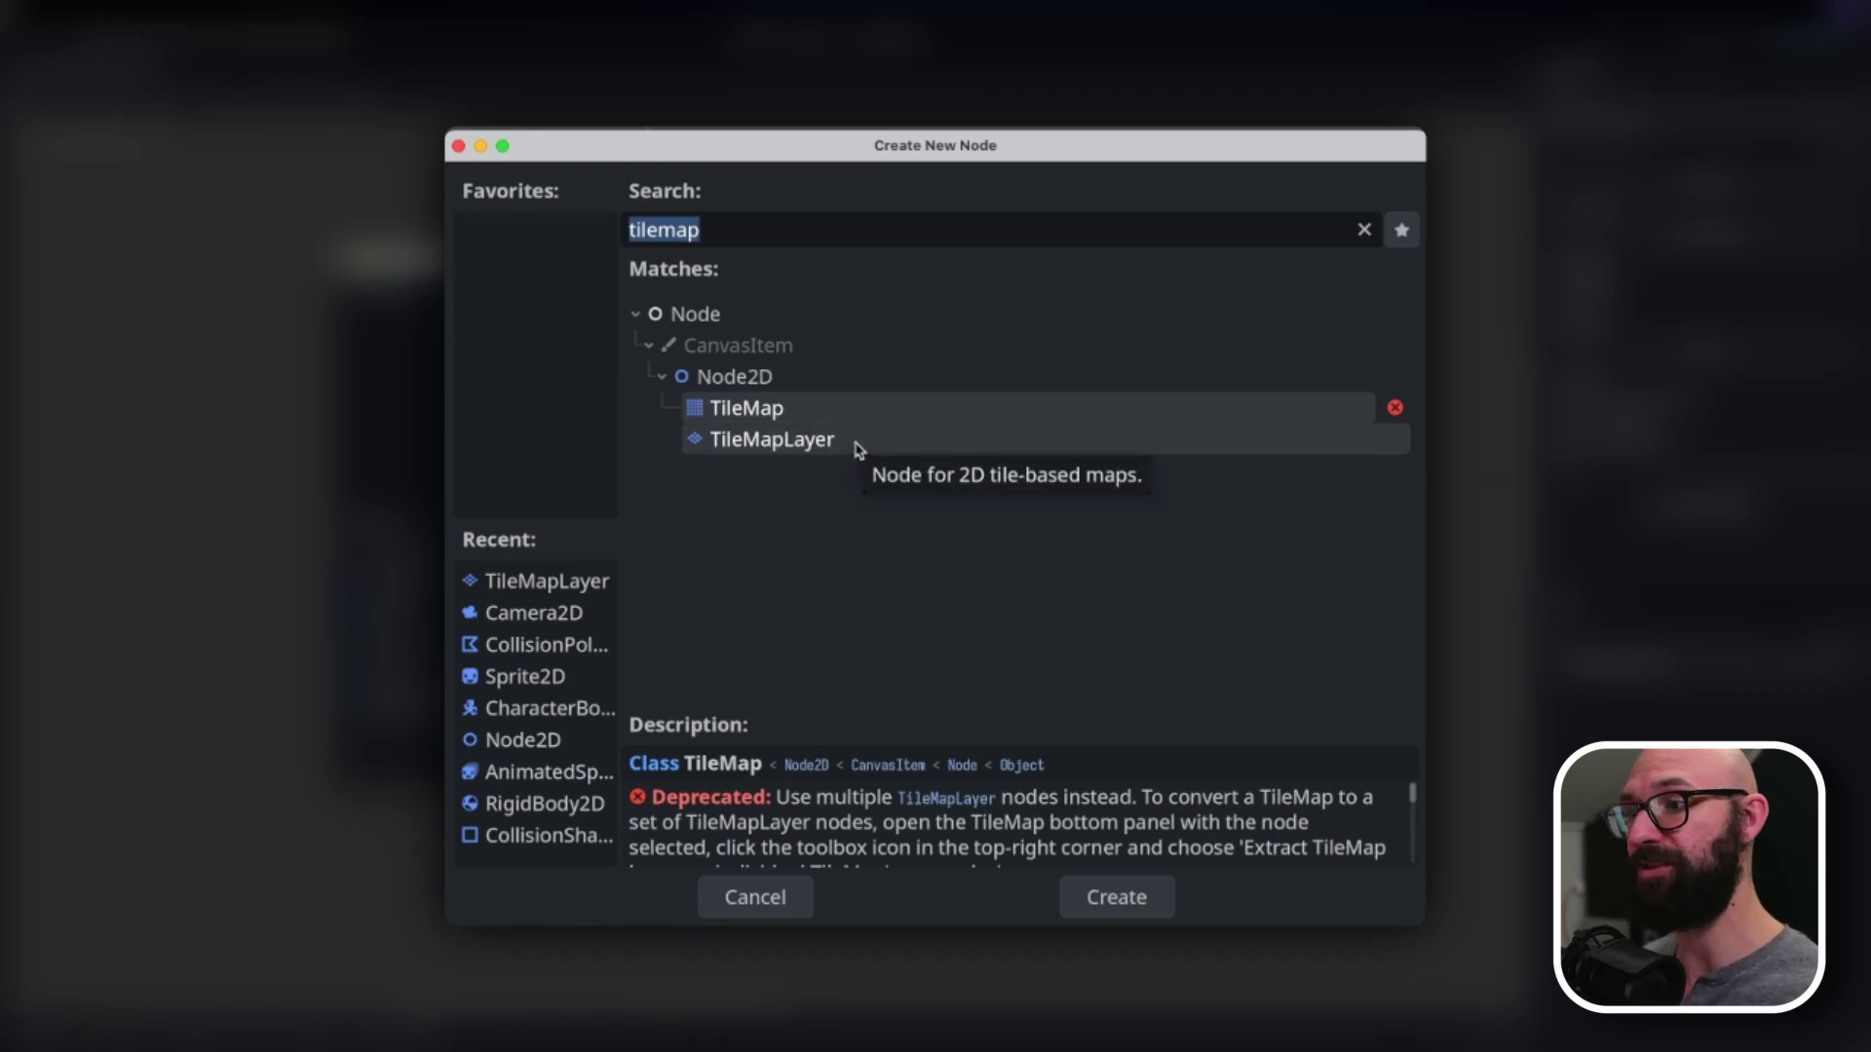
Add a TileMapLayer node under HexagonalTiles.
{"action": "left_click", "coordinate": [859, 448]}
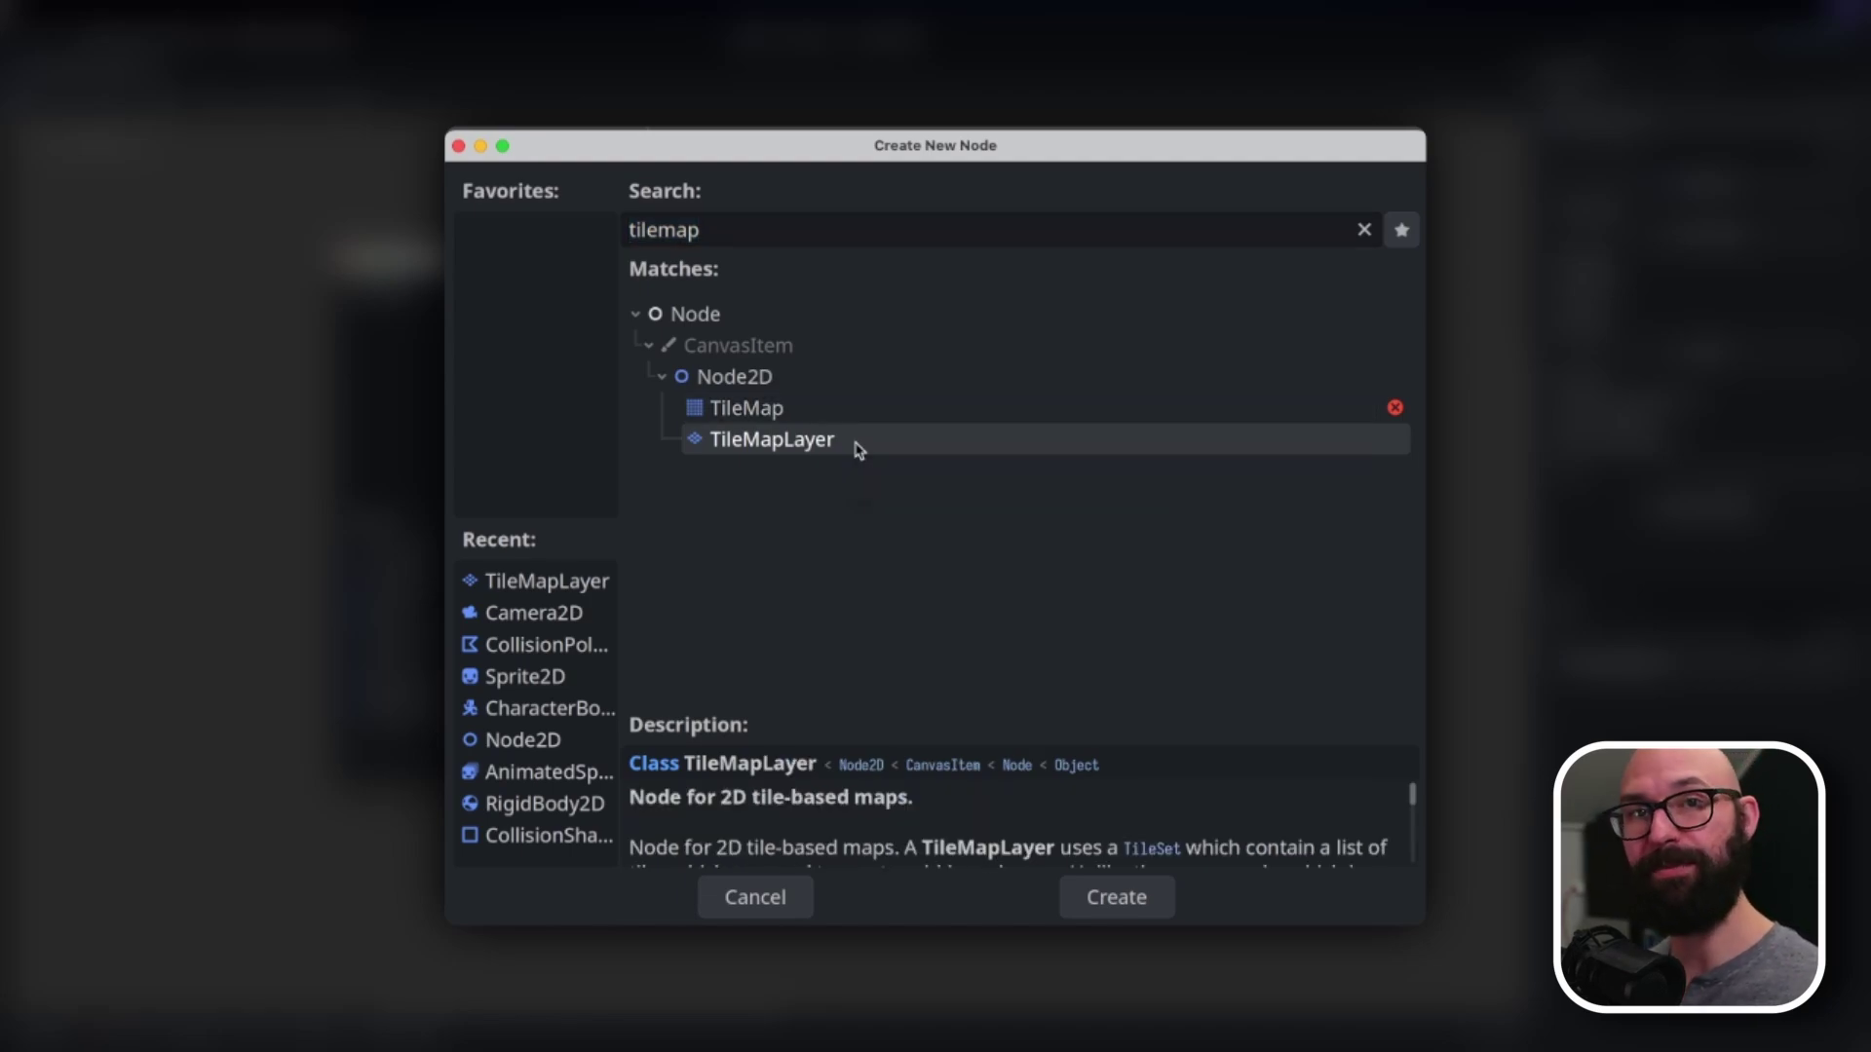
{"action": "double_click", "coordinate": [860, 447]}
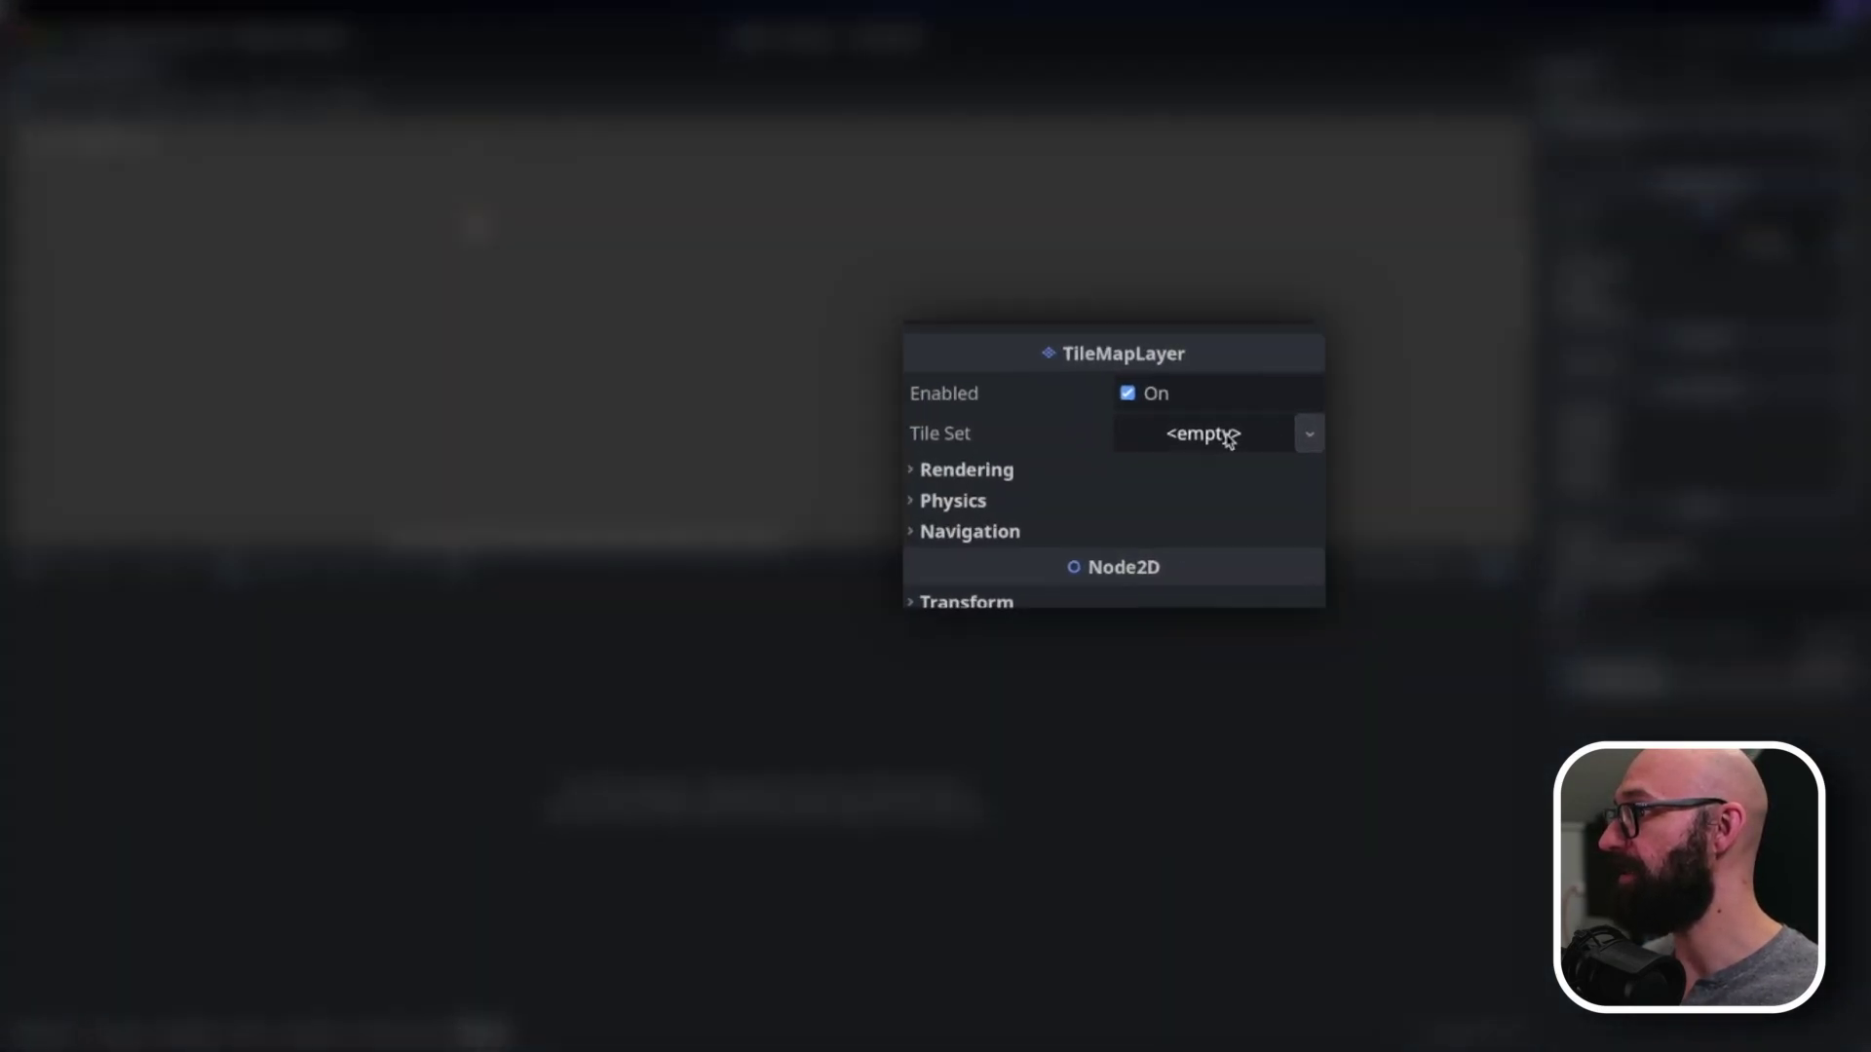
Assign a New TileSet to the TileMapLayer's Tile Set property and show the TileSet panel.
{"action": "left_click", "coordinate": [1199, 450]}
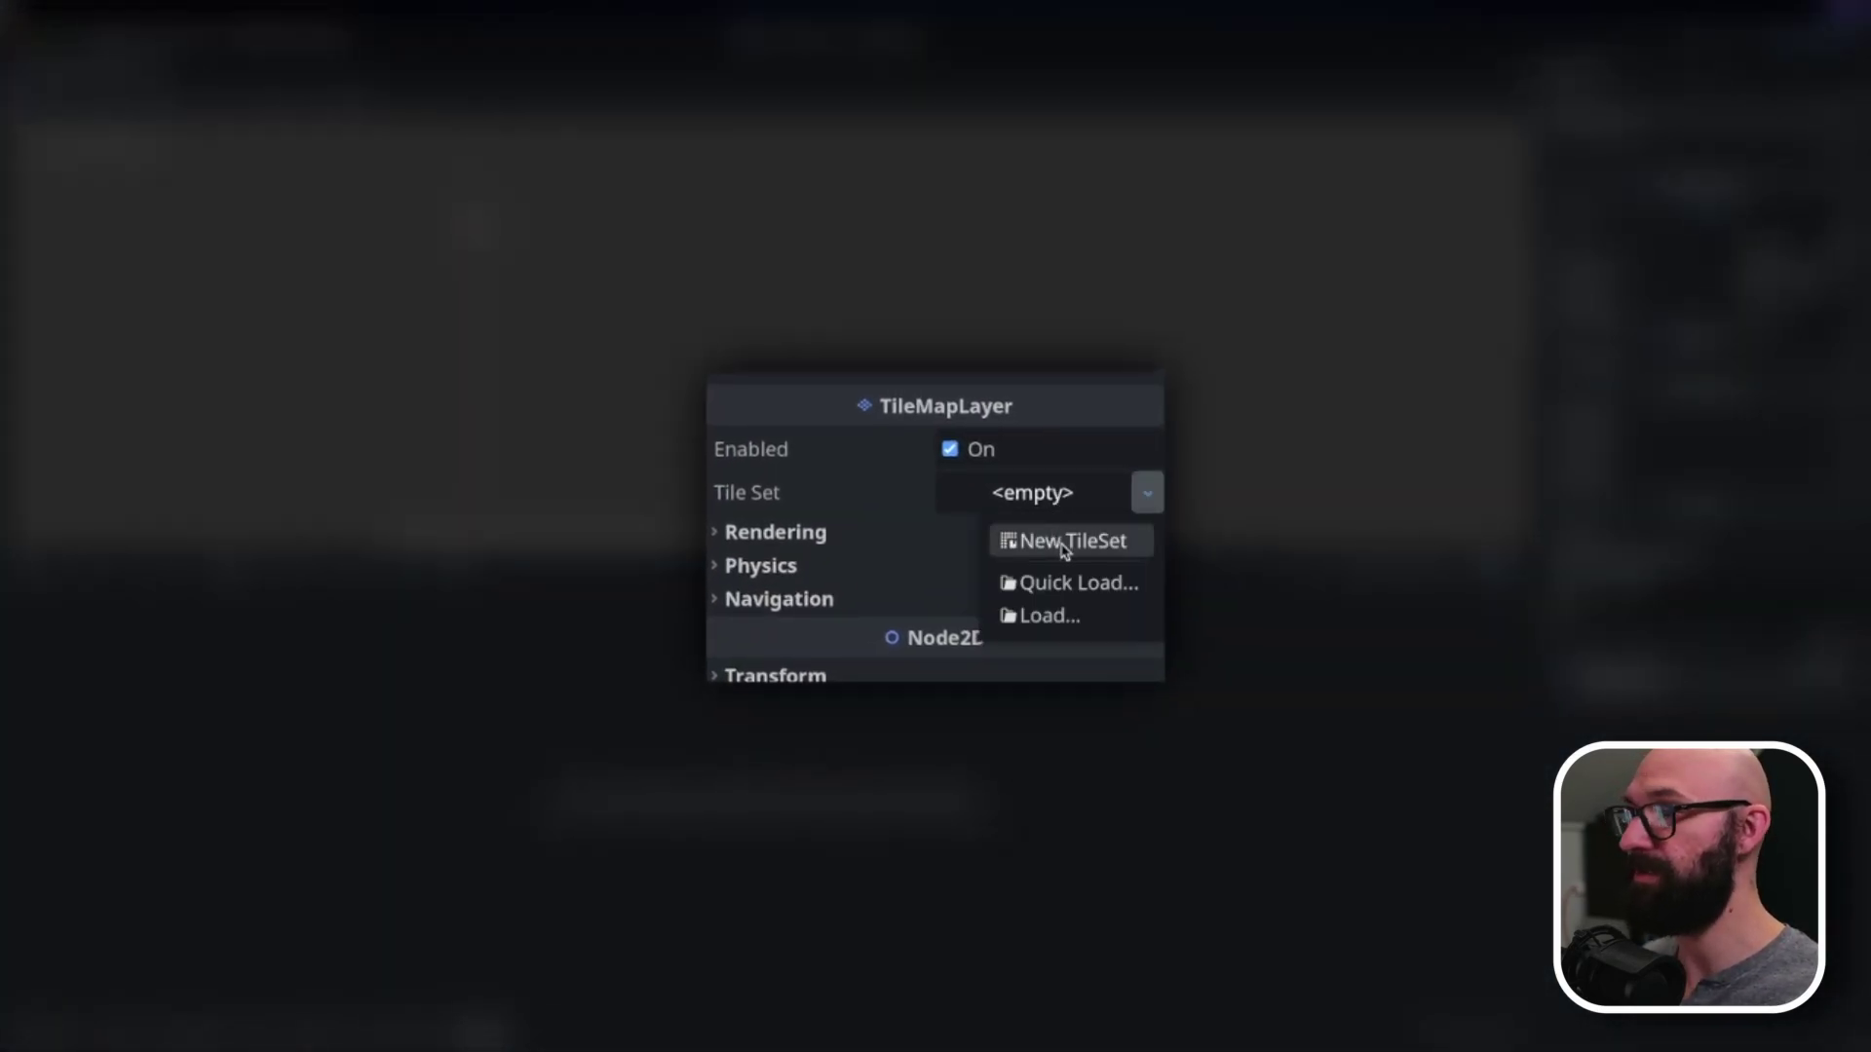
{"action": "left_click", "coordinate": [1064, 544]}
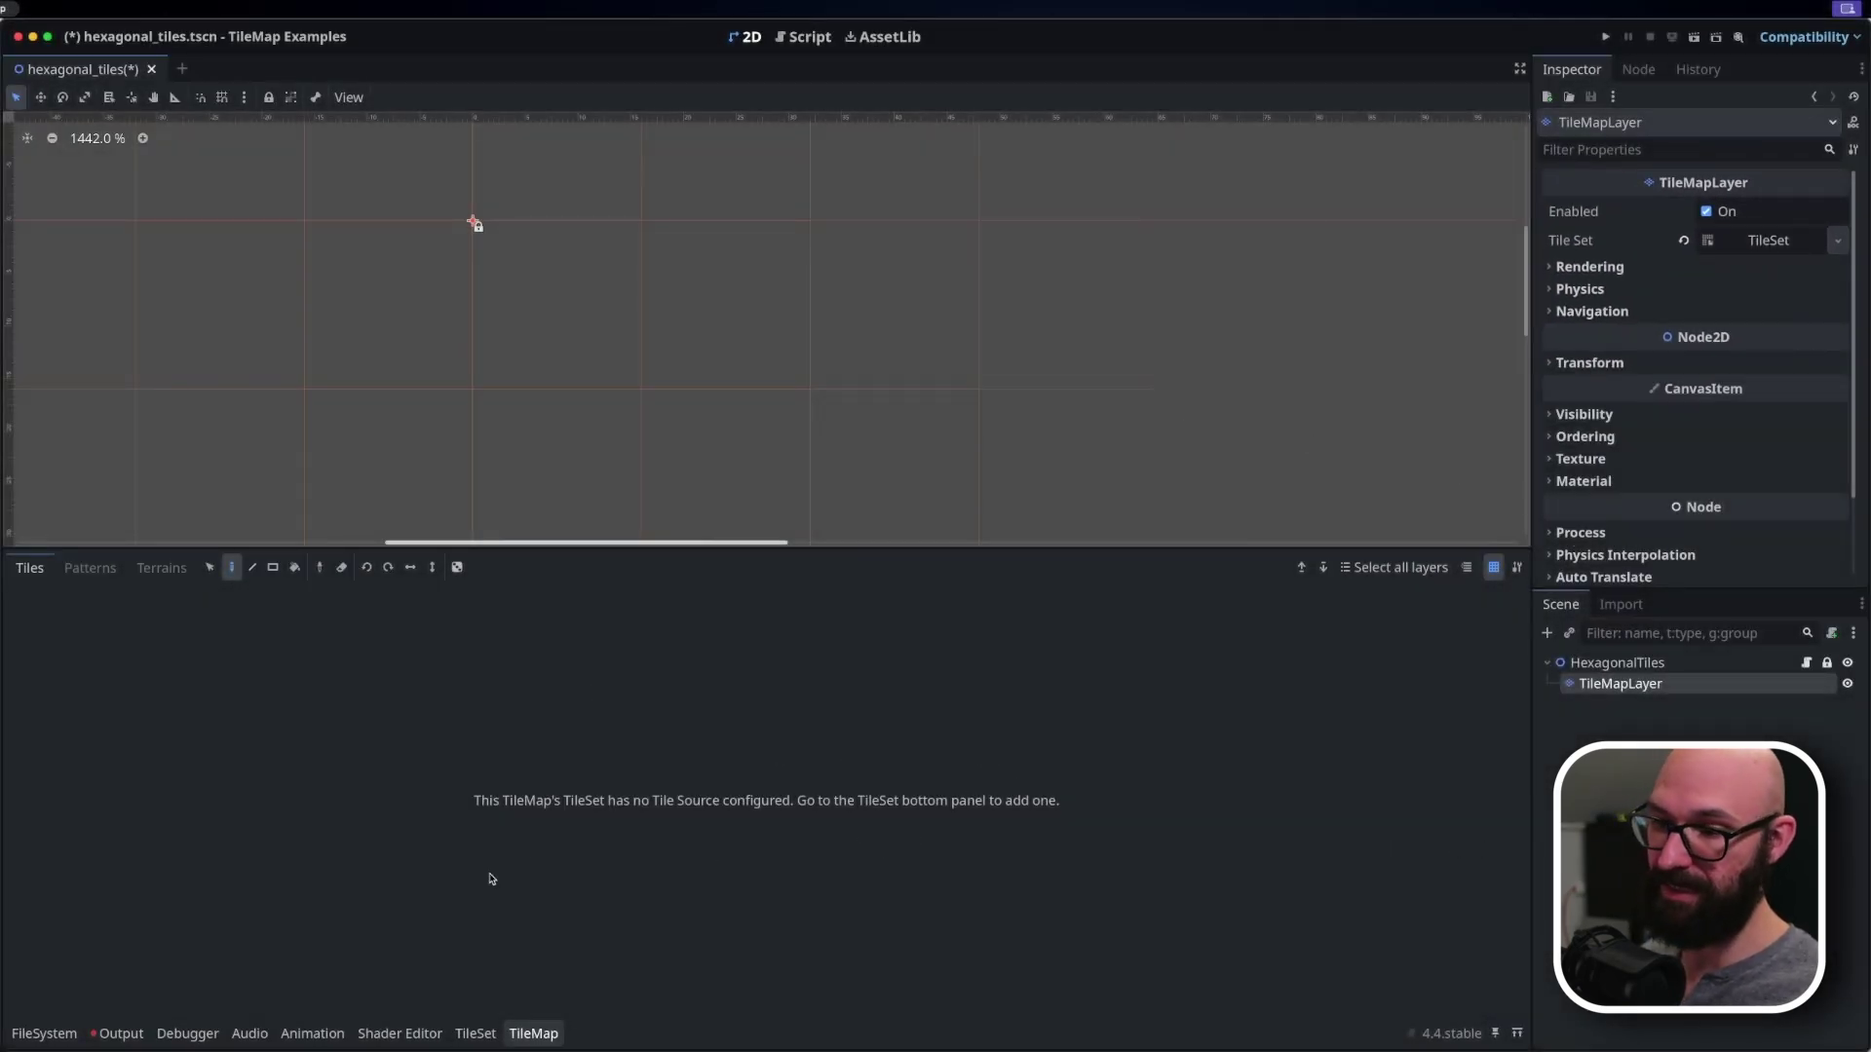
{"action": "left_click", "coordinate": [477, 1035]}
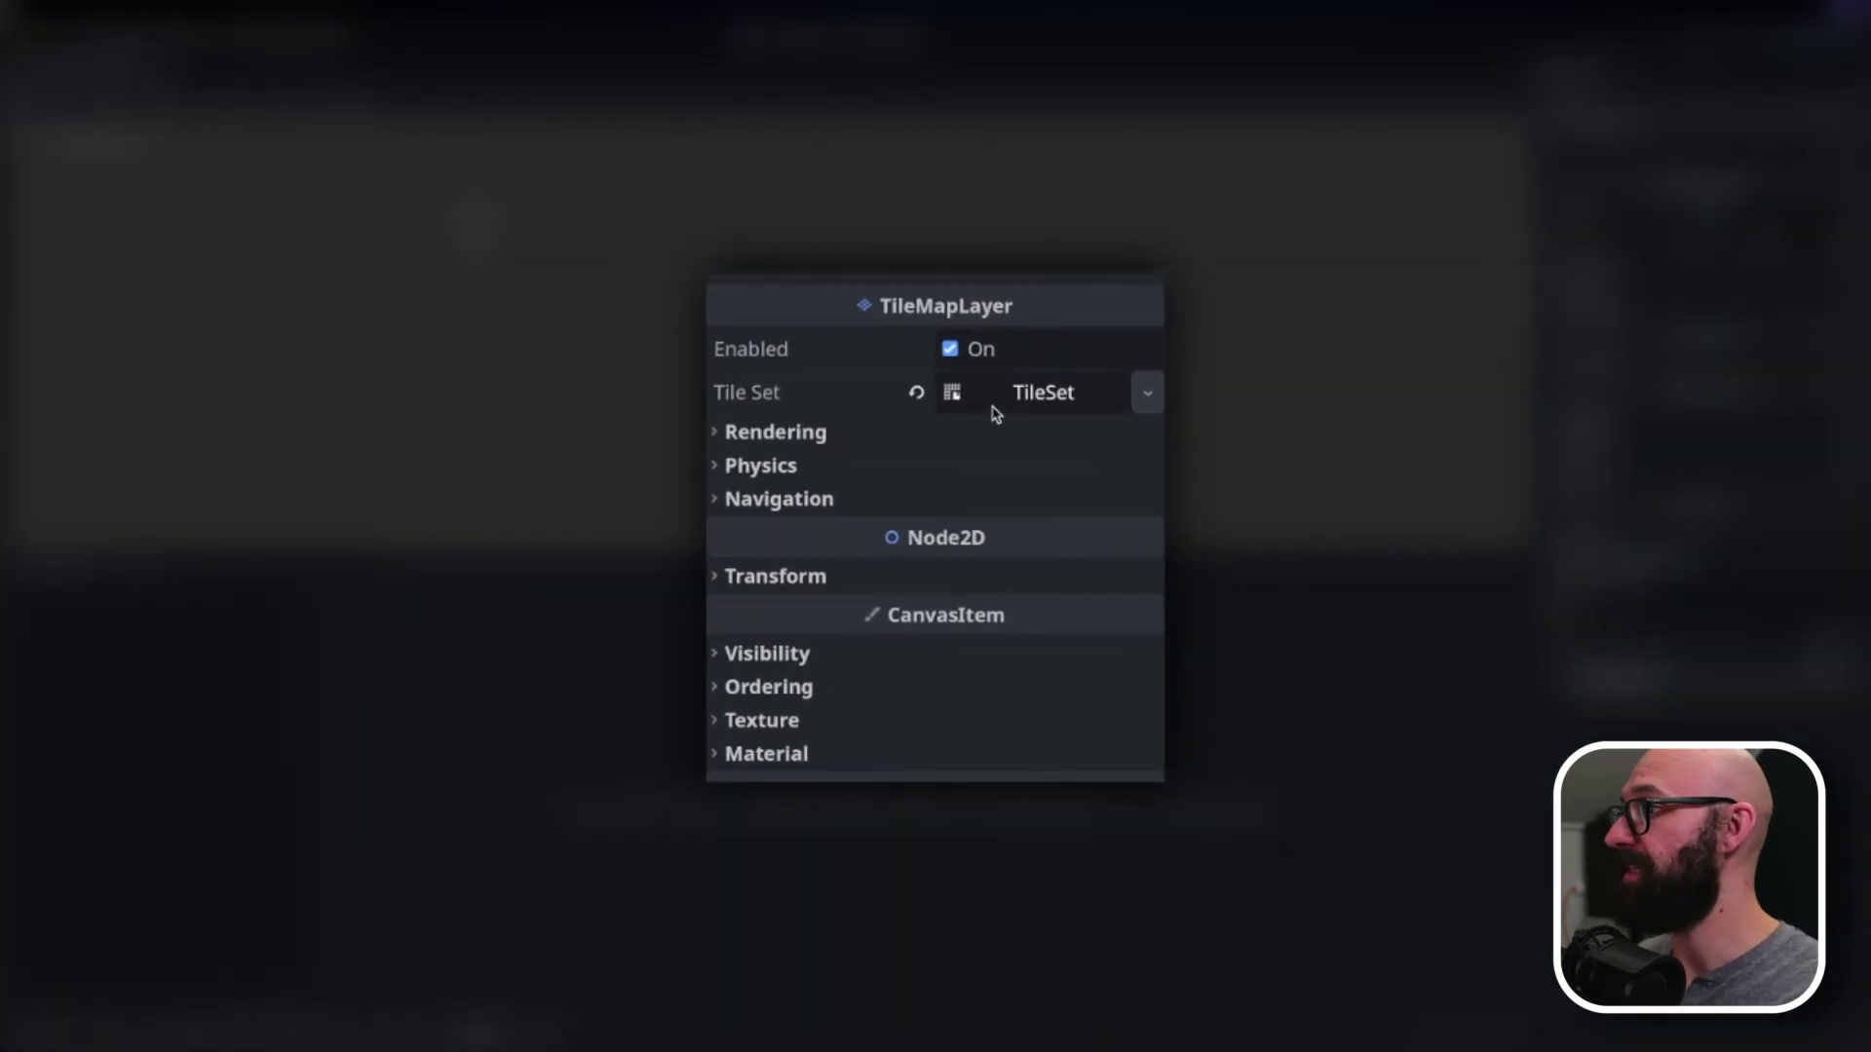
Set the TileSet tile size to 64×58 px and the tile shape to Hexagon.
{"action": "left_click", "coordinate": [1046, 395]}
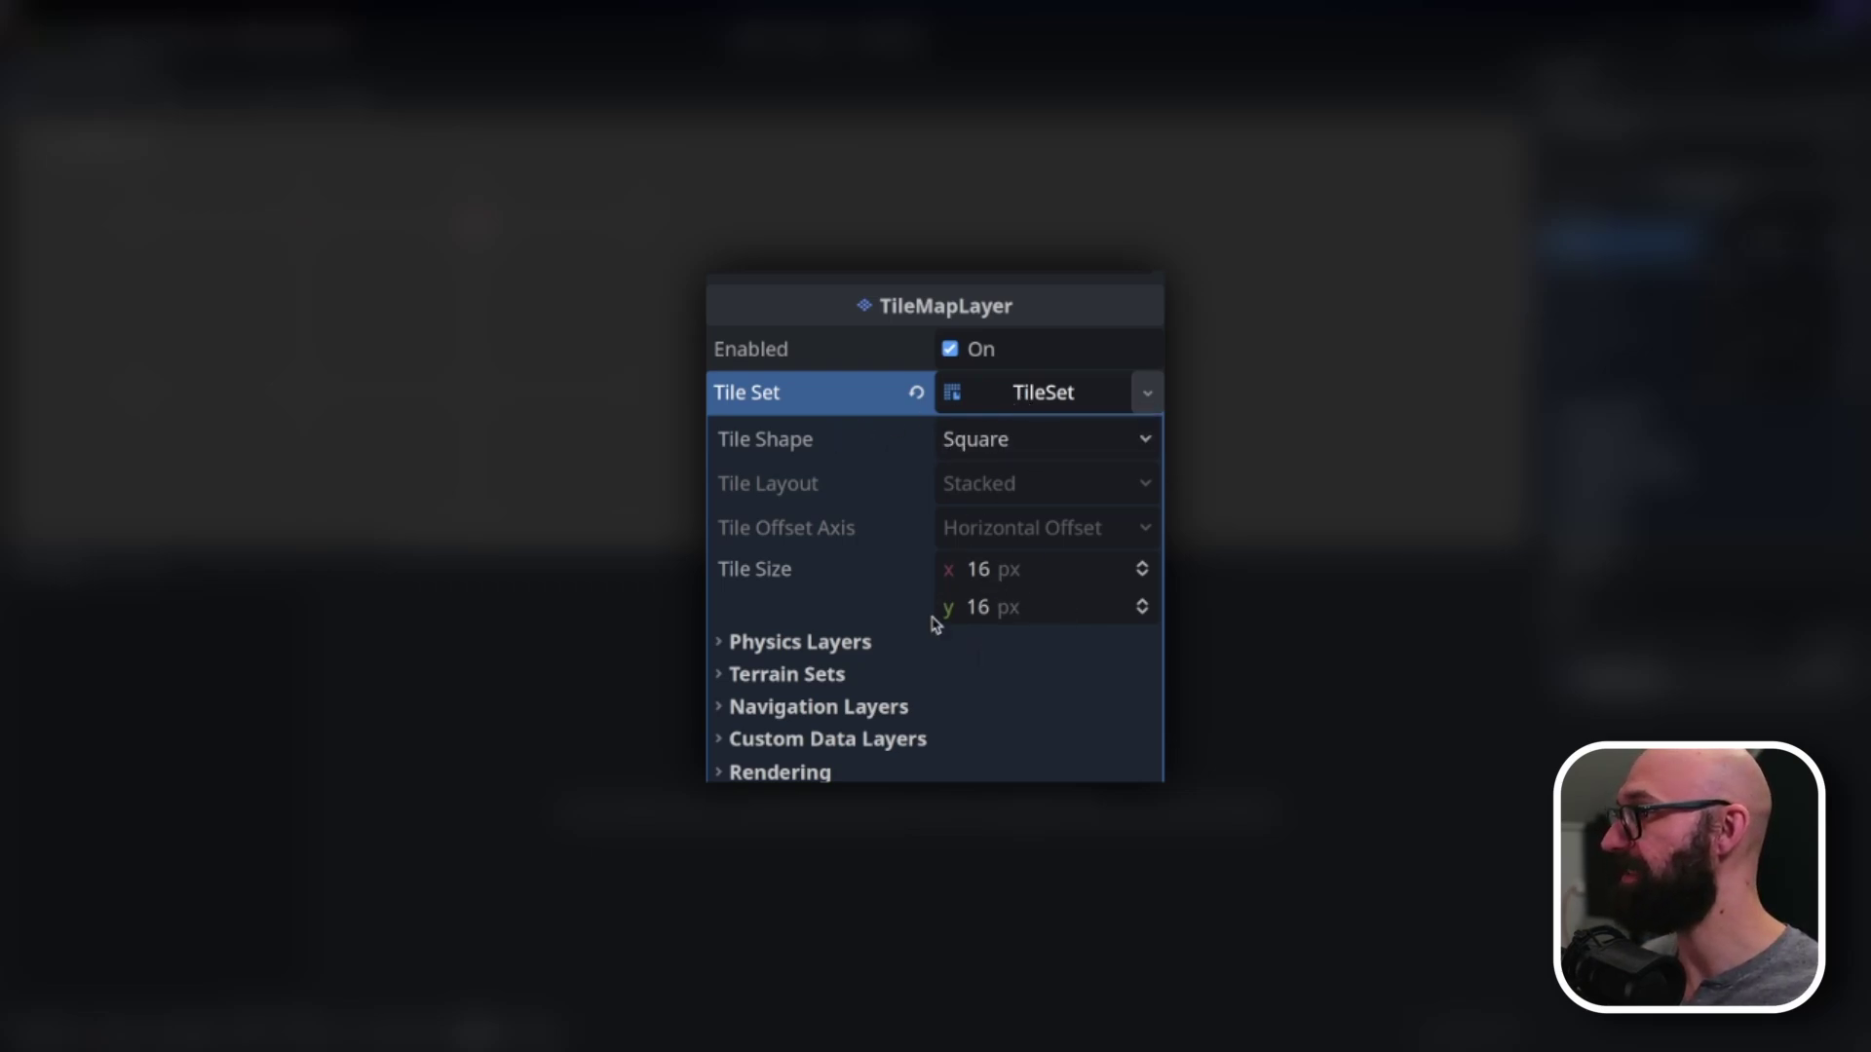
{"action": "left_click", "coordinate": [1008, 575]}
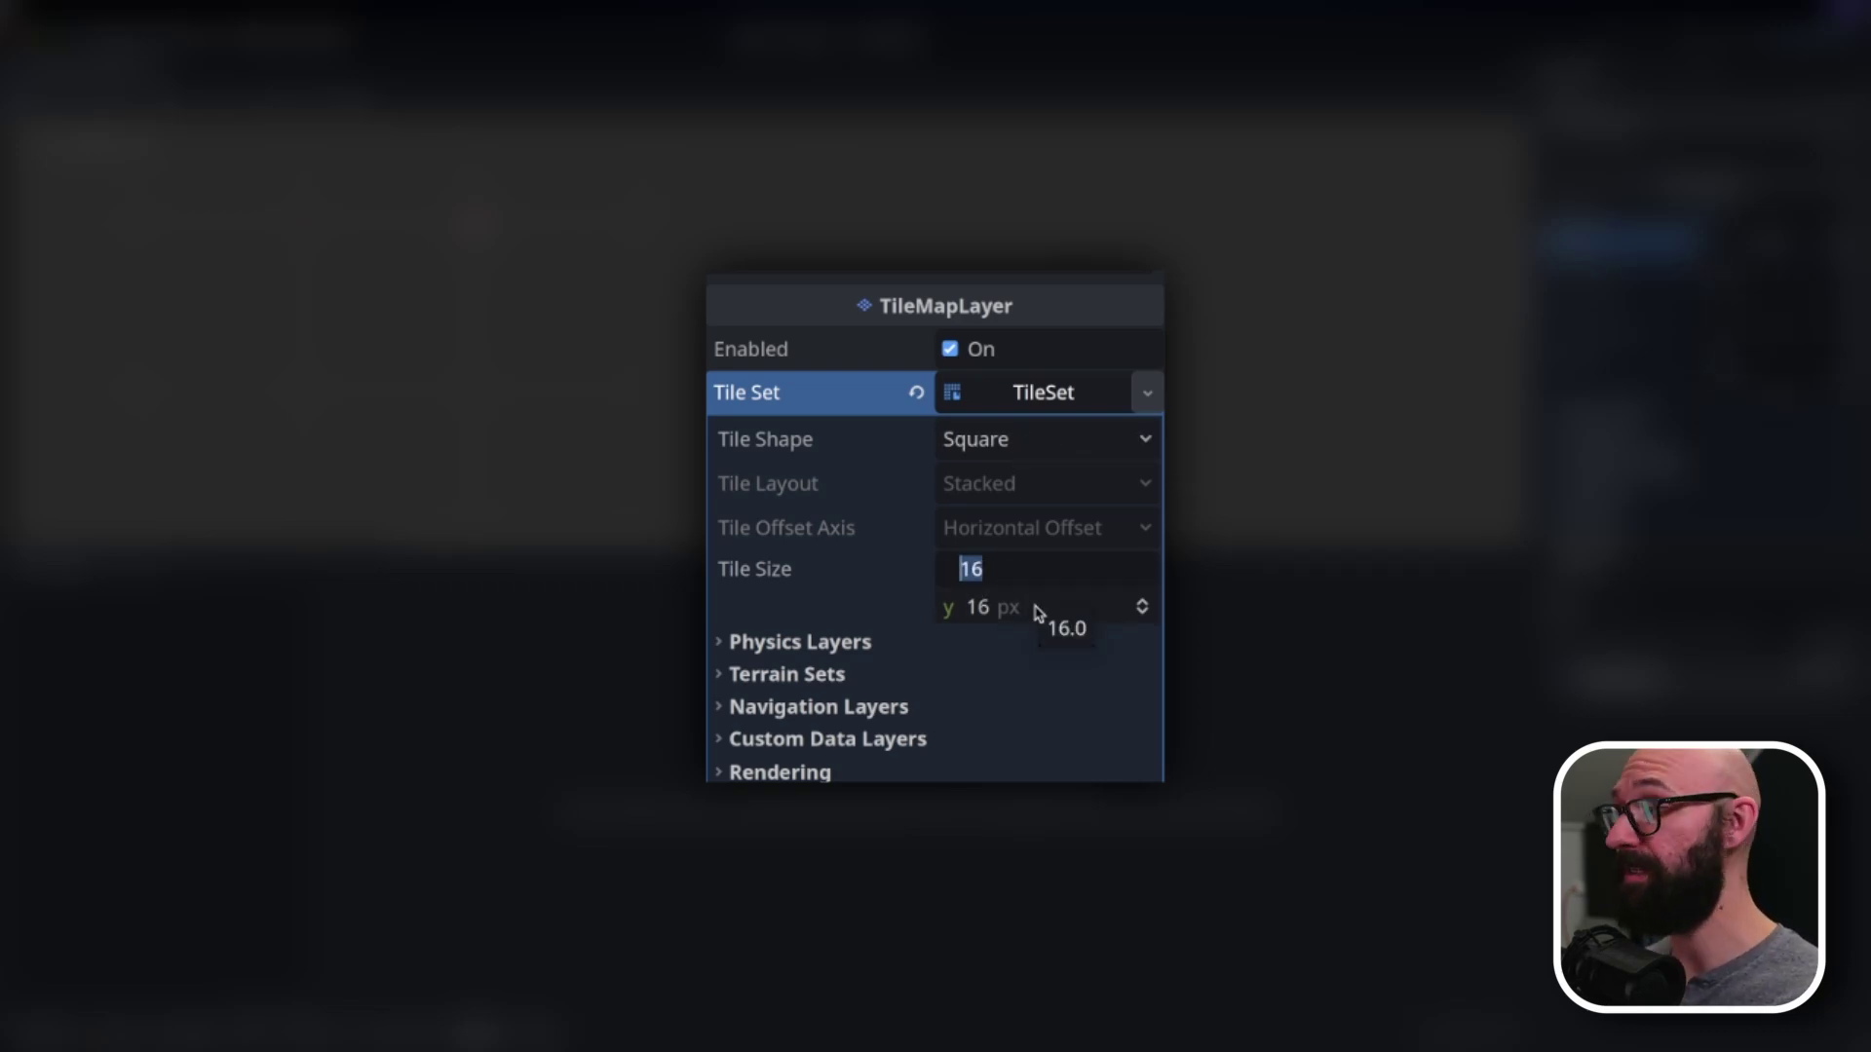
{"action": "type", "text": "64"}
{"action": "key", "text": "Tab"}
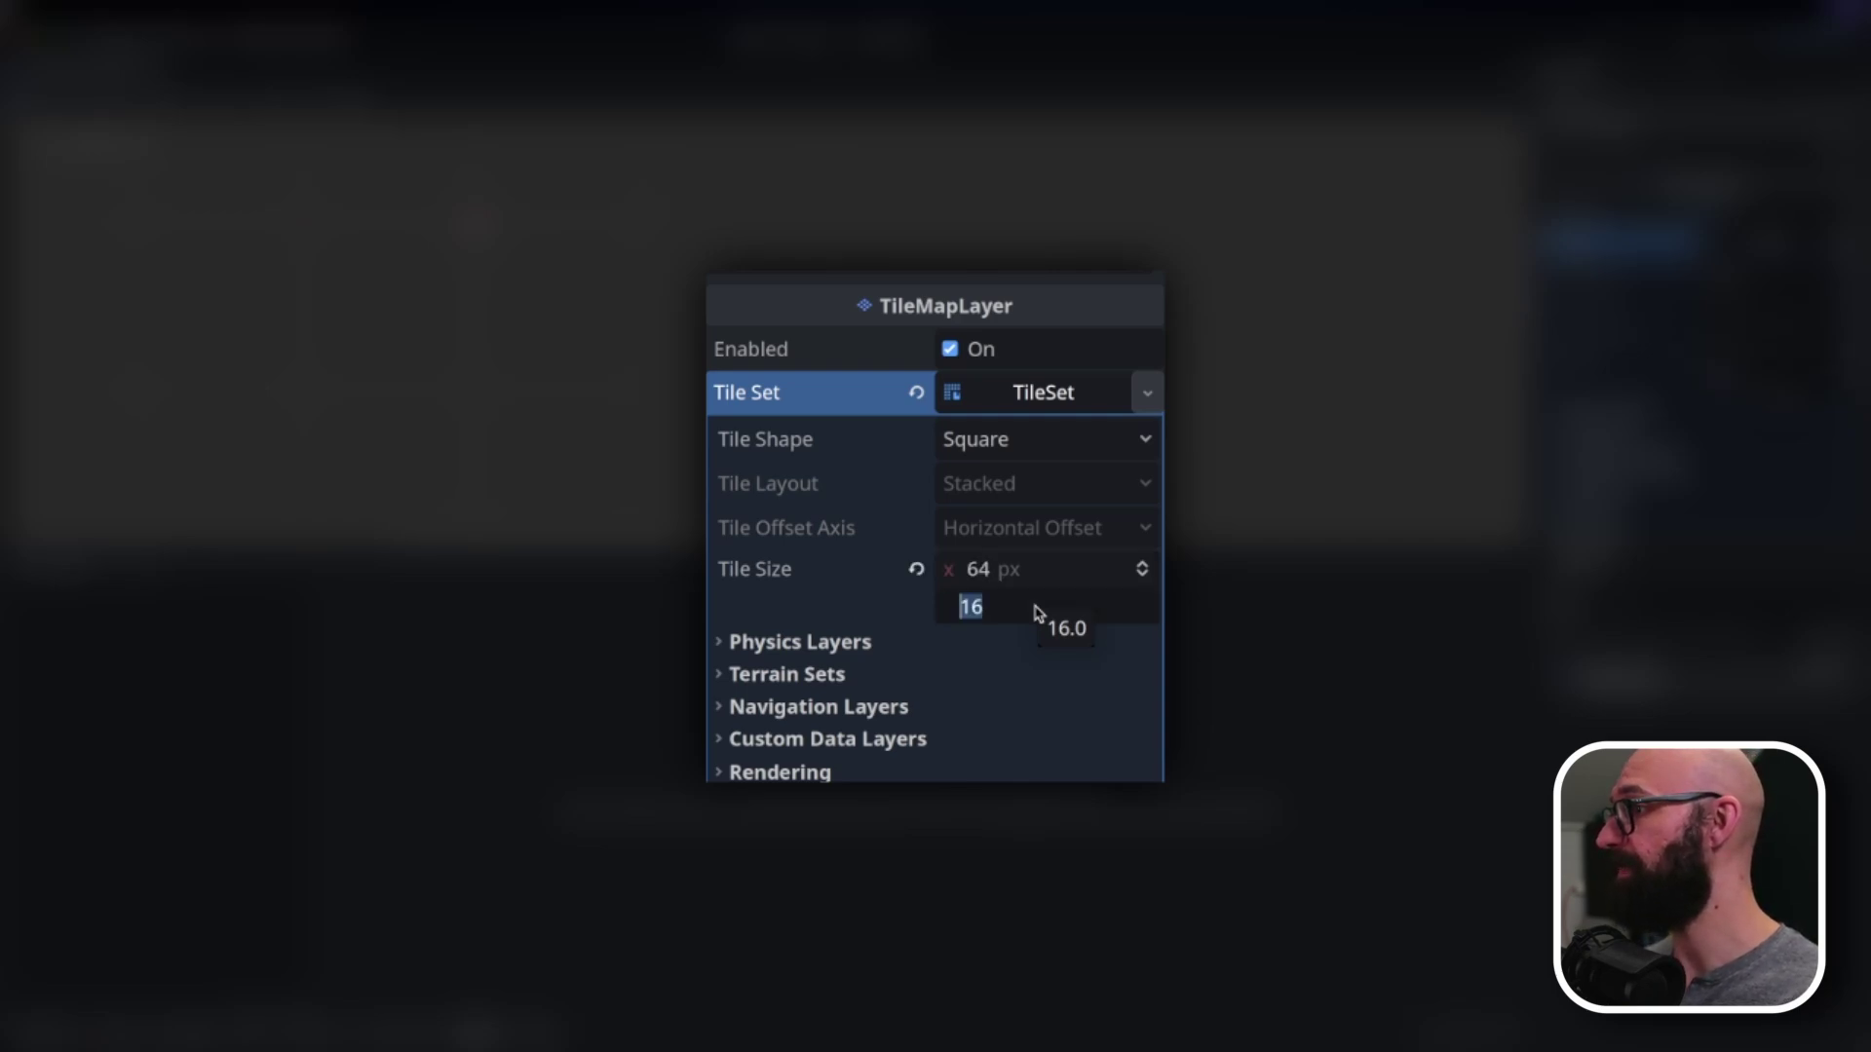
{"action": "type", "text": "58"}
{"action": "key", "text": "Return"}
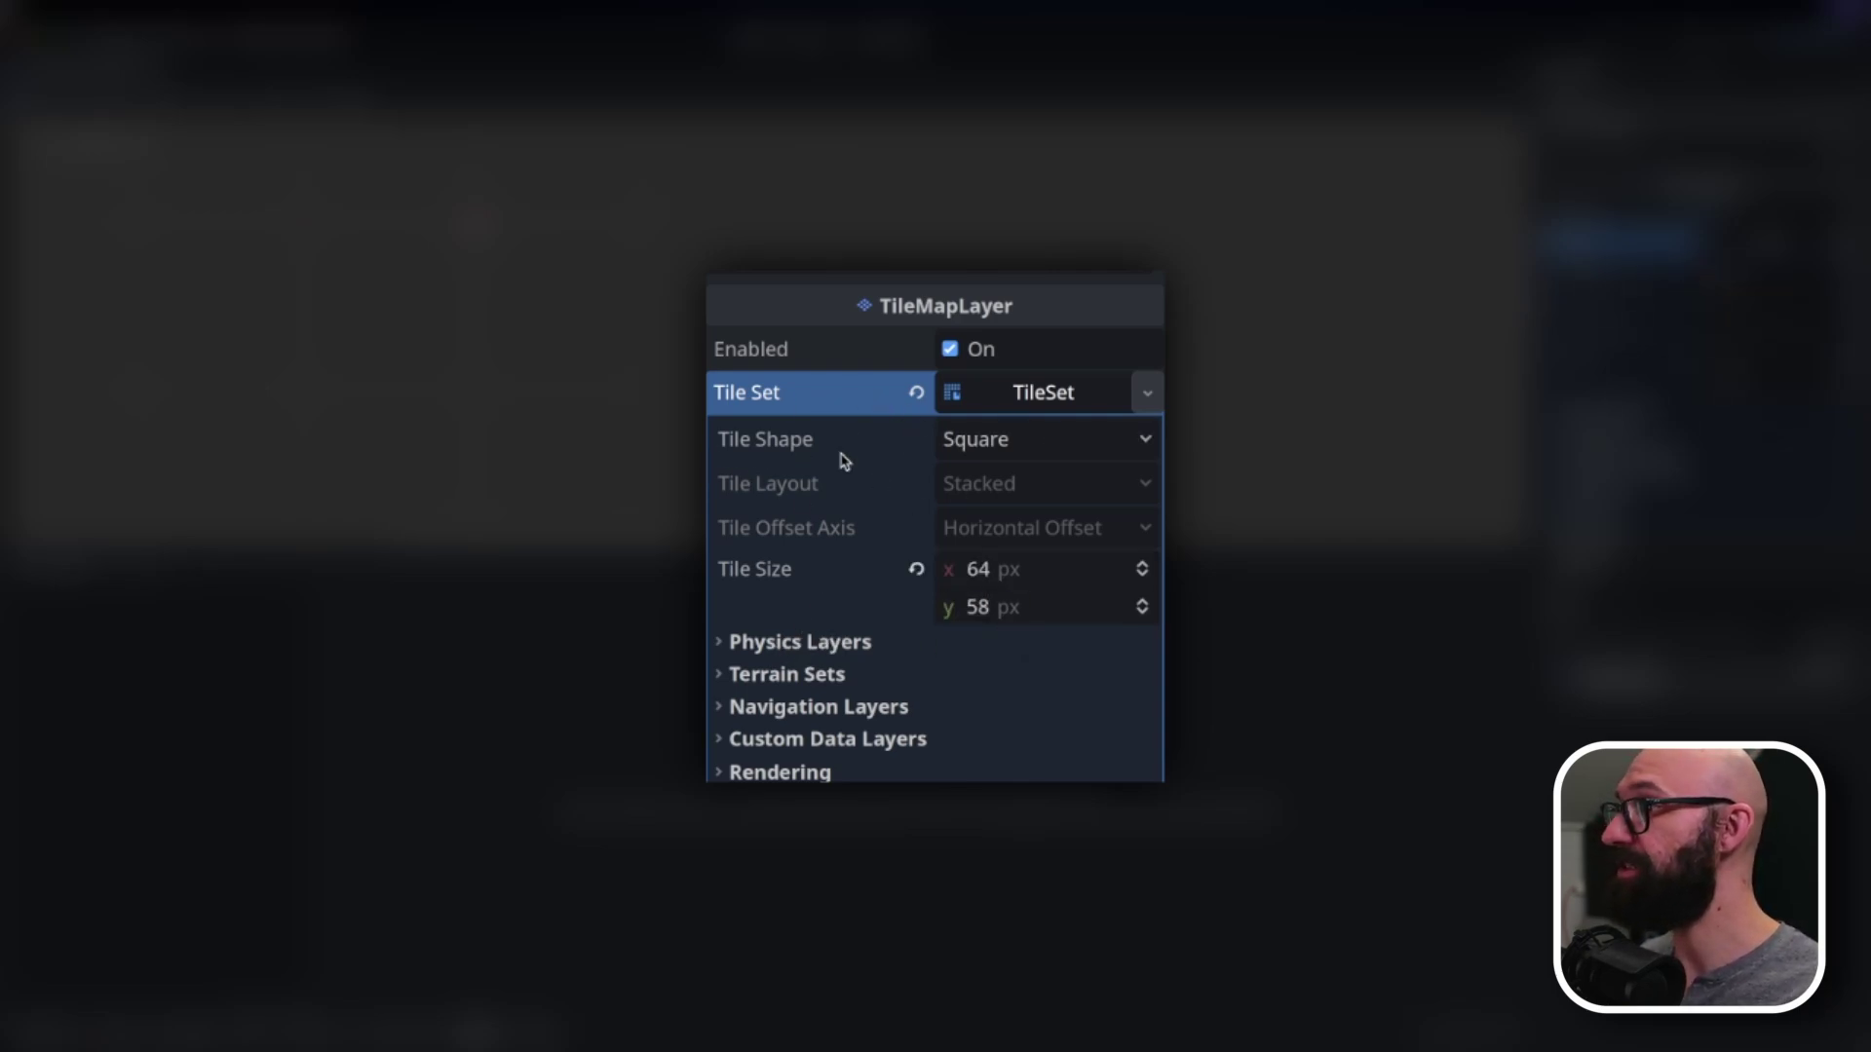
{"action": "left_click", "coordinate": [1019, 442]}
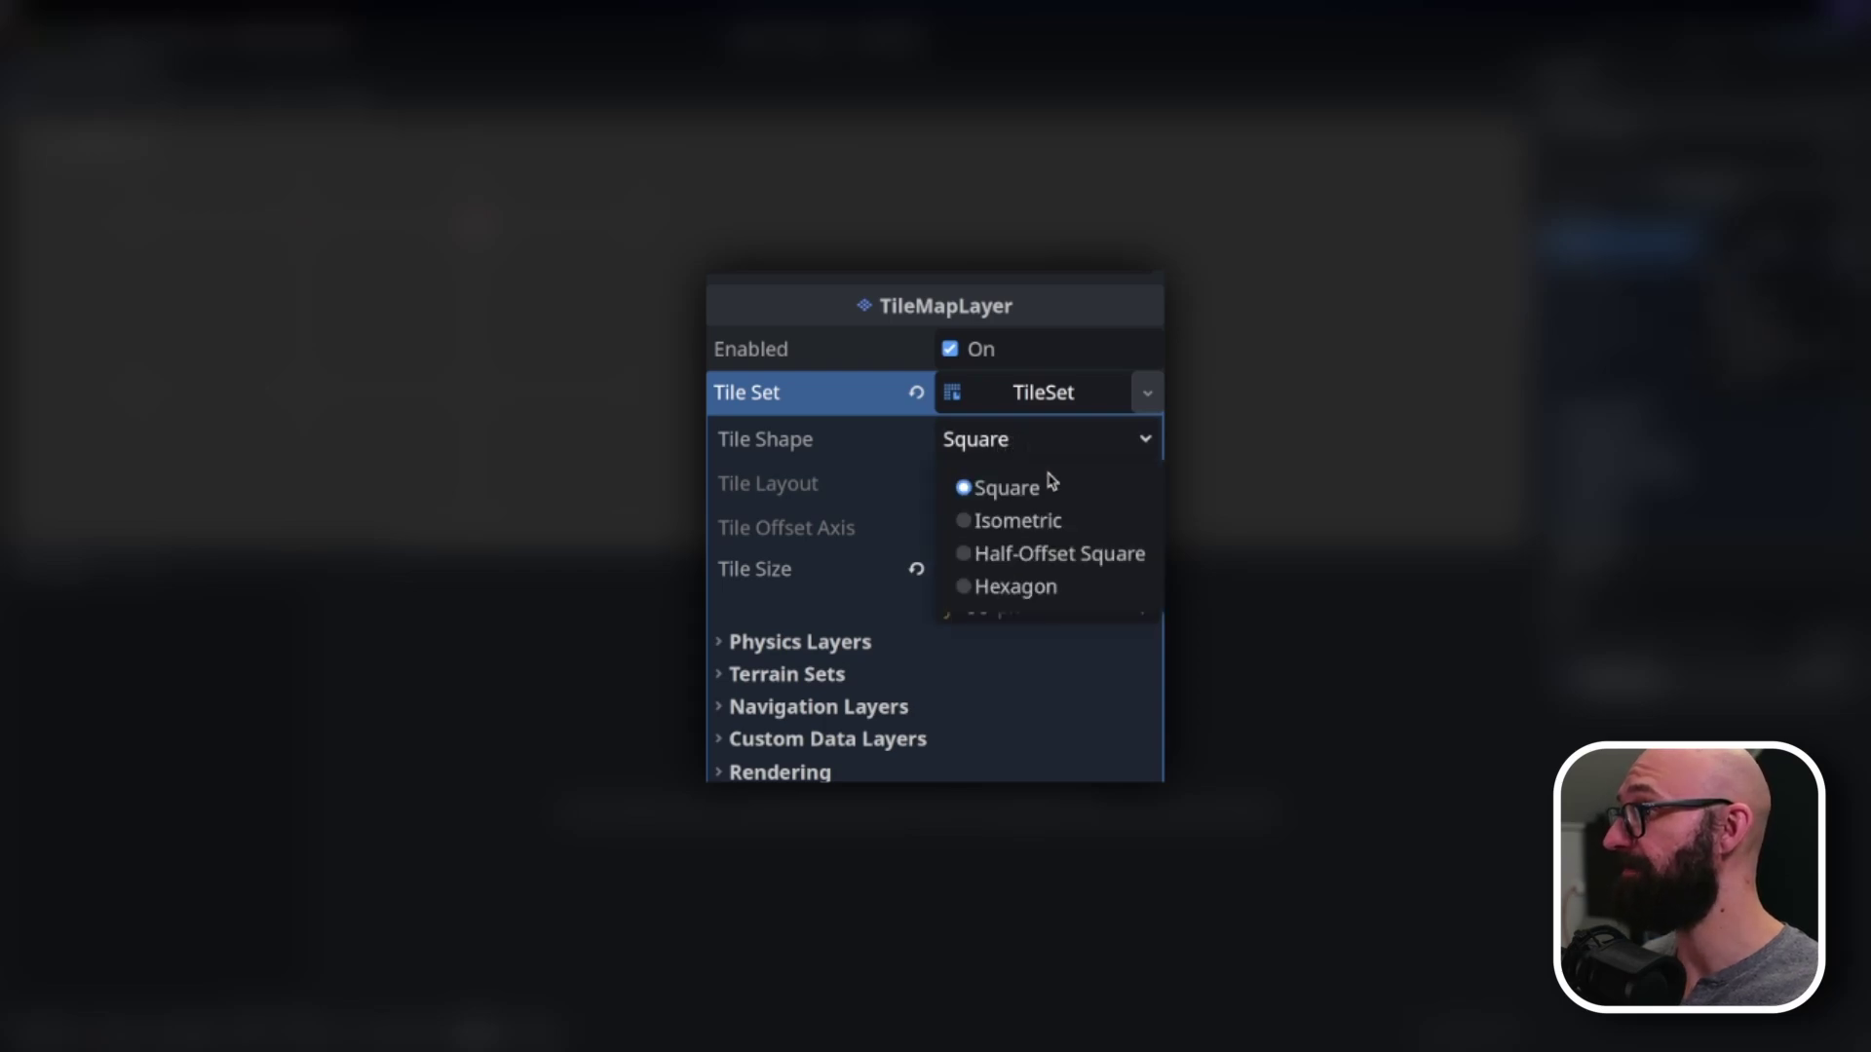
{"action": "left_click", "coordinate": [1043, 593]}
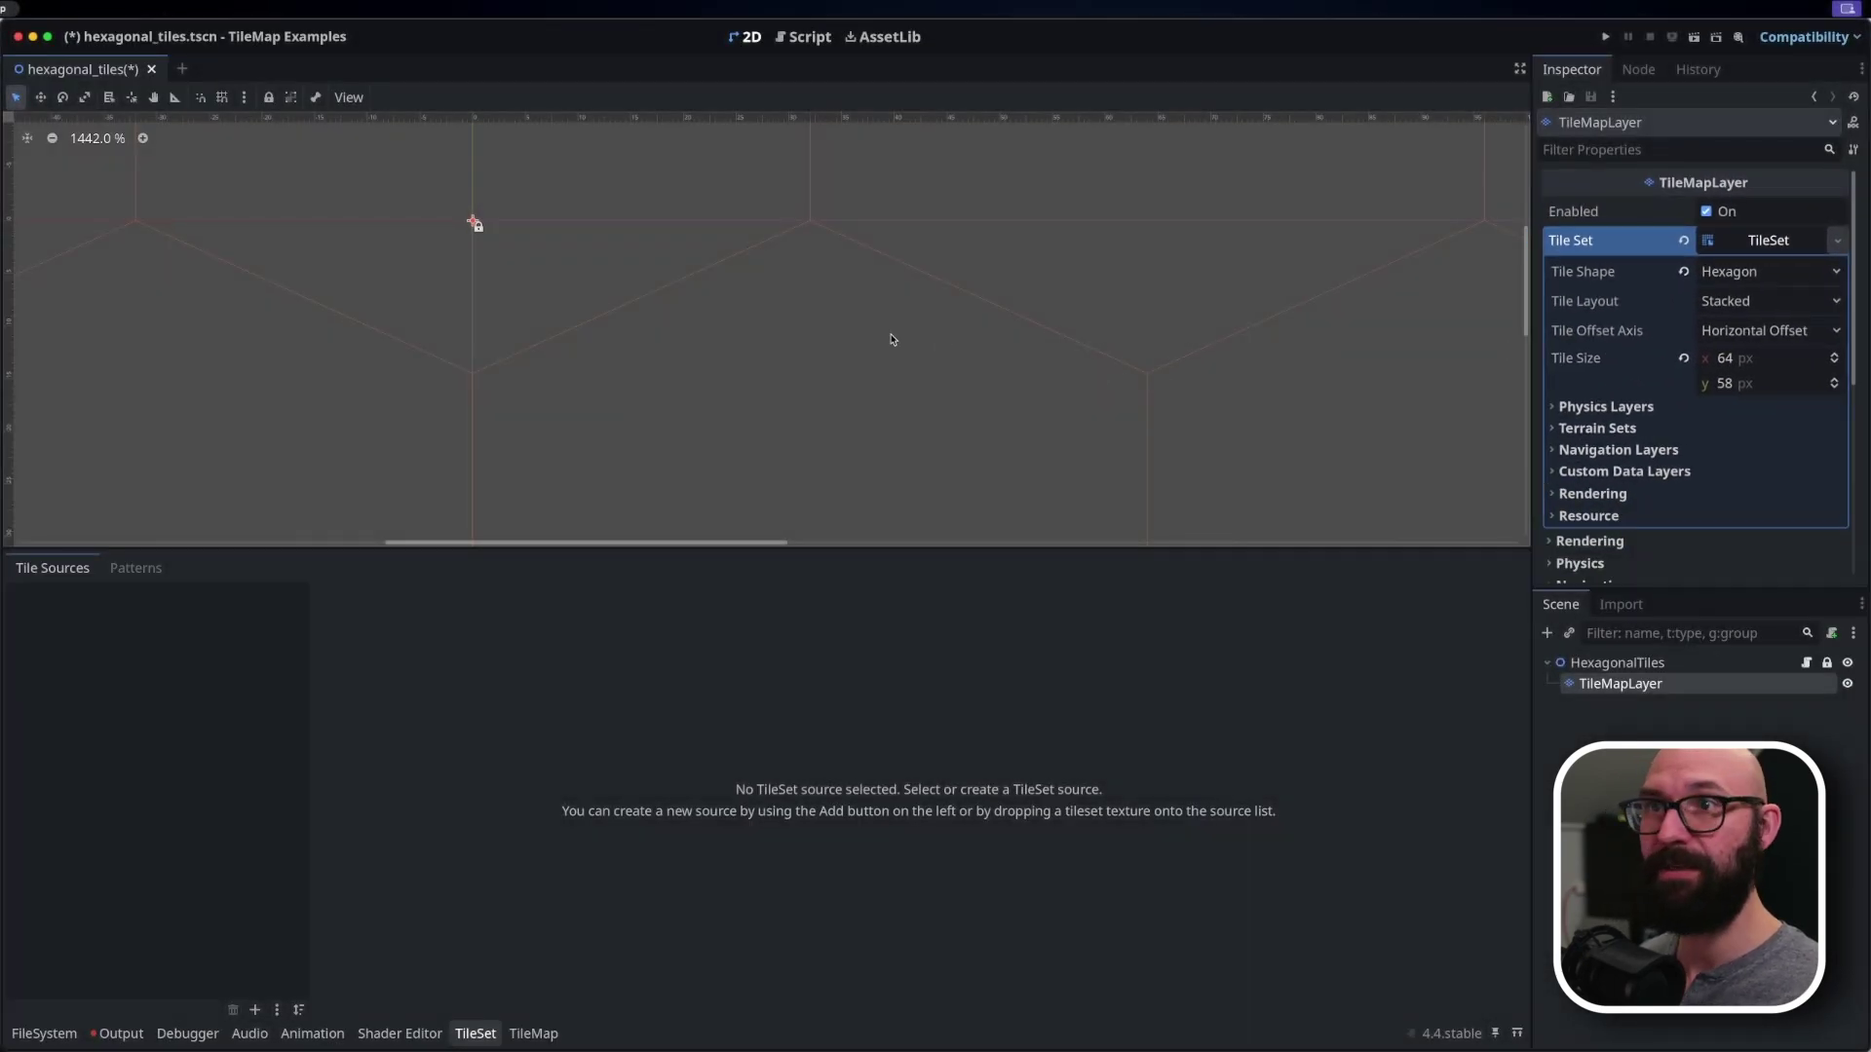
{"action": "scroll", "coordinate": [631, 335], "scroll_direction": "down", "scroll_amount": 14}
{"action": "middle_click_drag", "start_coordinate": [585, 335], "coordinate": [835, 362]}
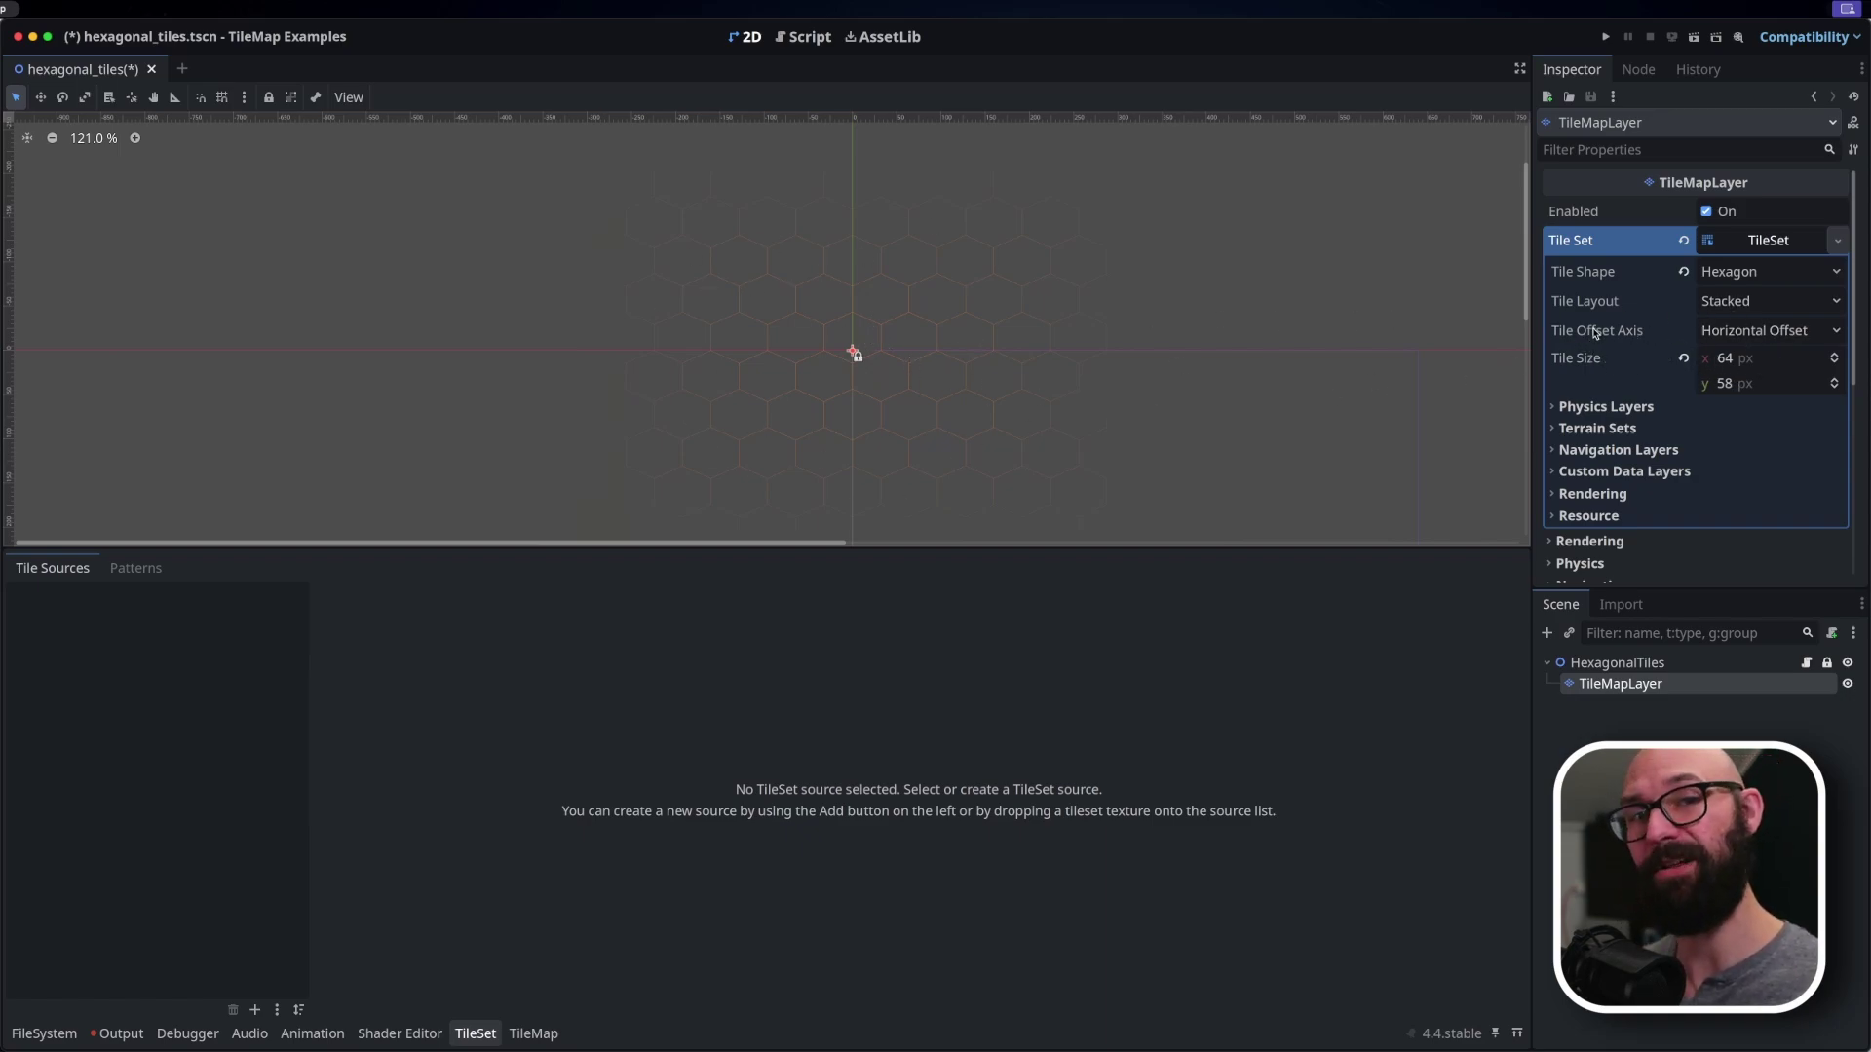
{"action": "mouse_move", "coordinate": [1595, 334]}
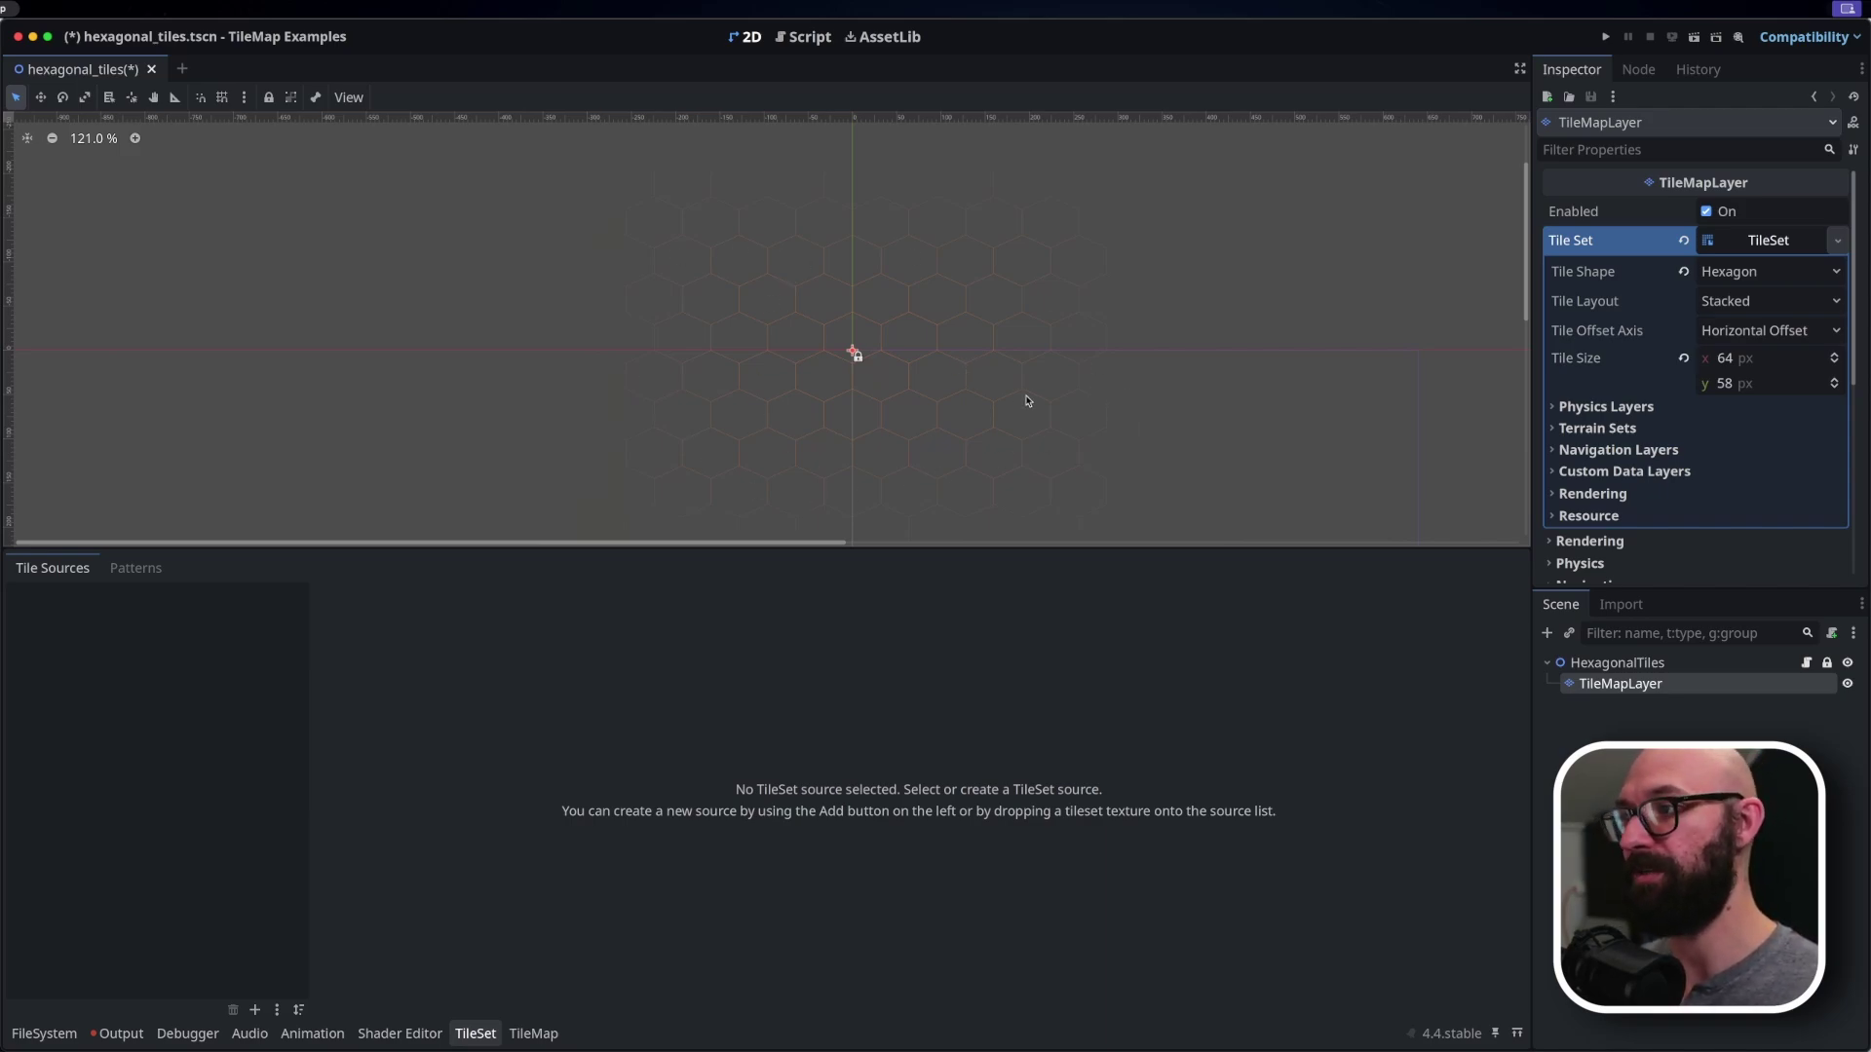
{"action": "scroll", "coordinate": [783, 363], "scroll_direction": "up", "scroll_amount": 12}
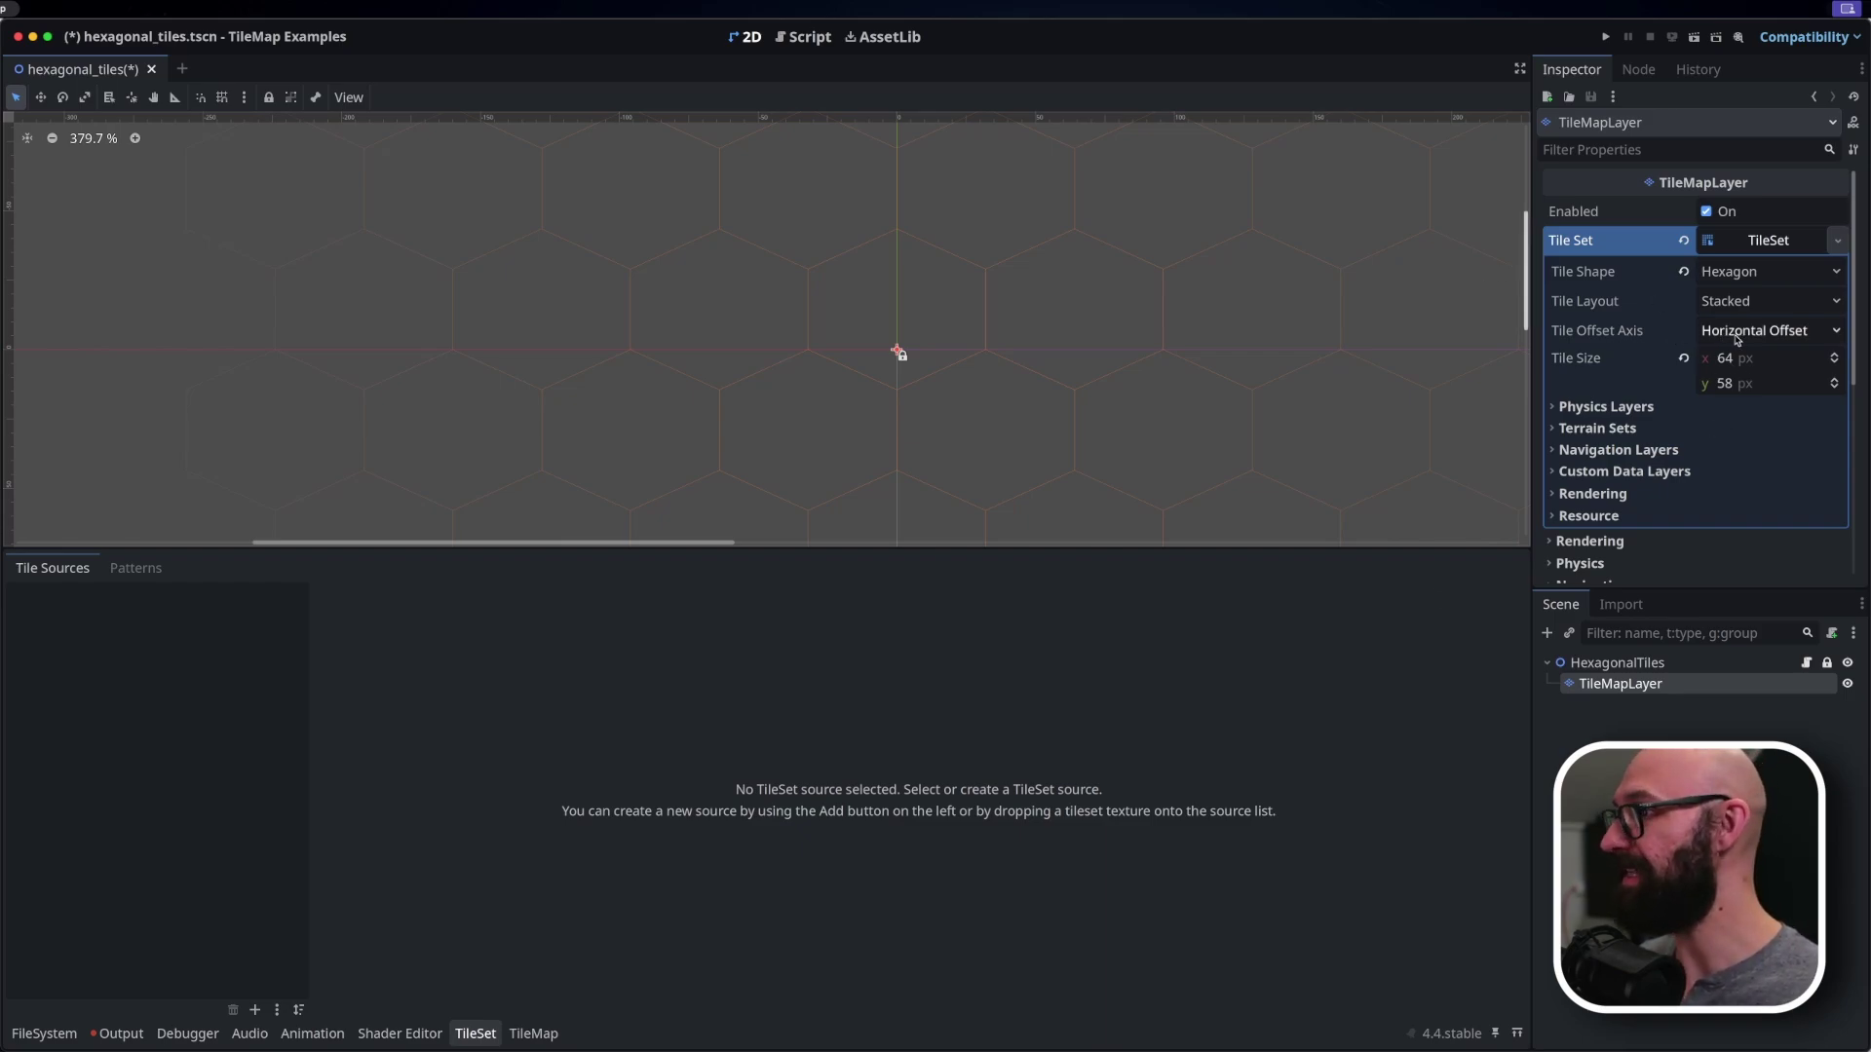
Change the TileSet's Tile Offset Axis to Vertical Offset.
{"action": "mouse_move", "coordinate": [1684, 343]}
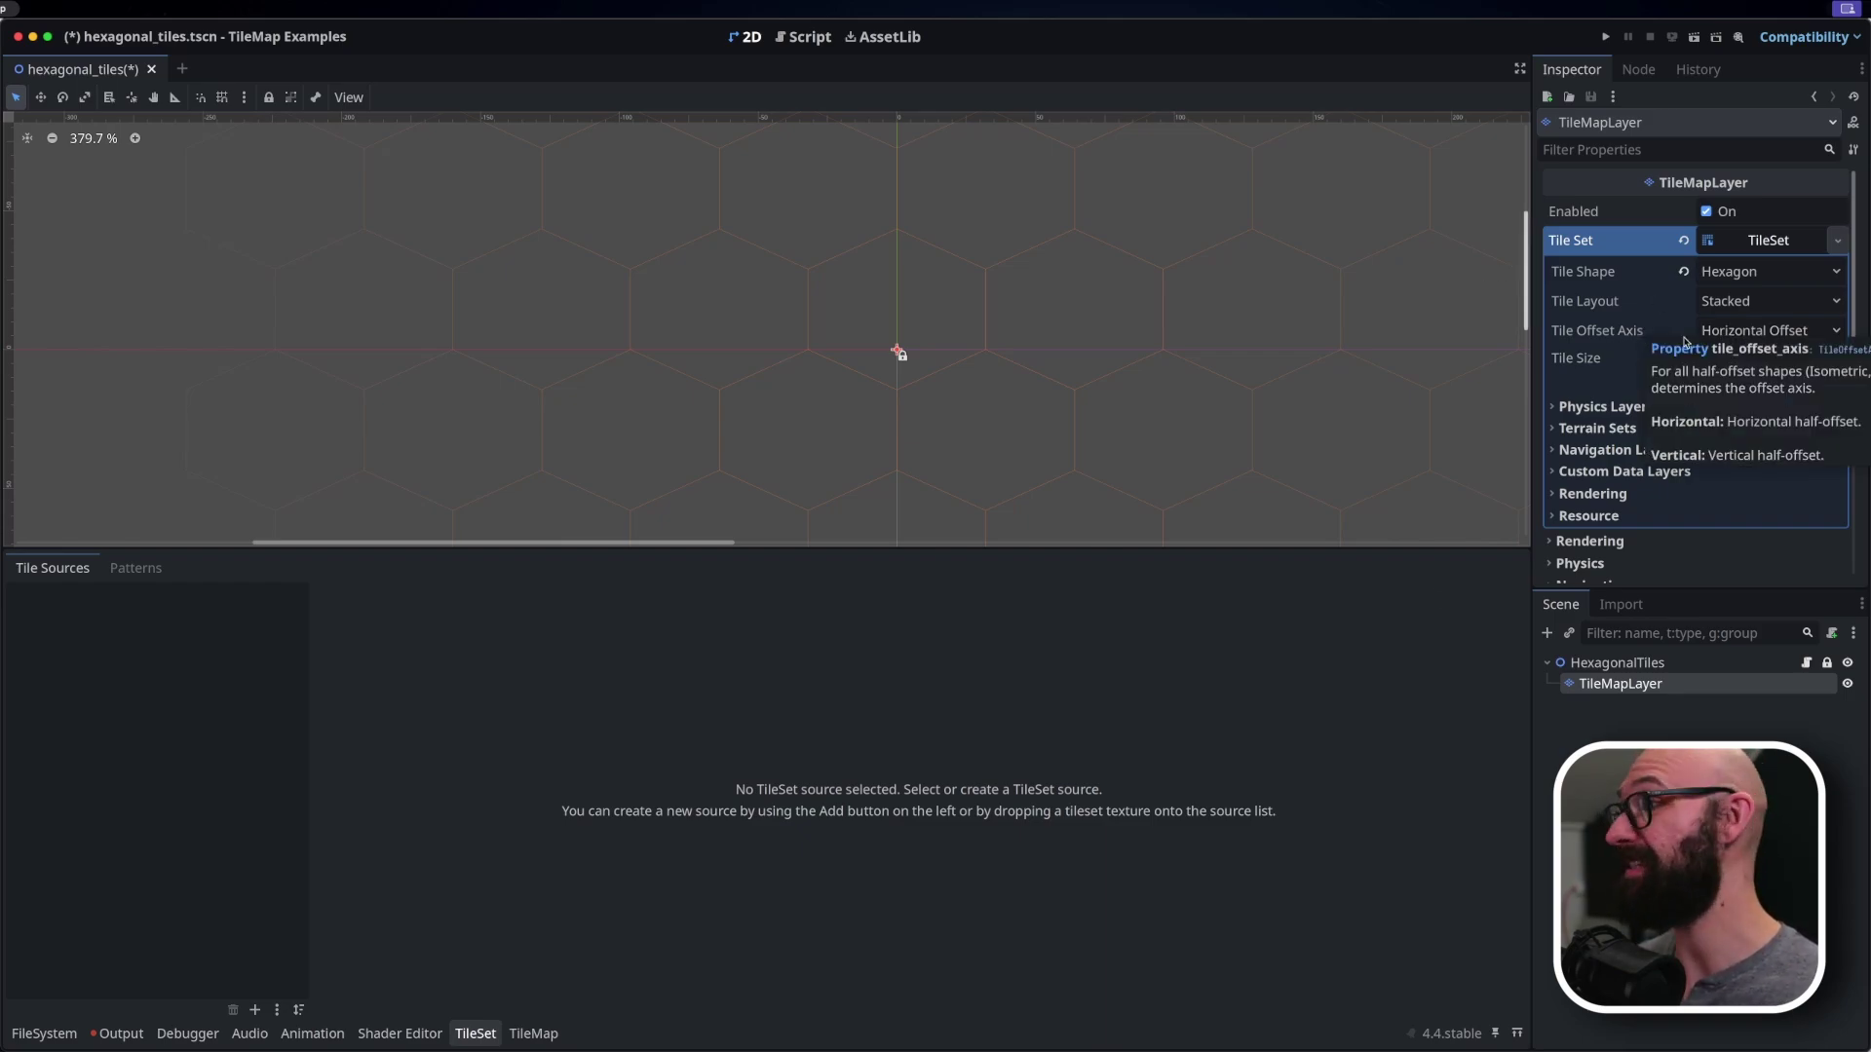
{"action": "left_click", "coordinate": [1759, 331]}
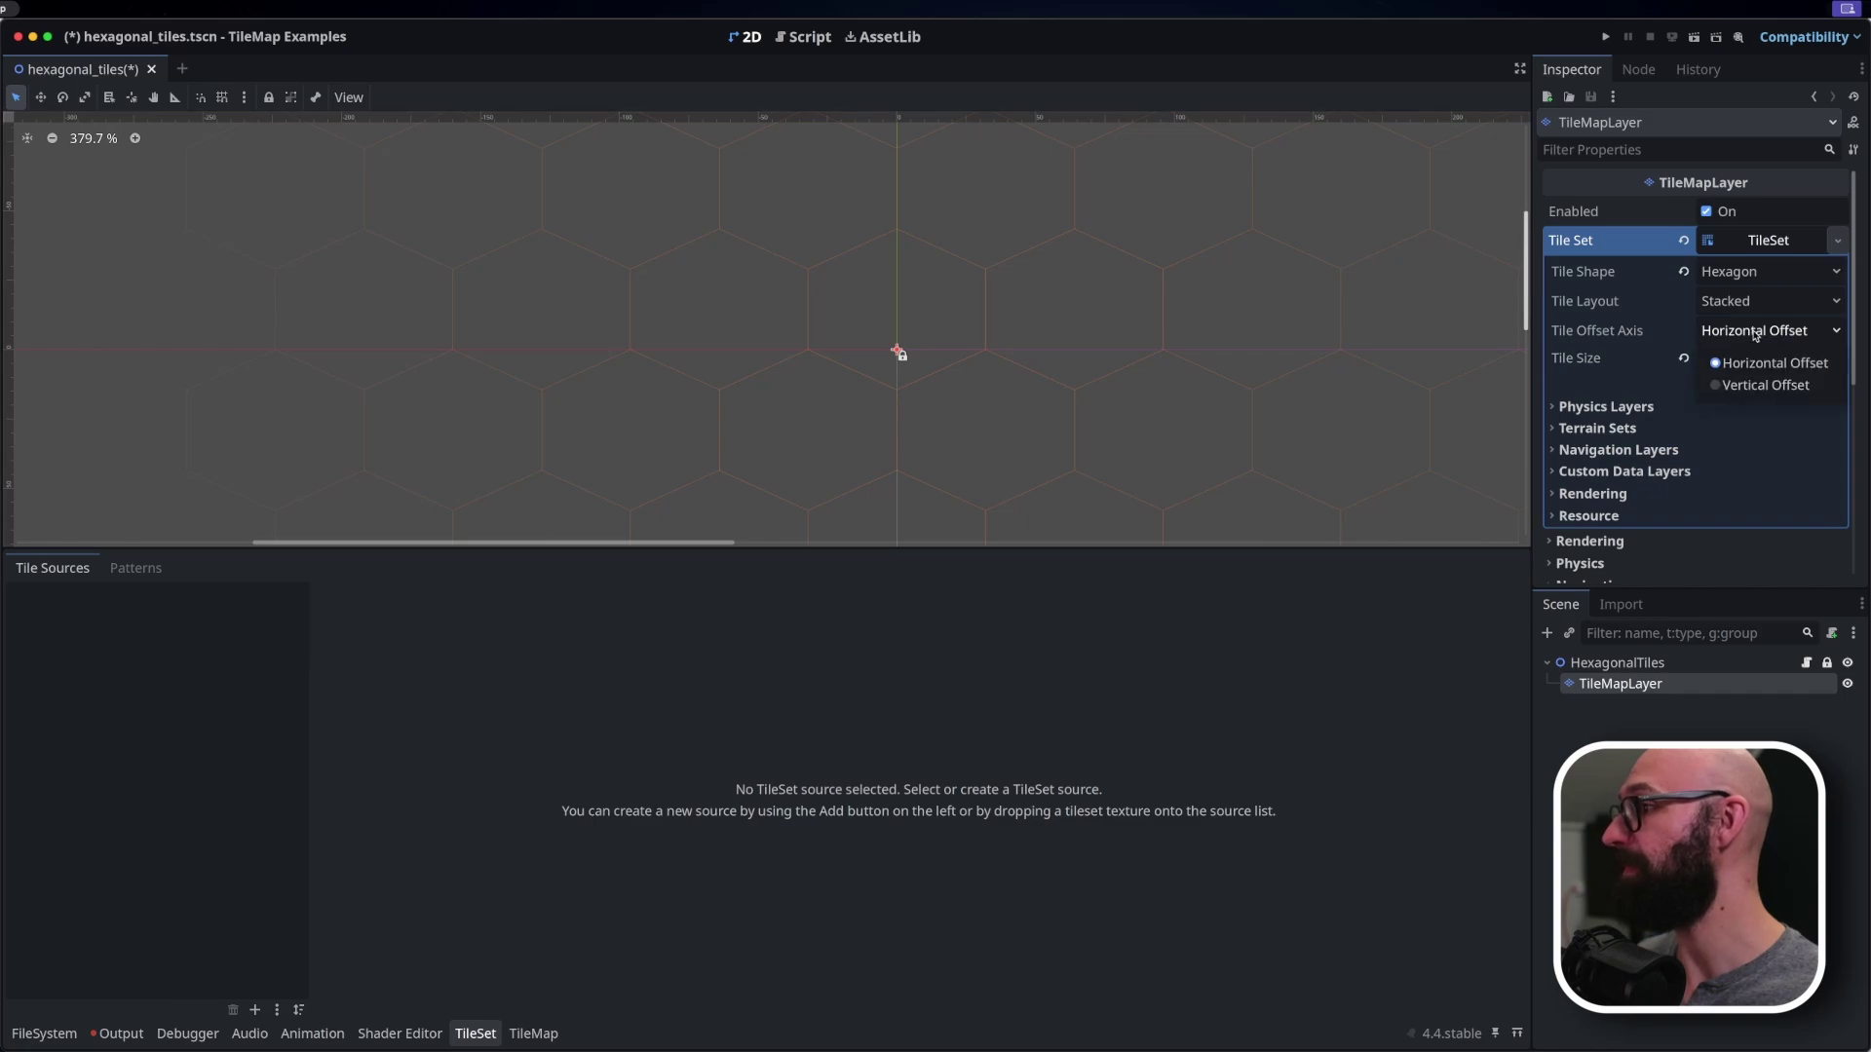
{"action": "left_click", "coordinate": [1766, 386]}
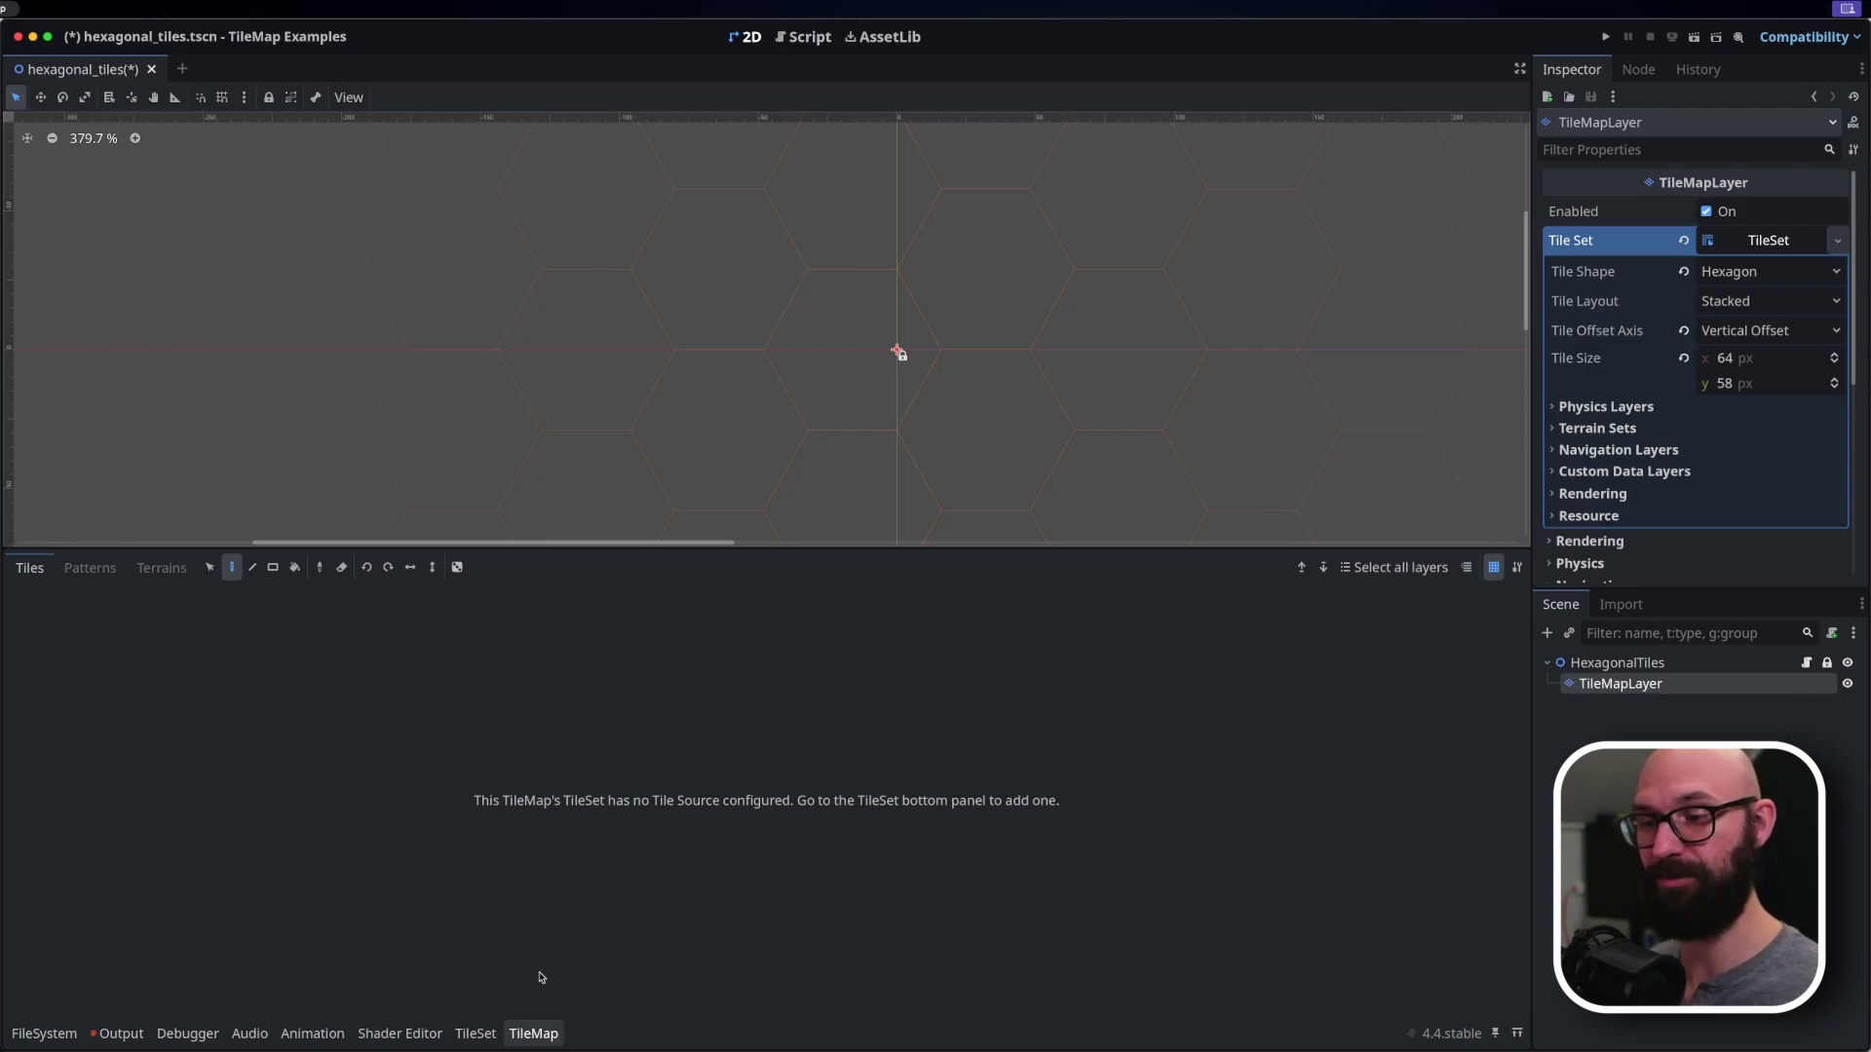
Add hex_tiles.png to the TileSet as a new atlas source.
{"action": "left_click", "coordinate": [476, 1032]}
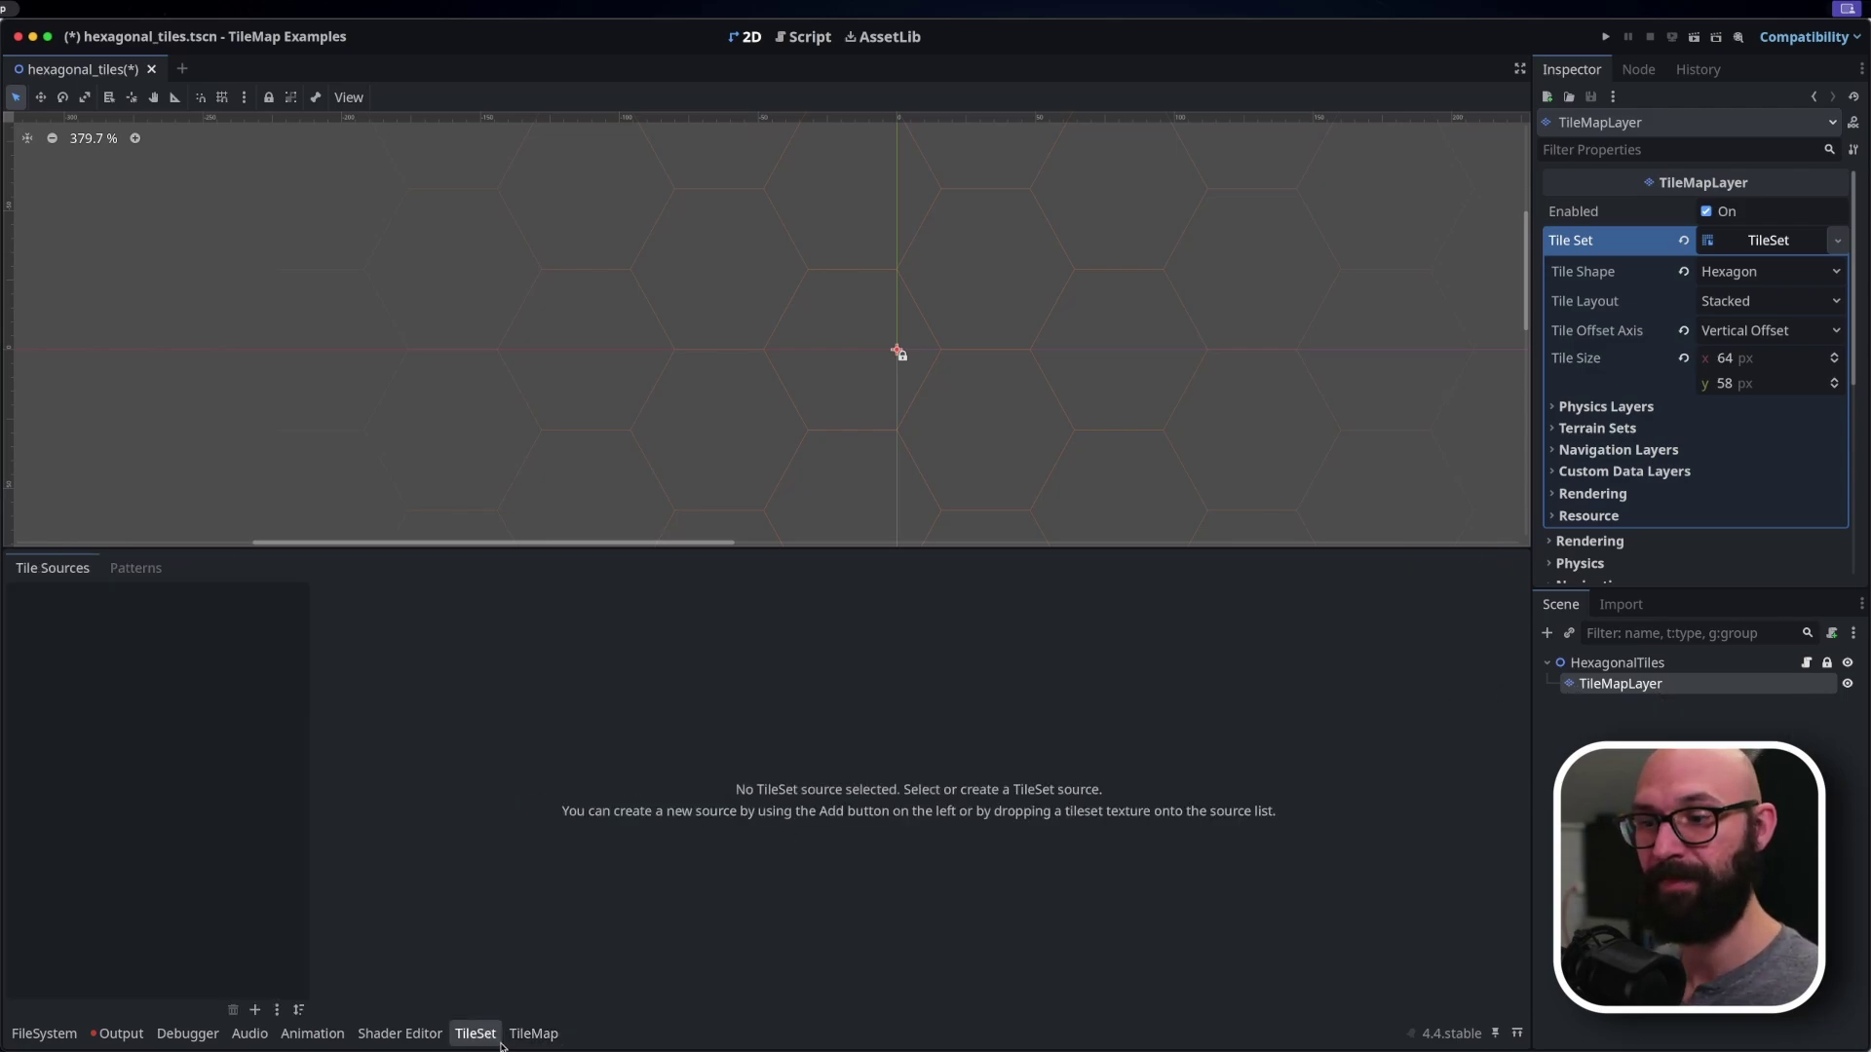
{"action": "left_click", "coordinate": [256, 1013]}
{"action": "left_click", "coordinate": [311, 1015]}
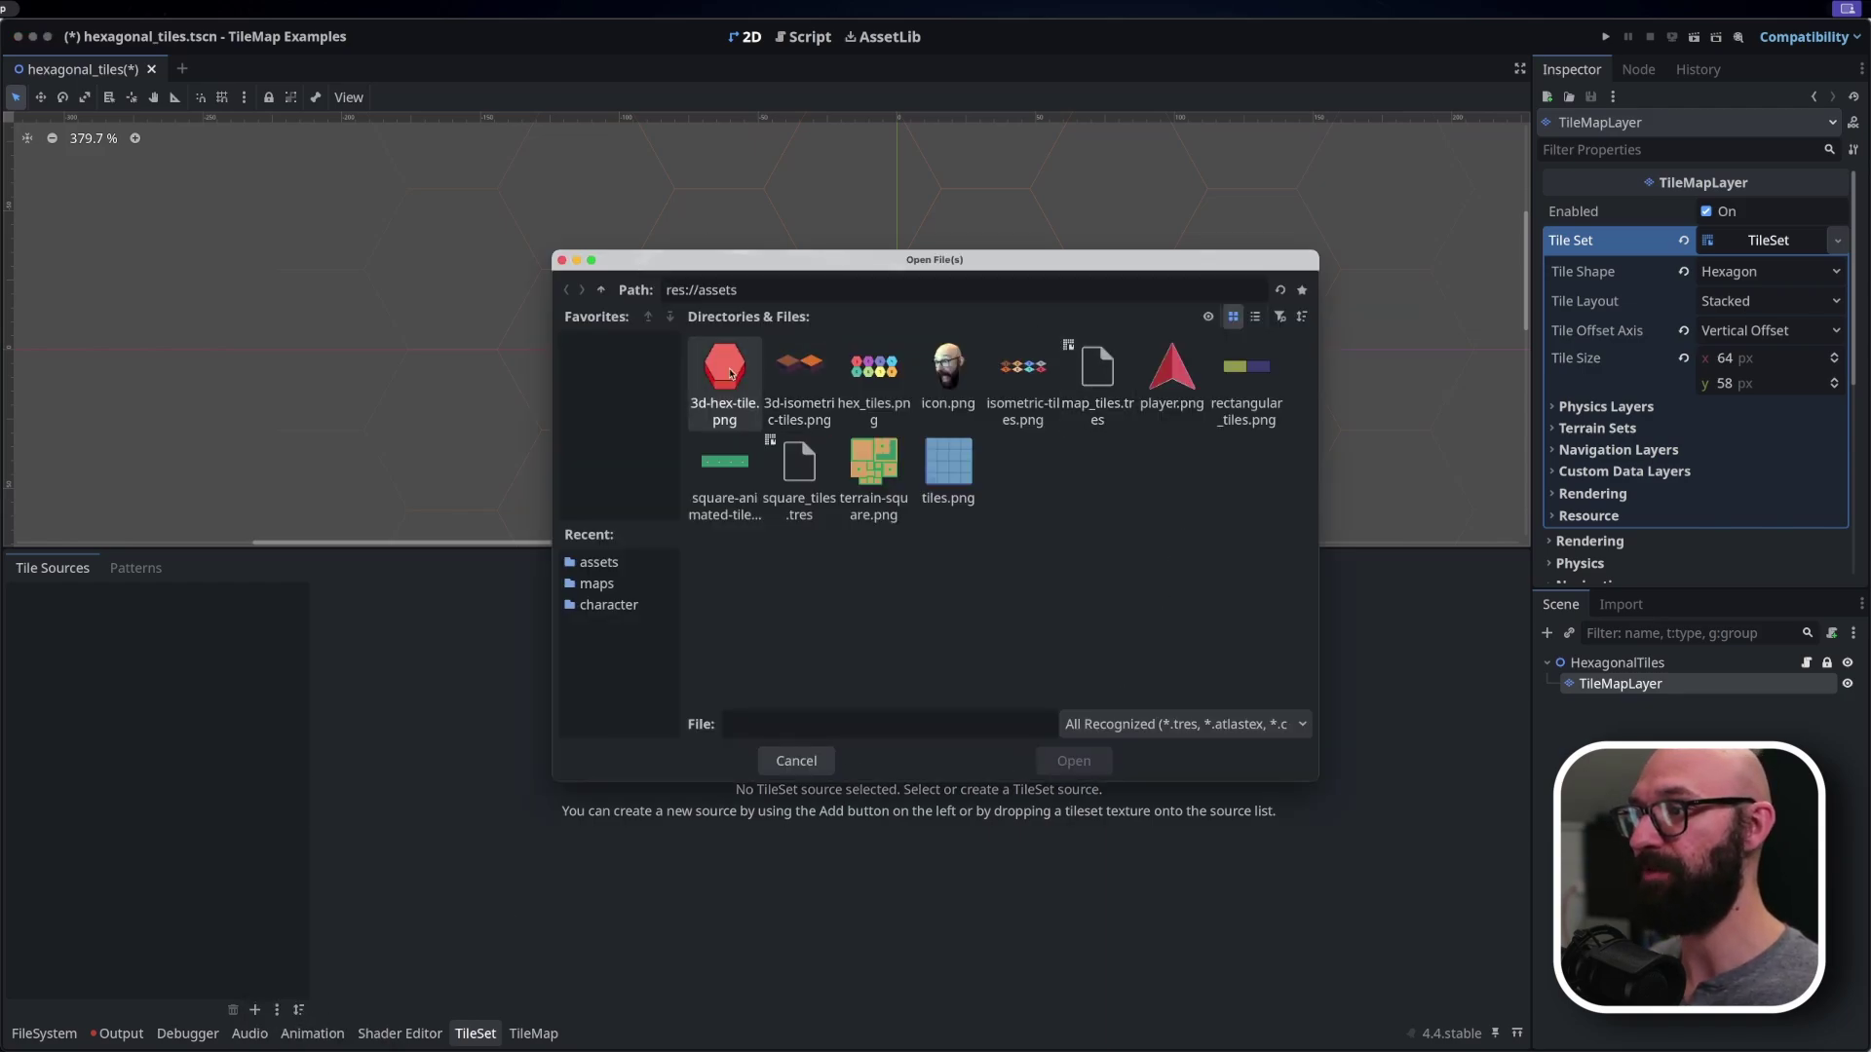
{"action": "left_click", "coordinate": [869, 380]}
{"action": "left_click", "coordinate": [1072, 761]}
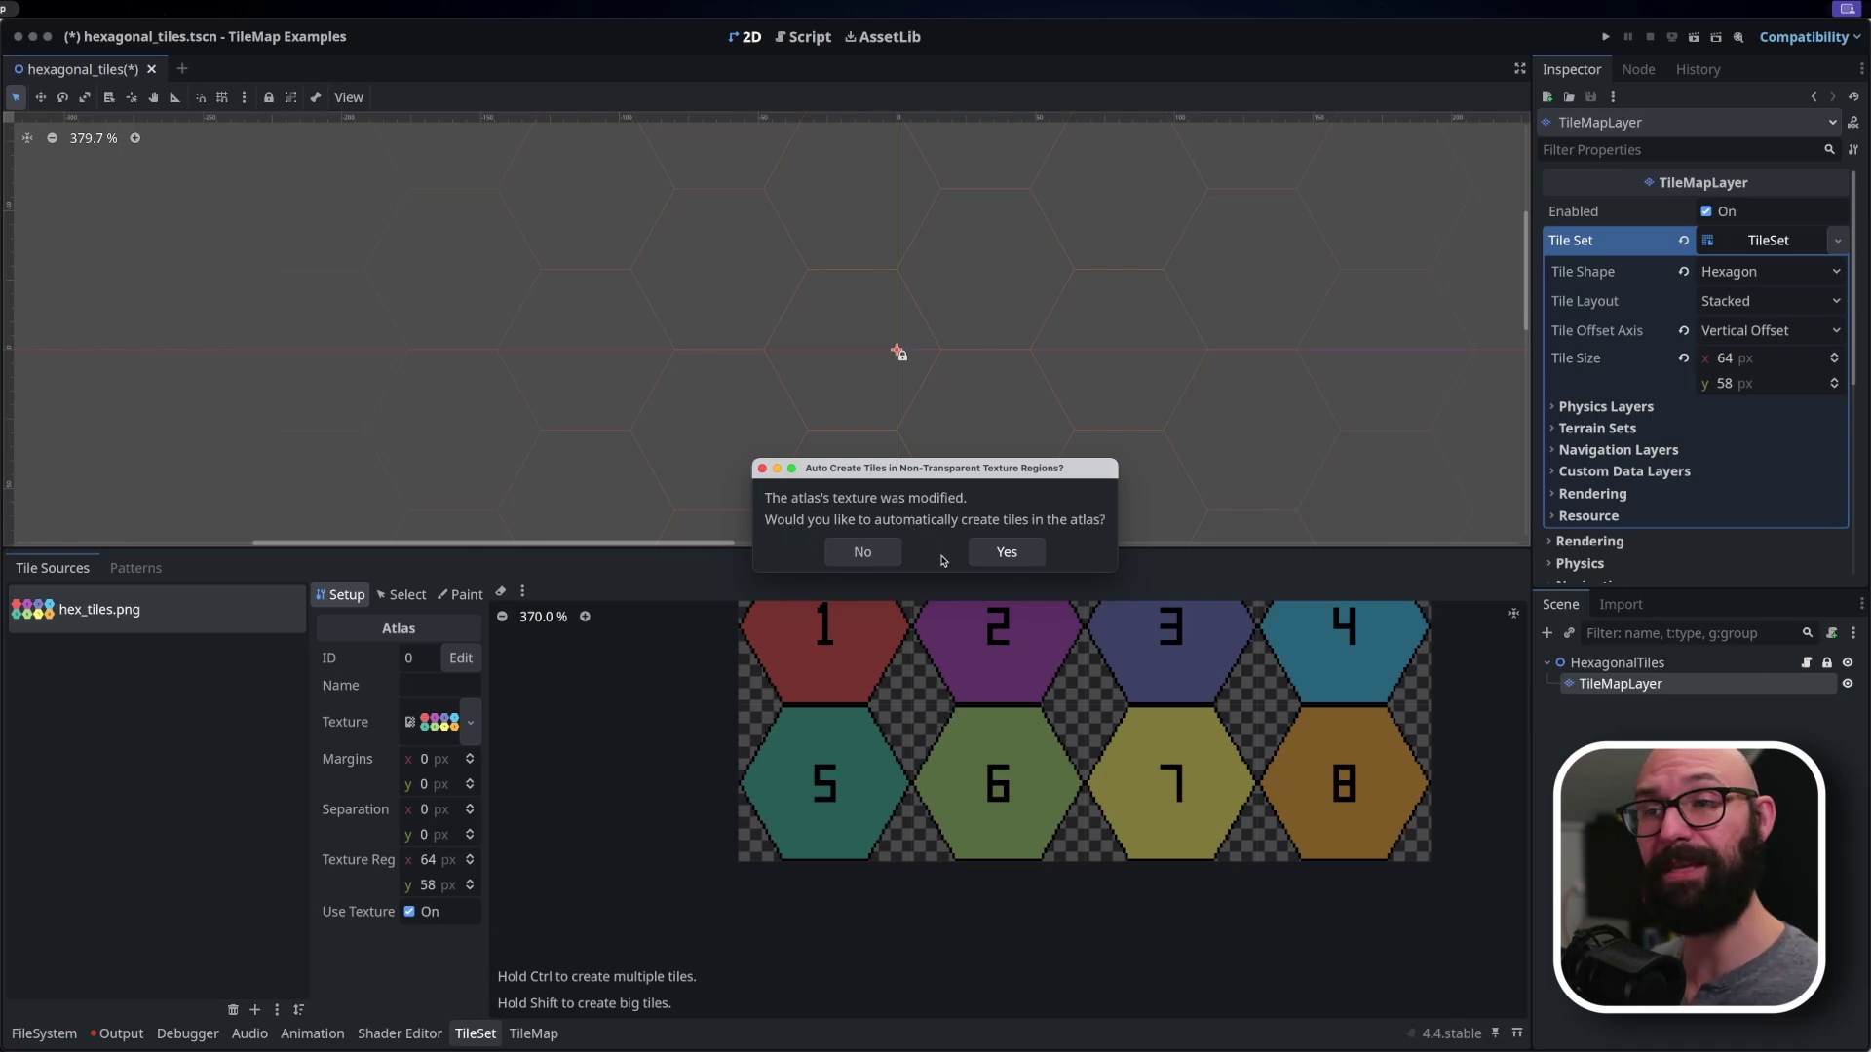
Accept the prompt to auto-create tiles from the hex_tiles.png atlas.
{"action": "left_click", "coordinate": [1013, 555]}
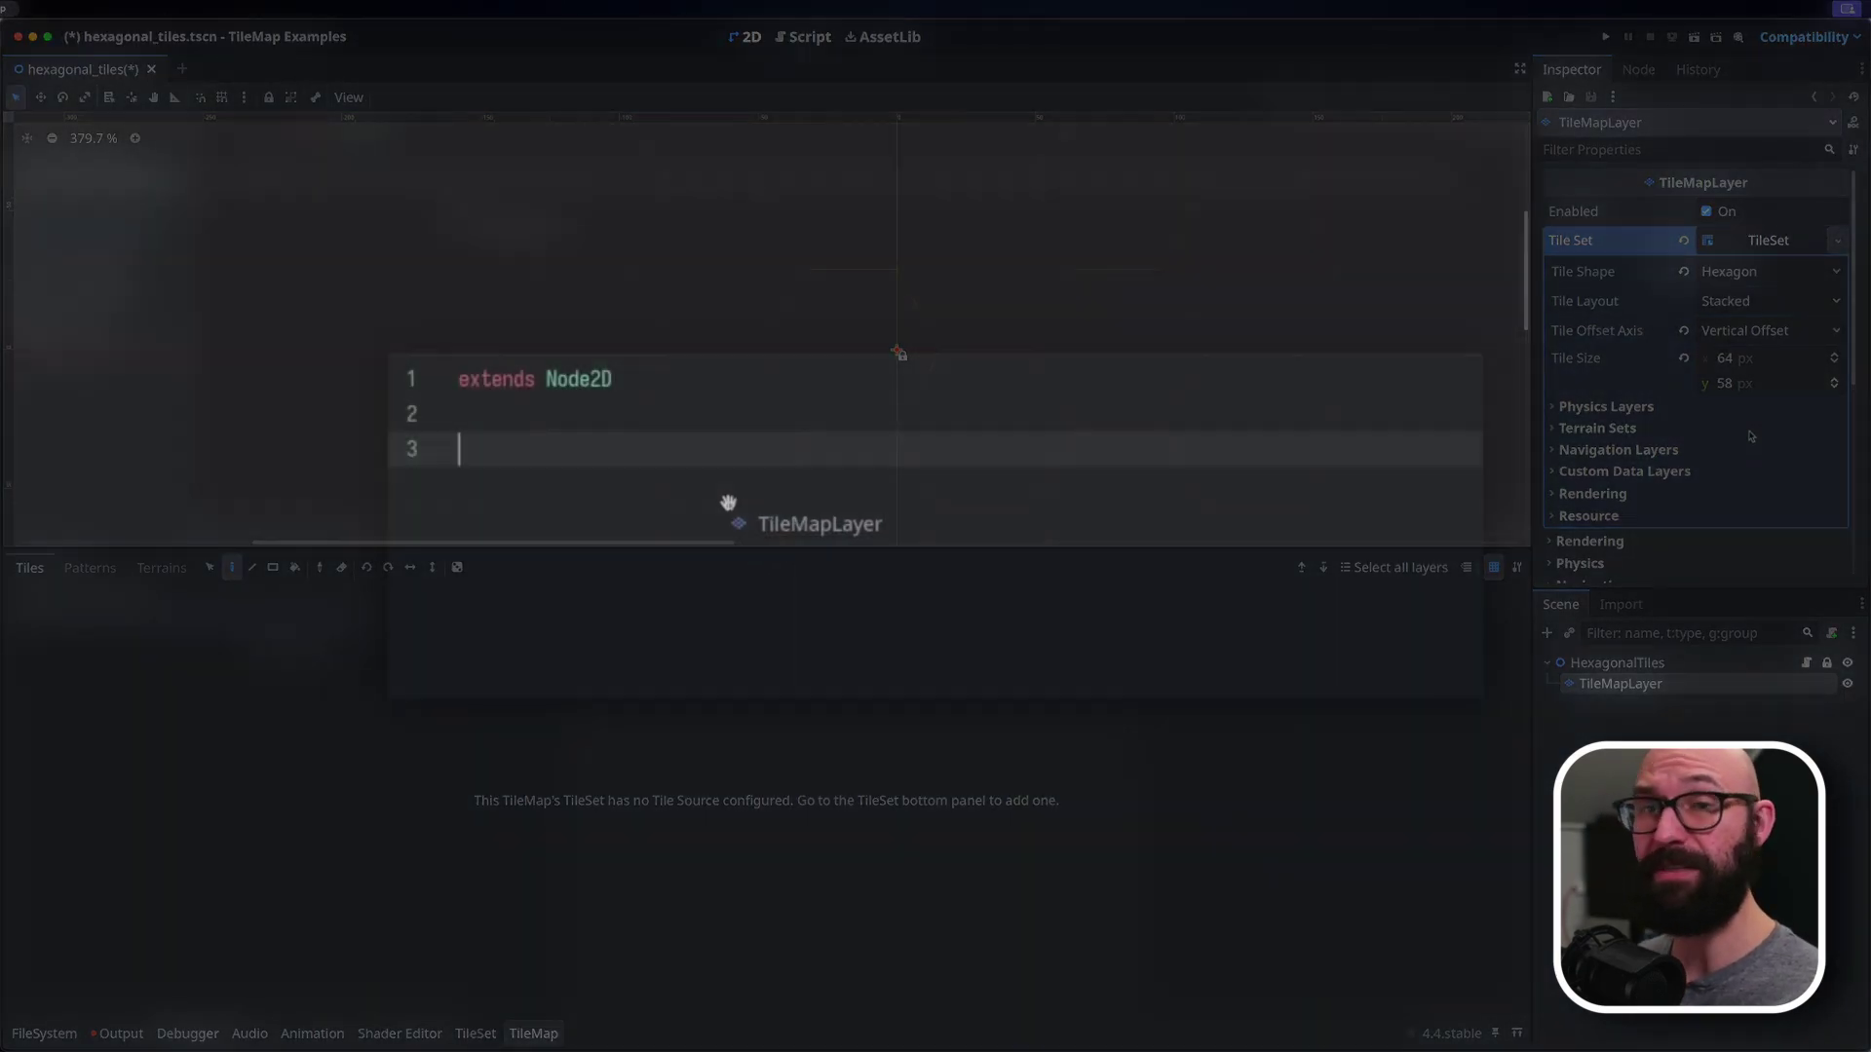
{"action": "left_click_drag", "start_coordinate": [731, 506], "coordinate": [702, 476], "text": "ctrl"}
{"action": "type", "text": "func _ready() -> void:"}
{"action": "key", "text": "Return"}
{"action": "type", "text": "for y in 4:"}
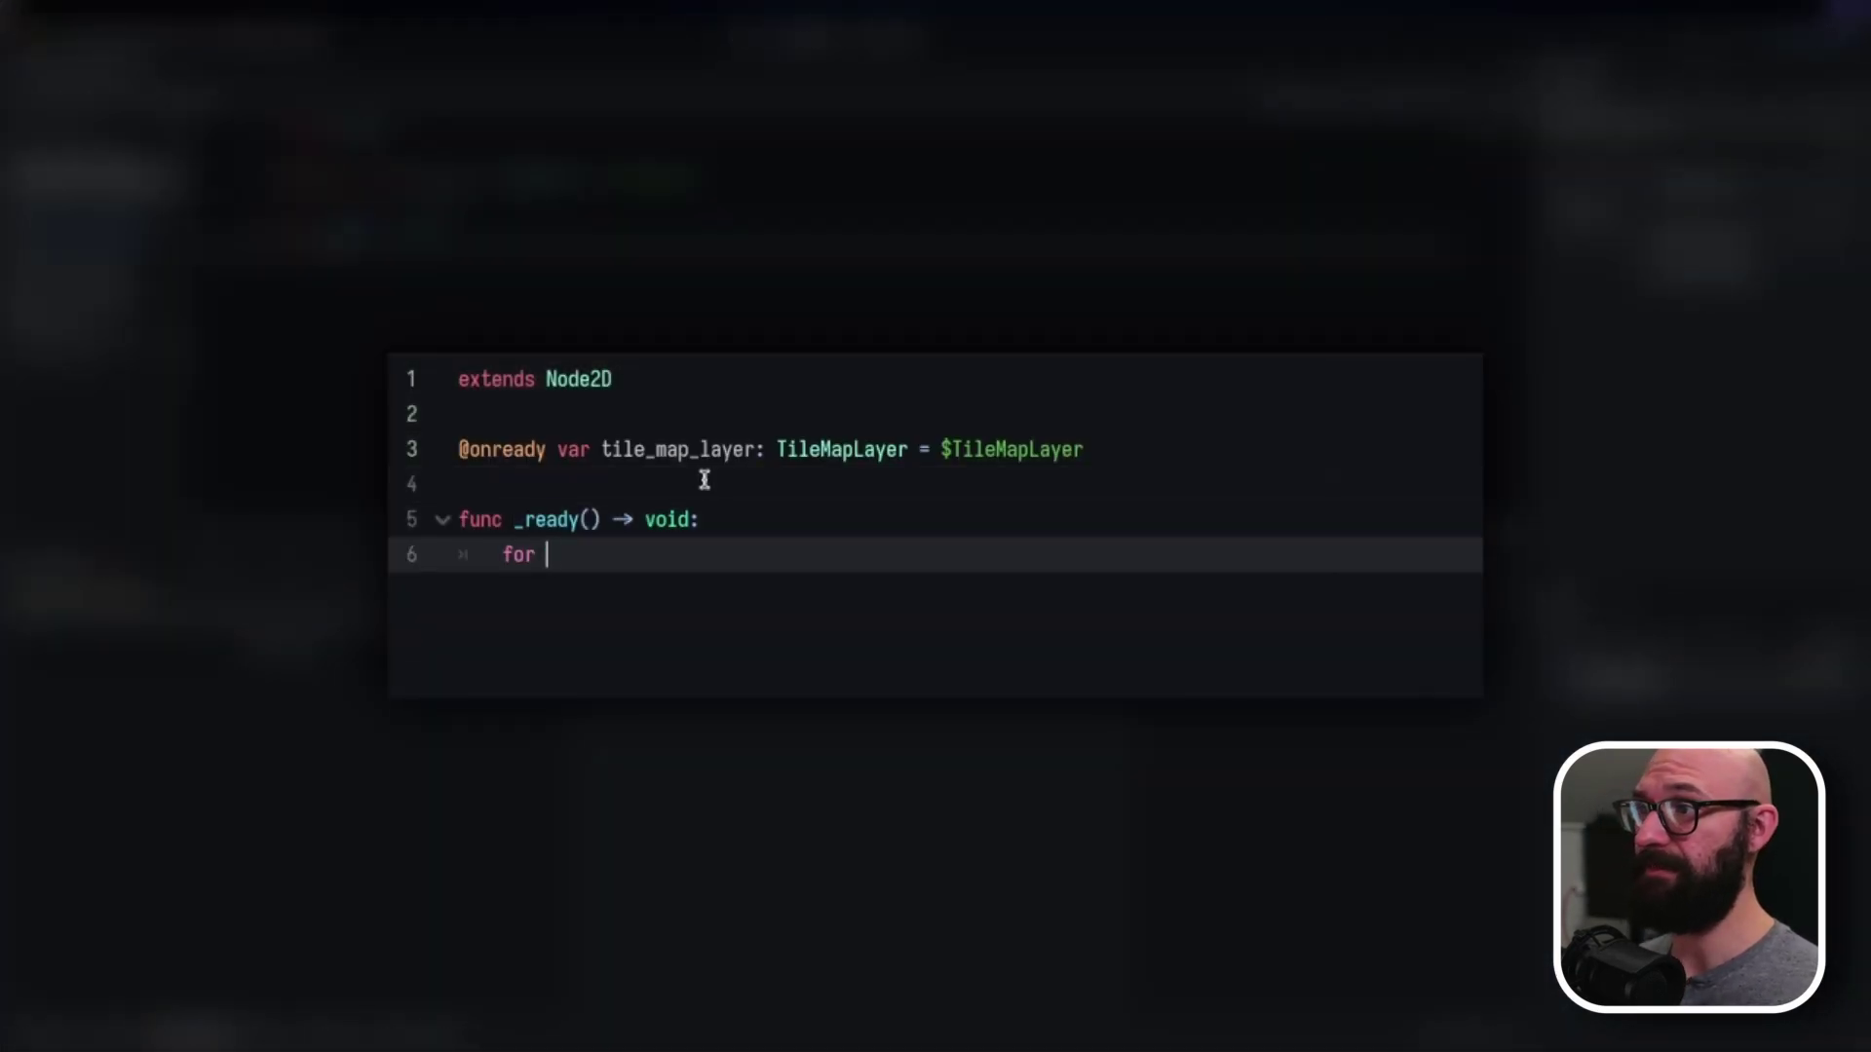
{"action": "key", "text": "Return"}
{"action": "type", "text": "for x in 4:"}
{"action": "key", "text": "Return"}
{"action": "type", "text": "tile_map_layer.set_cell(Vector2i(x"}
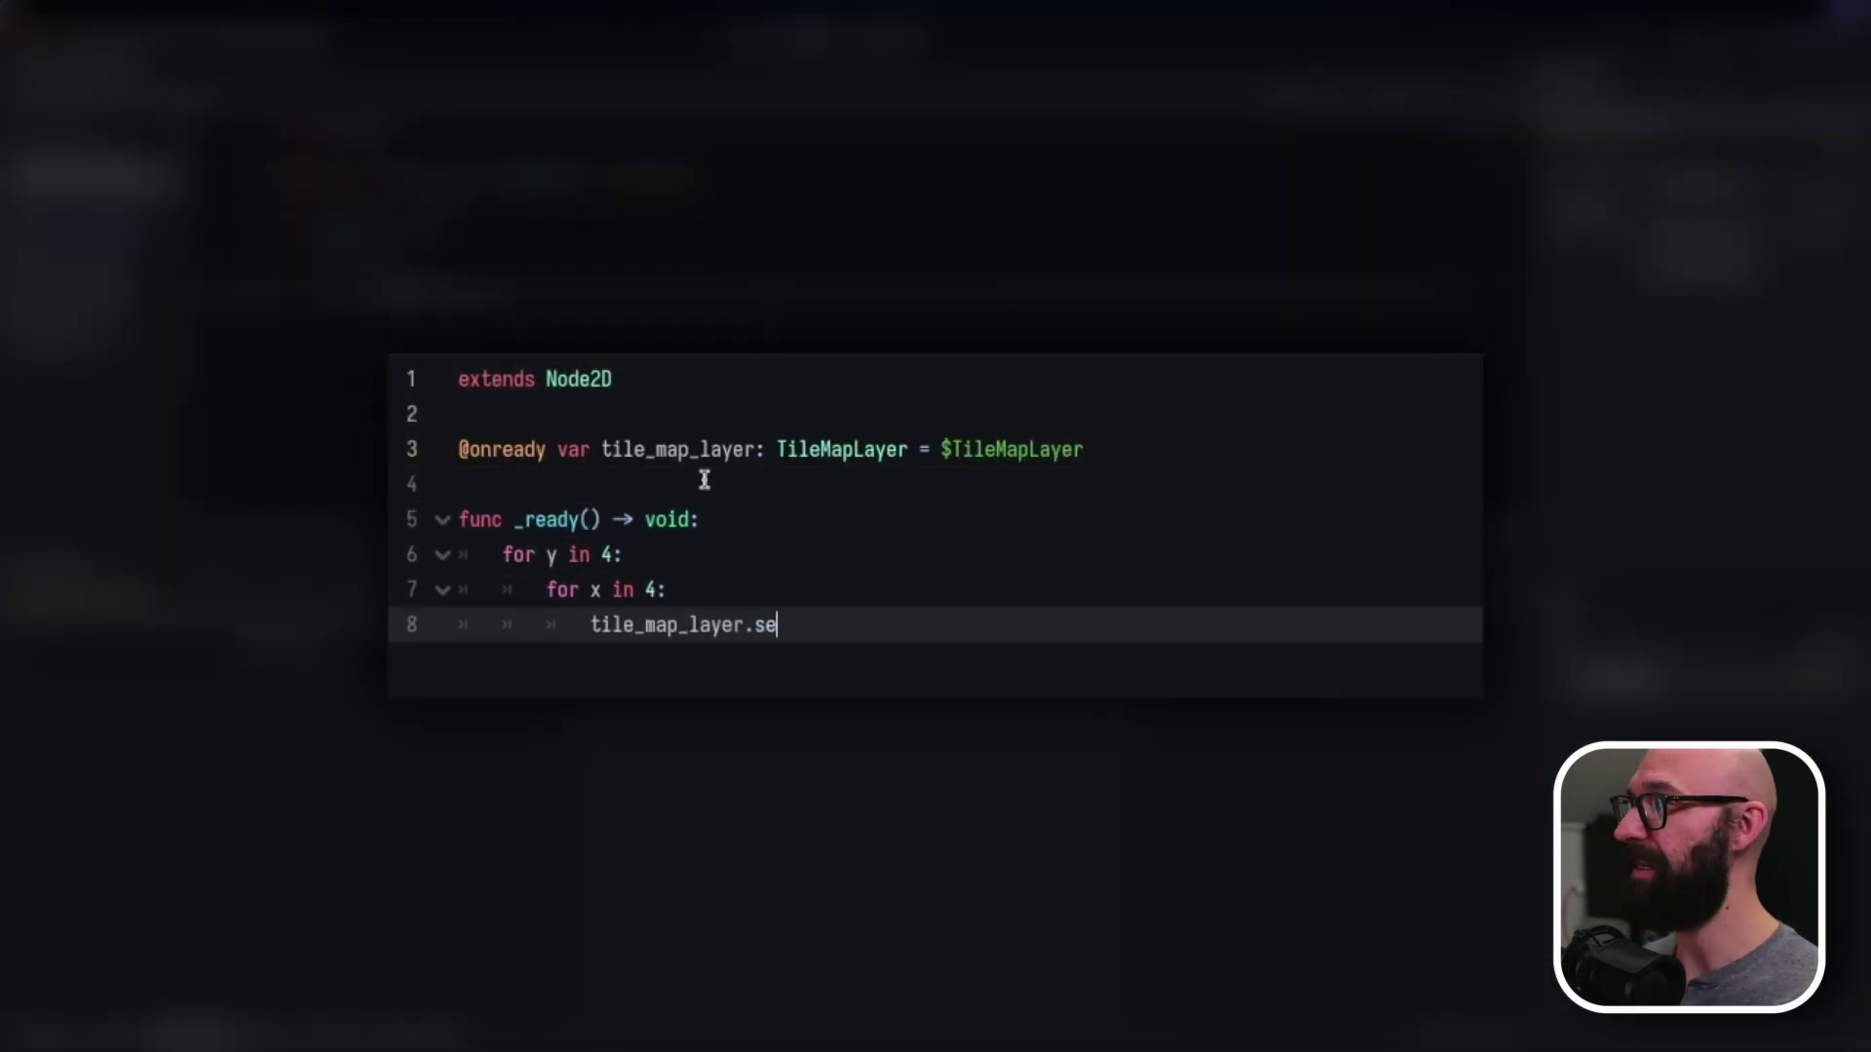
{"action": "type", "text": ", y), 0, Vector2i(x % 4, y % 2)"}
{"action": "key", "text": "Return"}
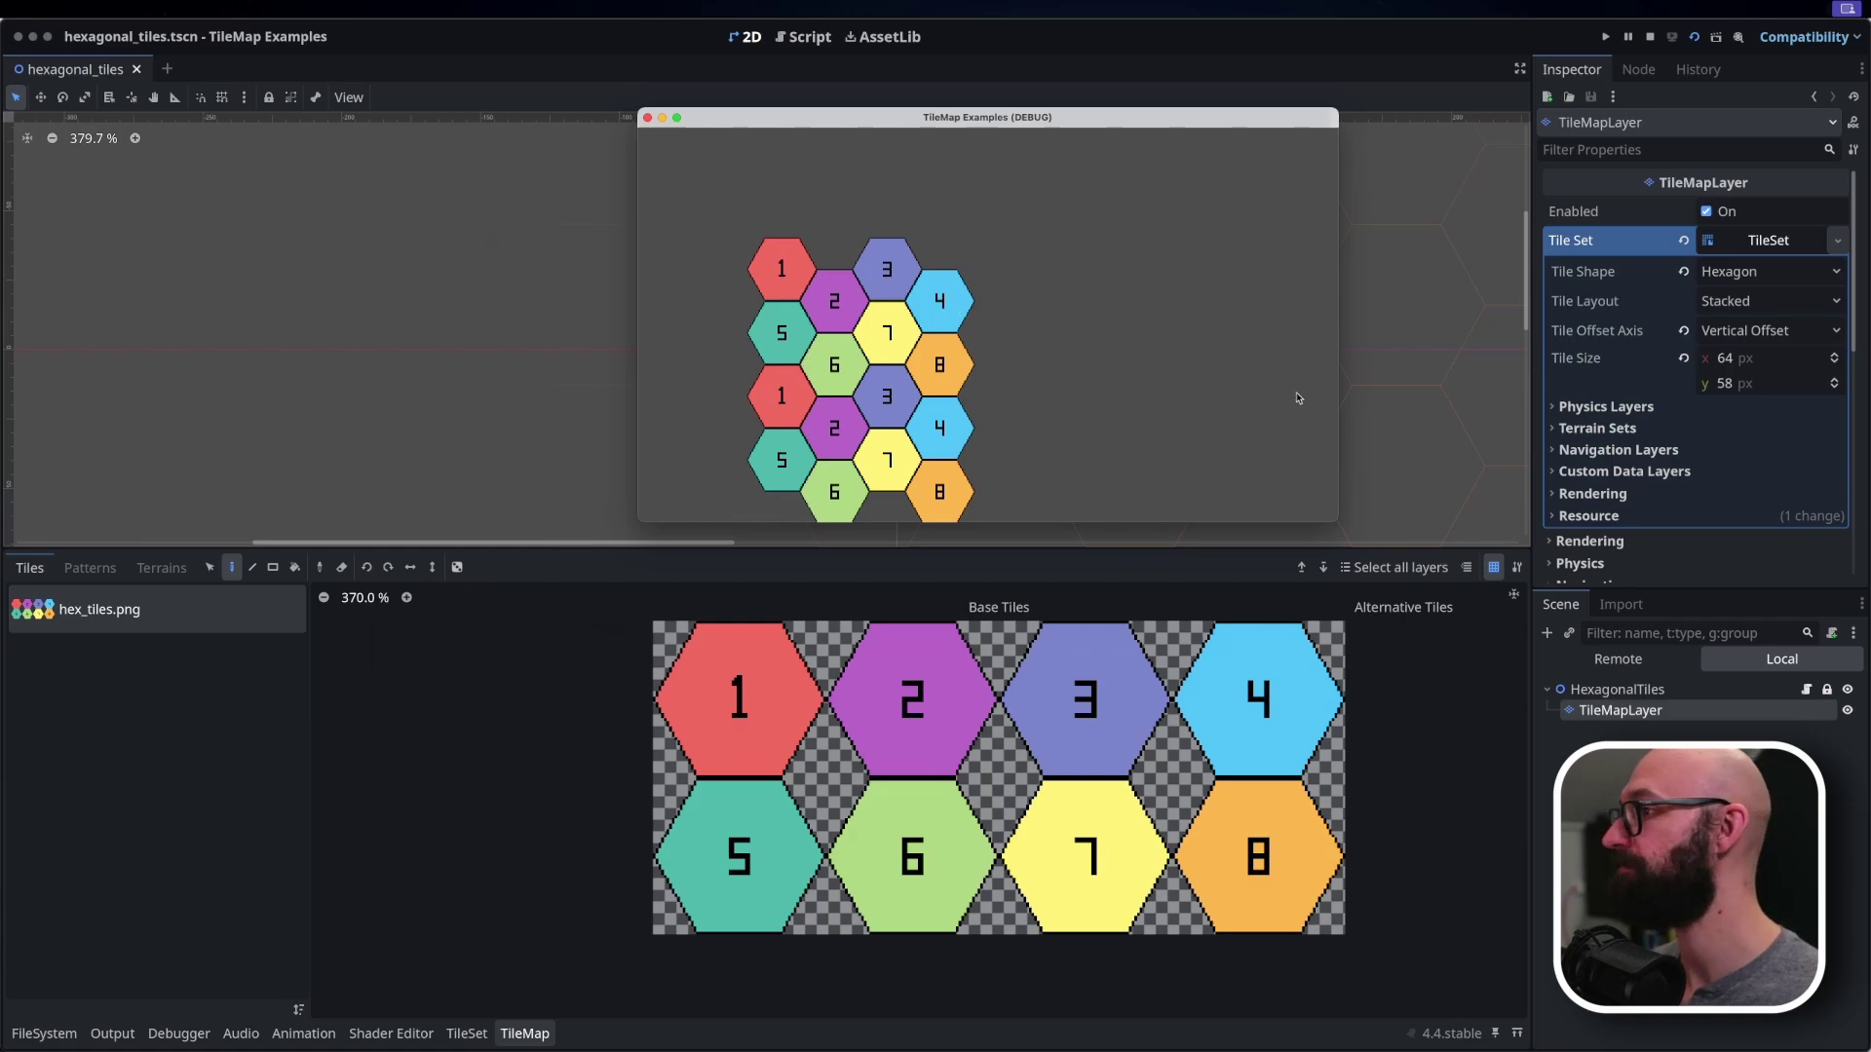
Cycle Tile Layout through Stacked Offset, Stairs Right, Diamond Right and finally Diamond Down.
{"action": "key", "text": "ctrl+shift+z"}
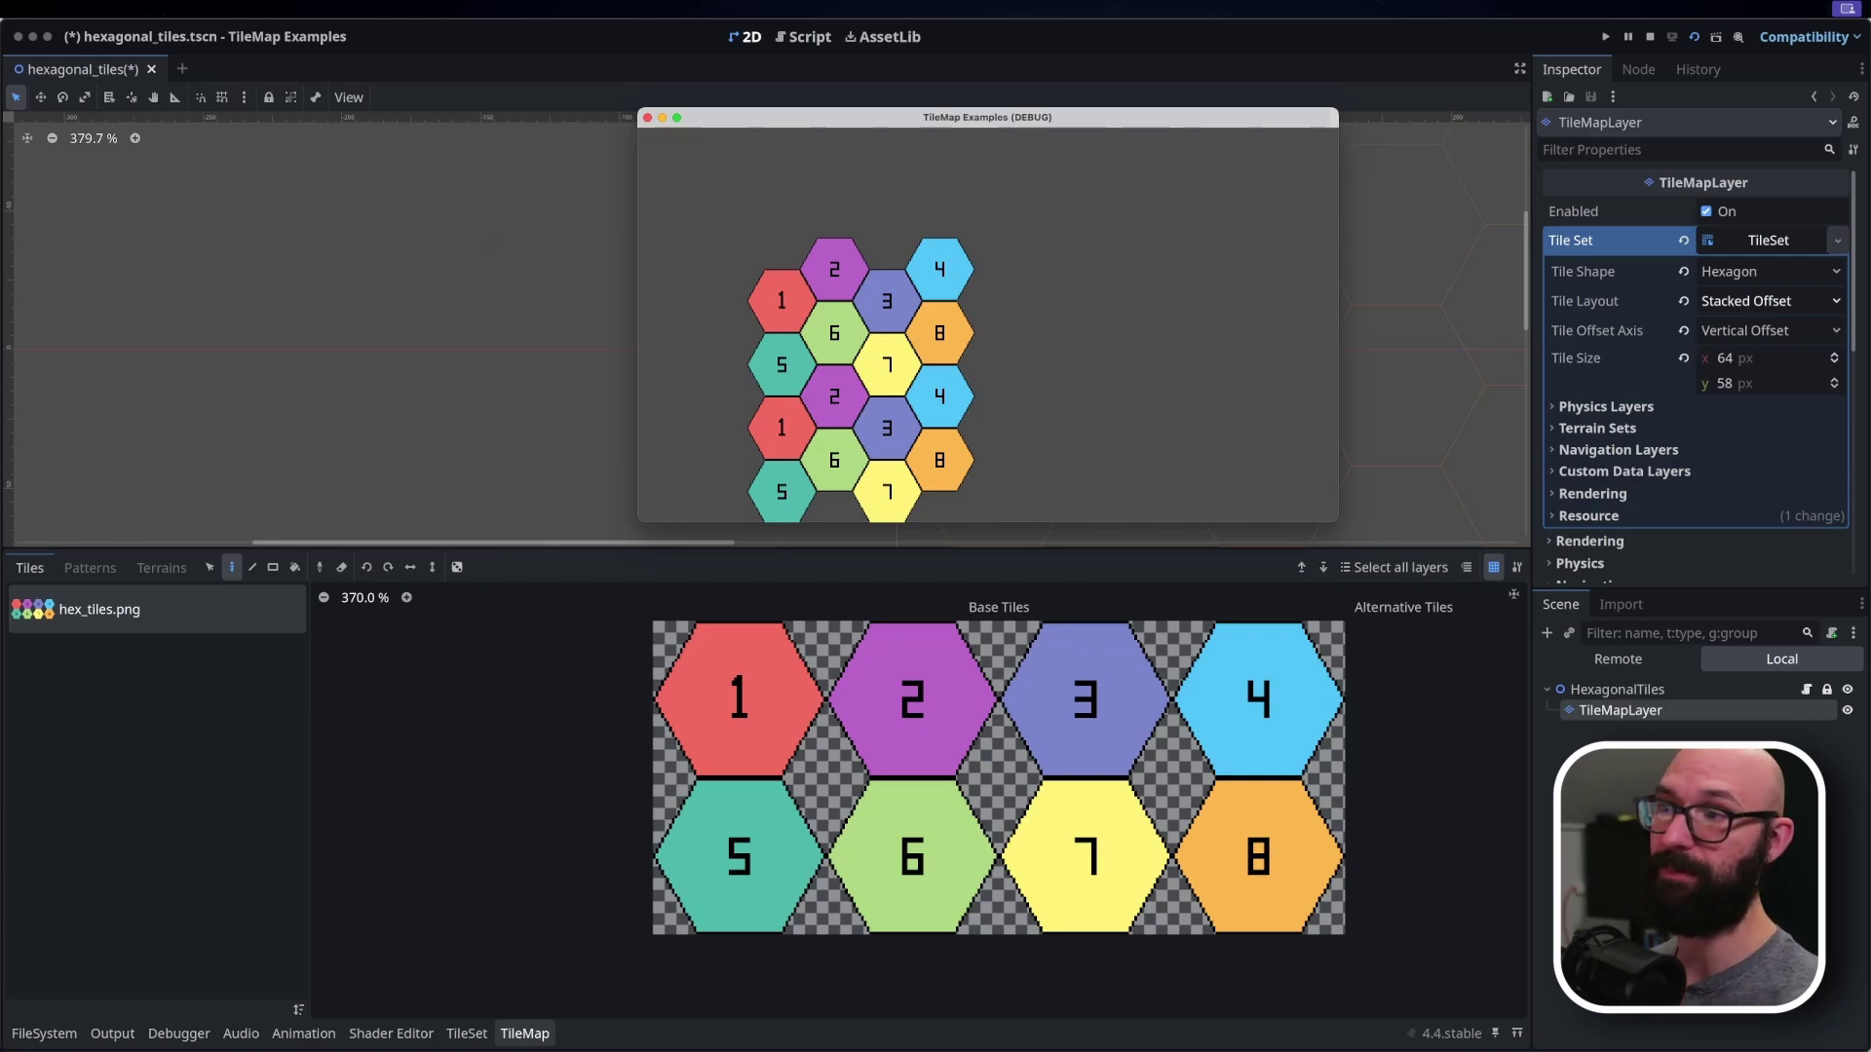
{"action": "key", "text": "ctrl+shift+z"}
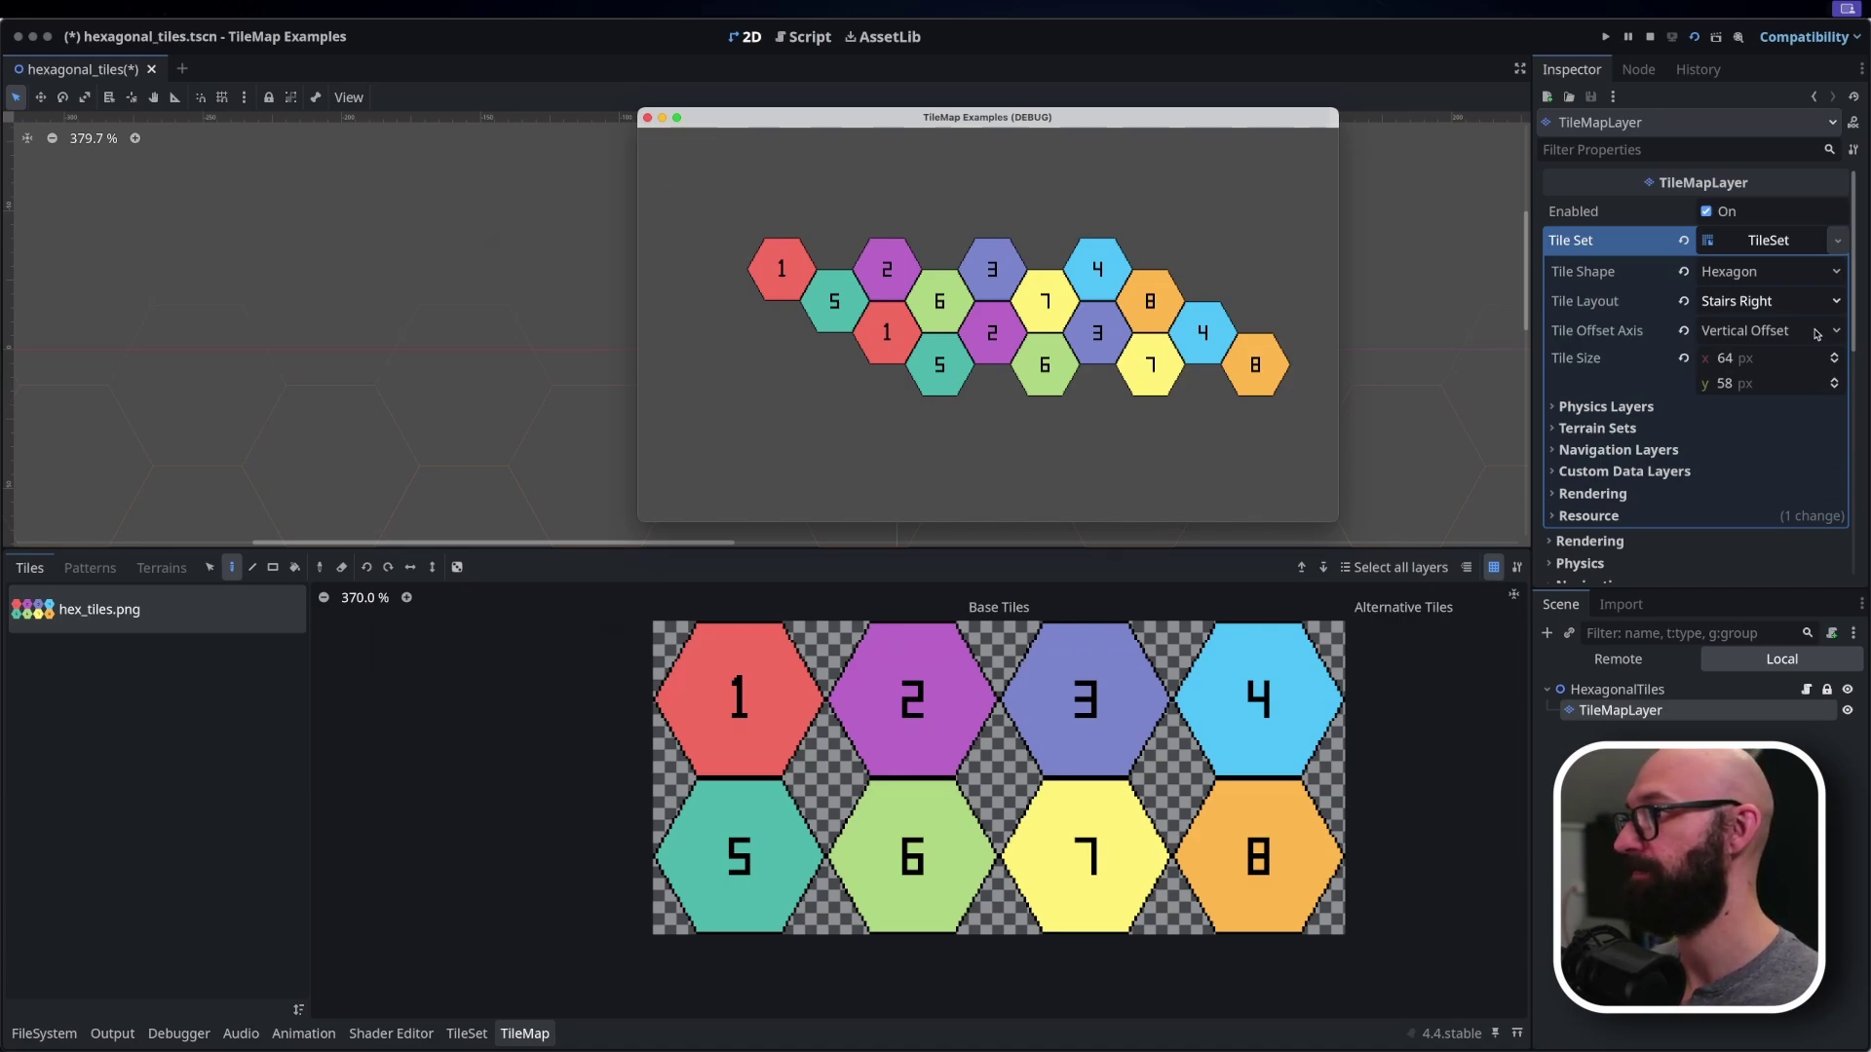
{"action": "scroll", "coordinate": [1818, 302], "scroll_direction": "down", "scroll_amount": 1}
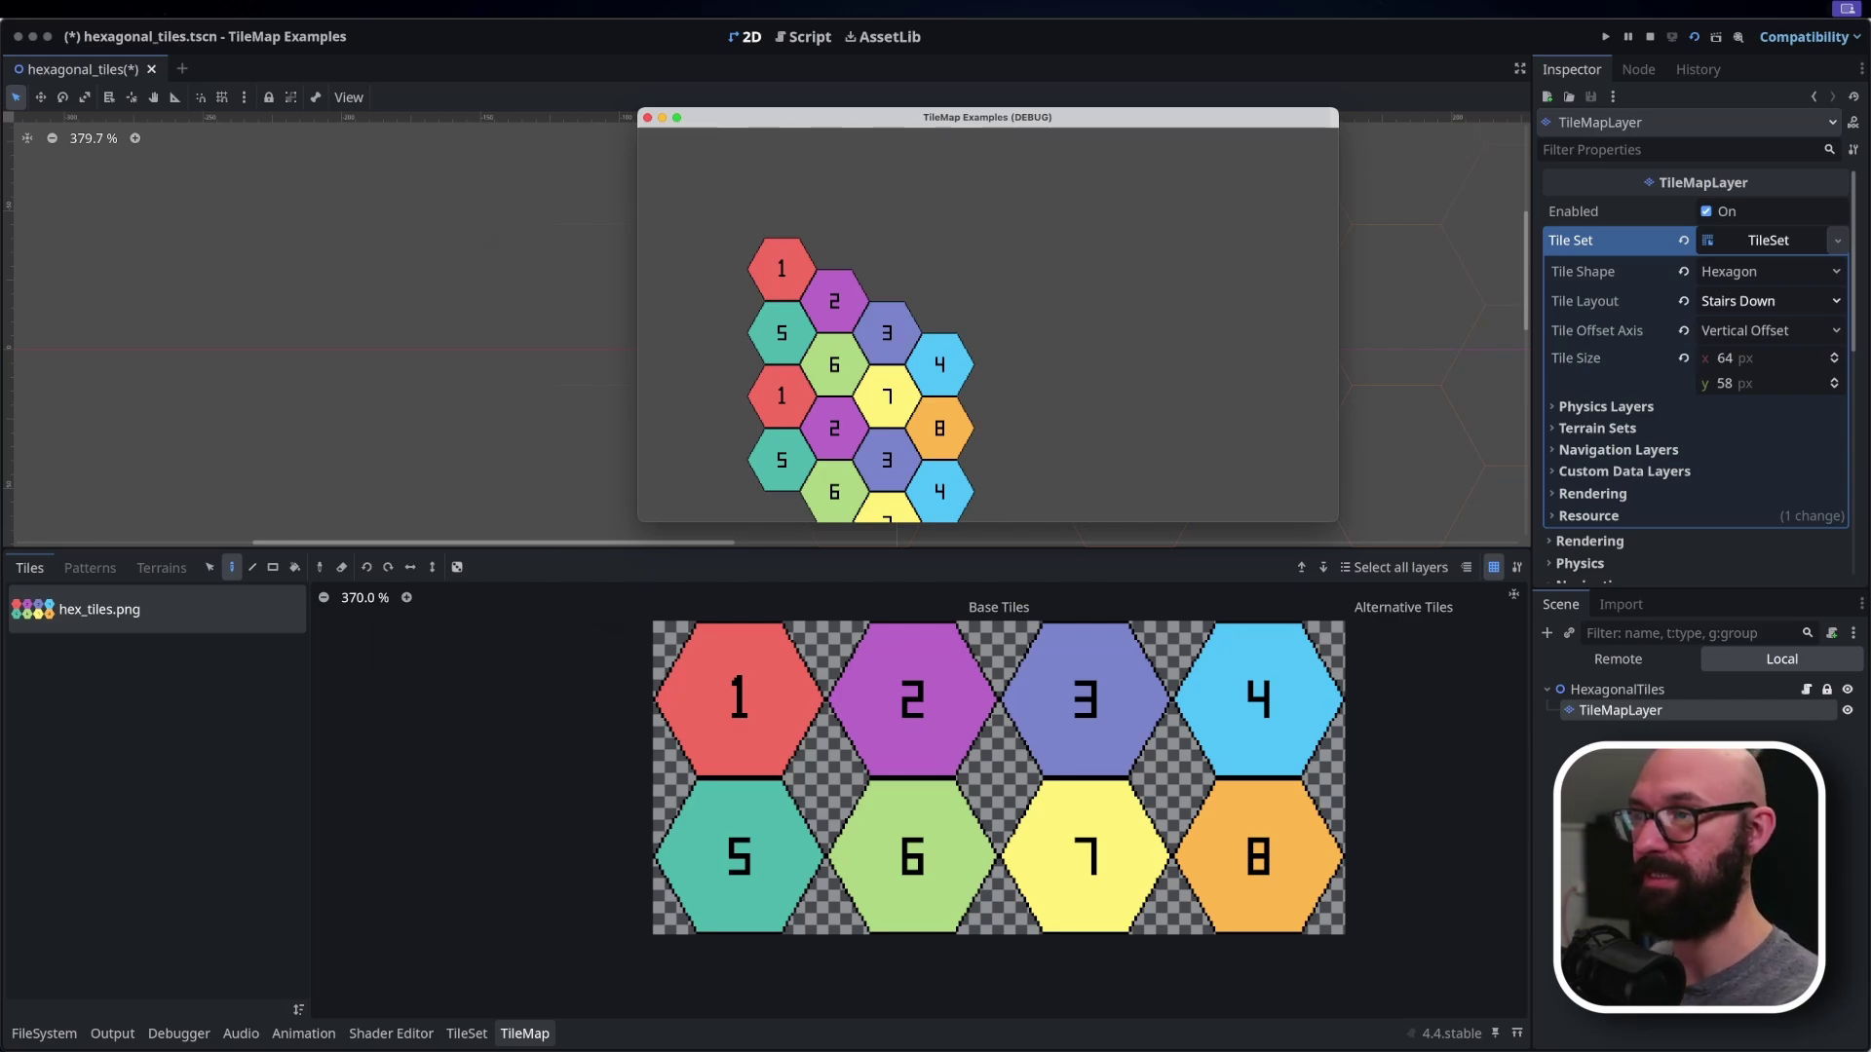
{"action": "left_click", "coordinate": [1753, 301]}
{"action": "left_click", "coordinate": [1754, 371]}
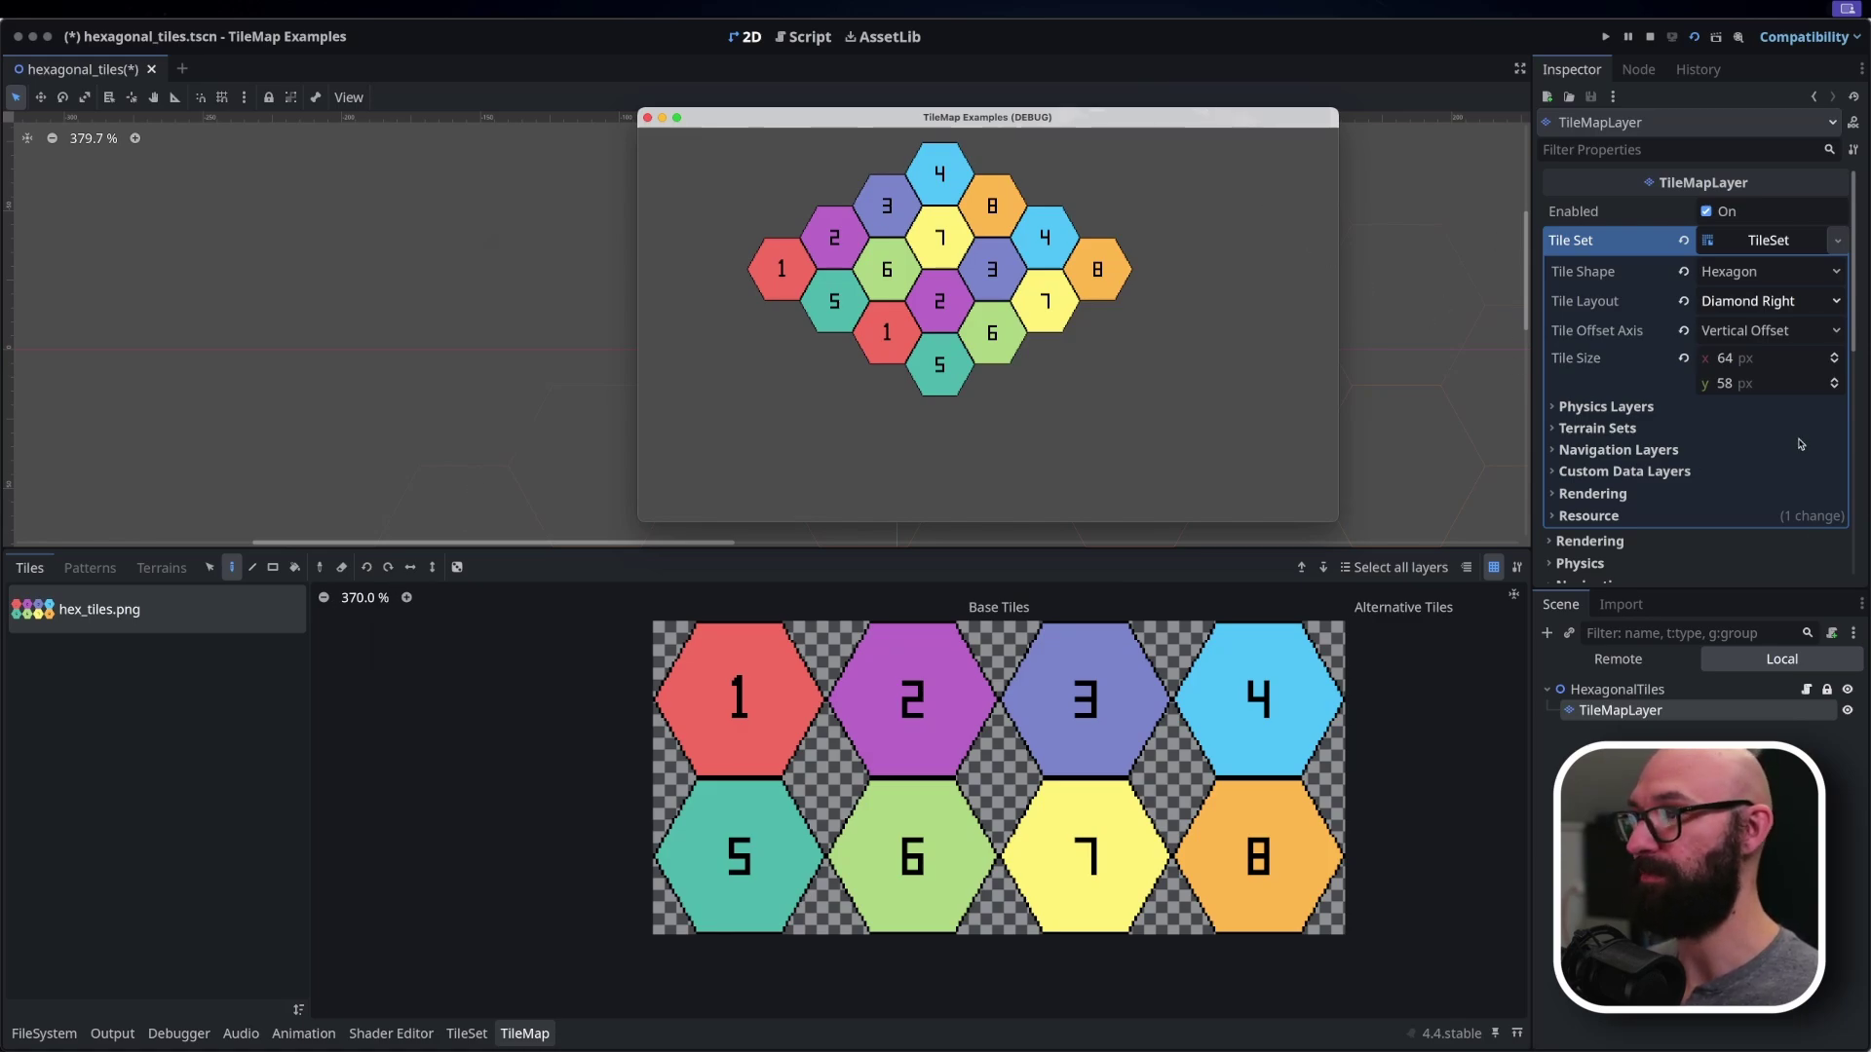
{"action": "scroll", "coordinate": [1764, 309], "scroll_direction": "down", "scroll_amount": 1}
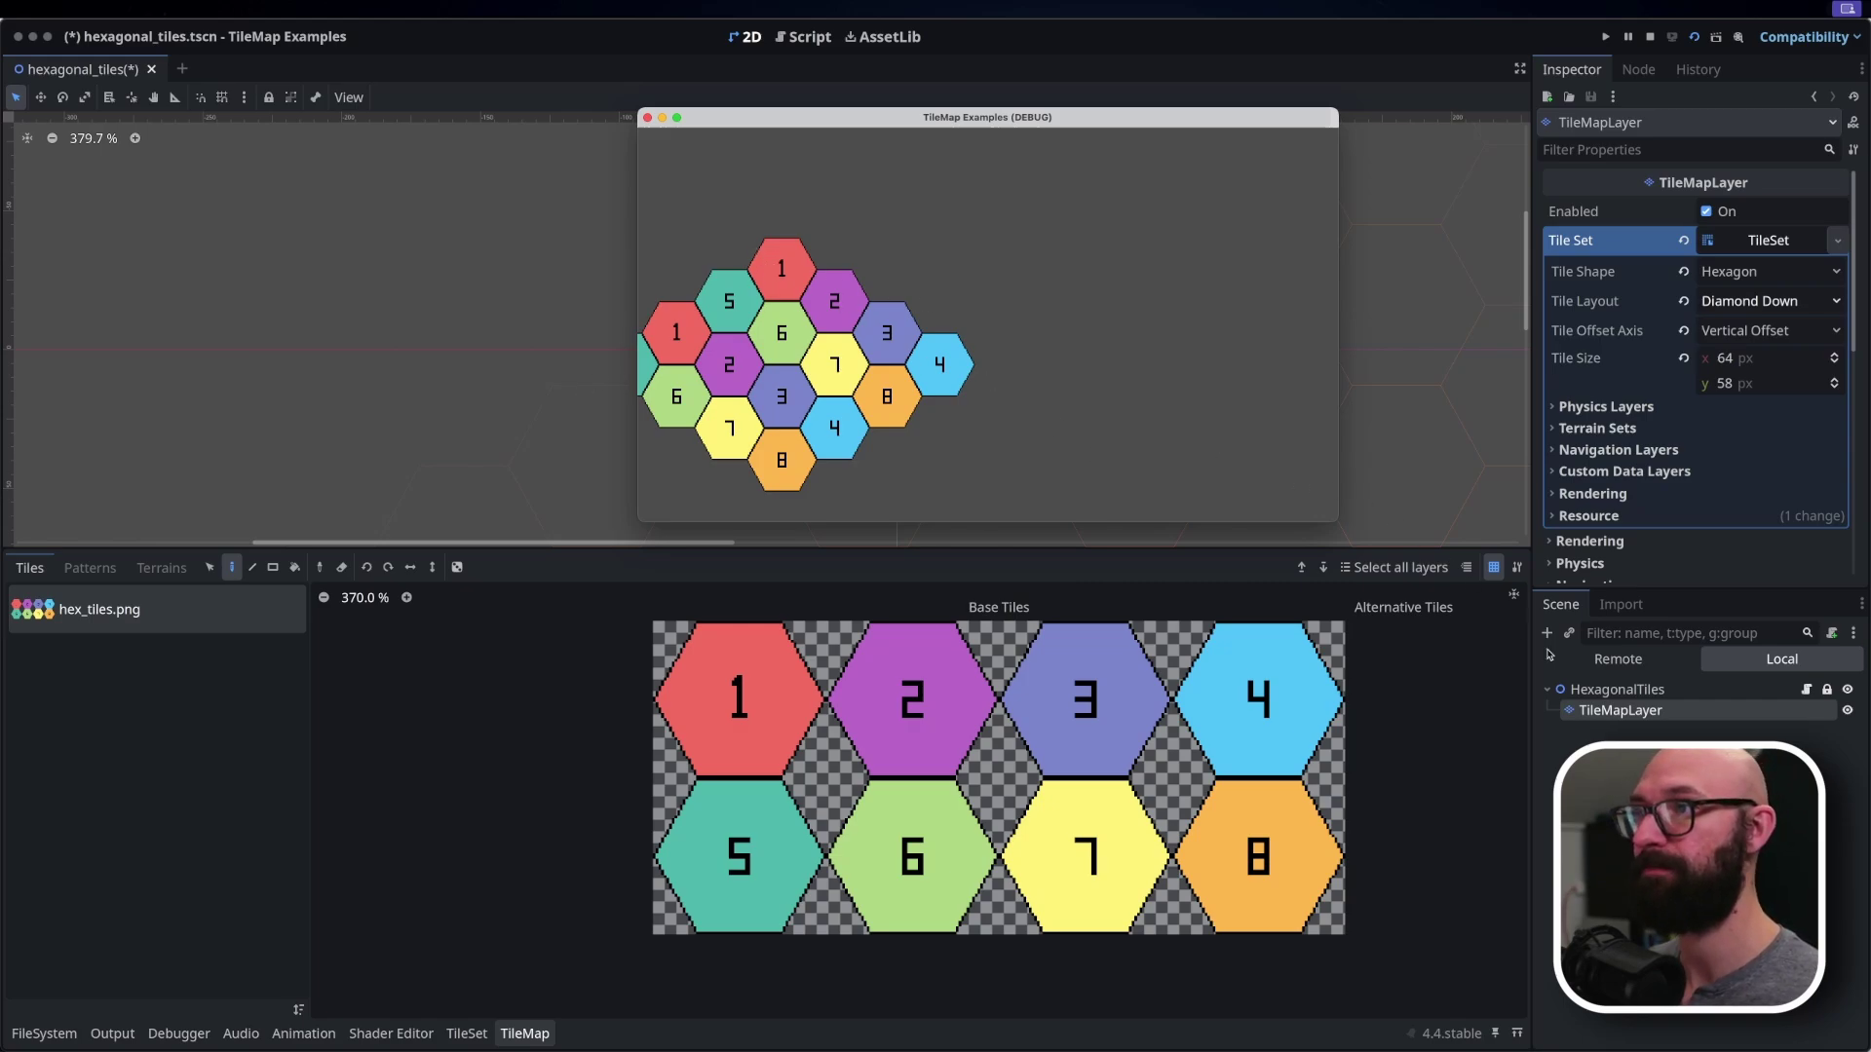
Stop the running game, revert Tile Layout to Stacked, and show the hex_tiles.png atlas in the TileSet panel.
{"action": "key", "text": "F8"}
{"action": "left_click", "coordinate": [1682, 301]}
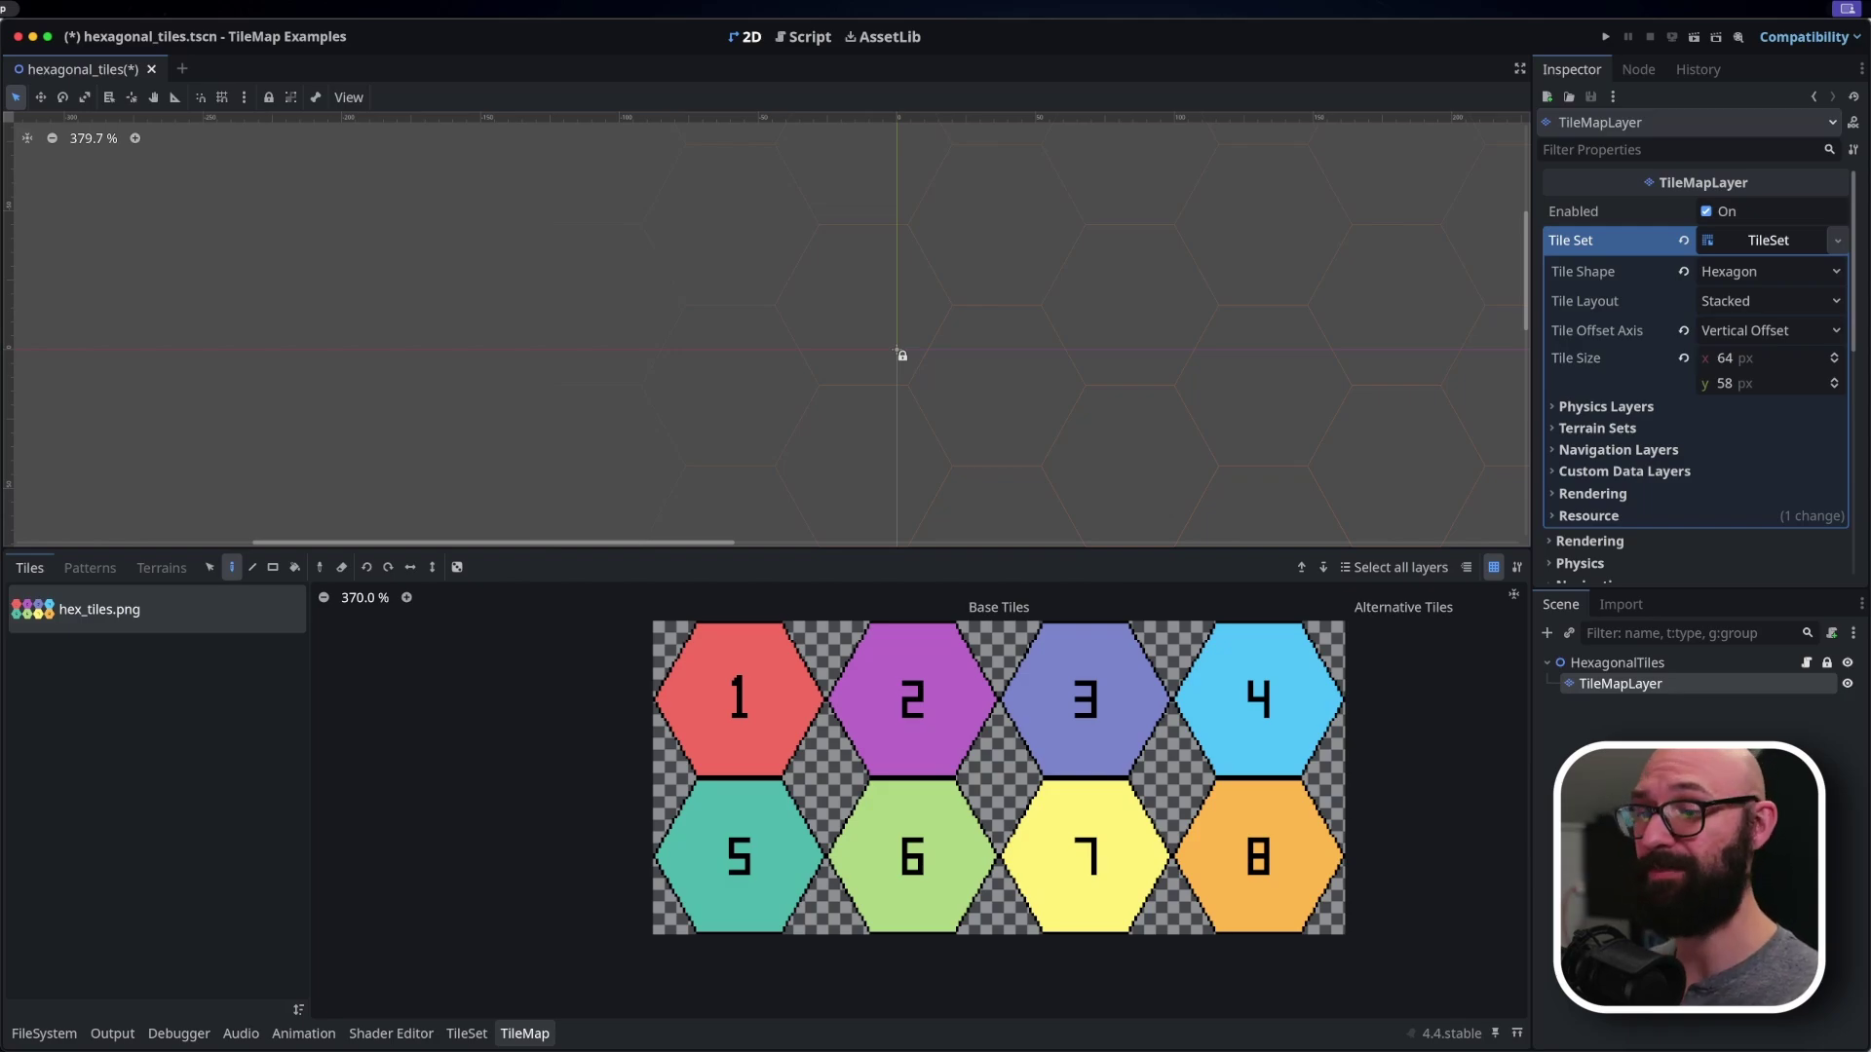
{"action": "left_click", "coordinate": [466, 1033]}
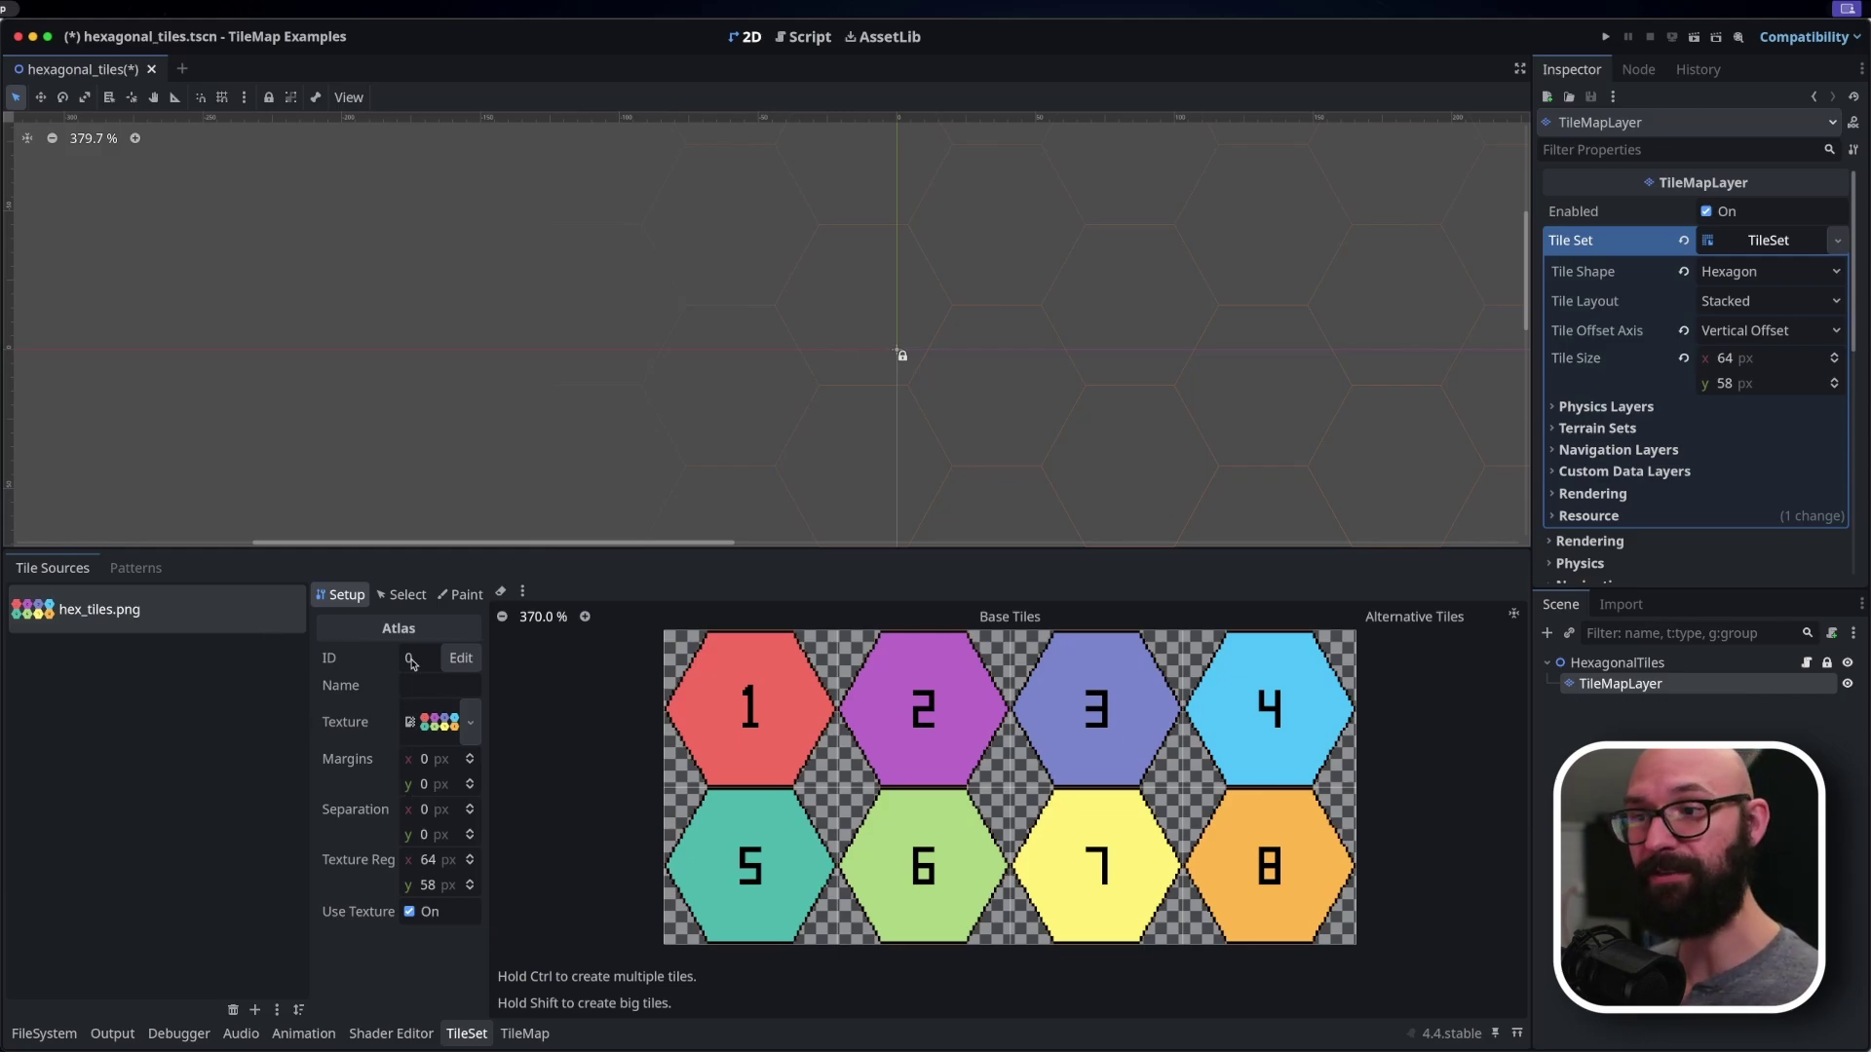
Select hex tile 1 in the atlas to show its 0,0 coordinate and 1×1 size.
{"action": "left_click", "coordinate": [406, 596]}
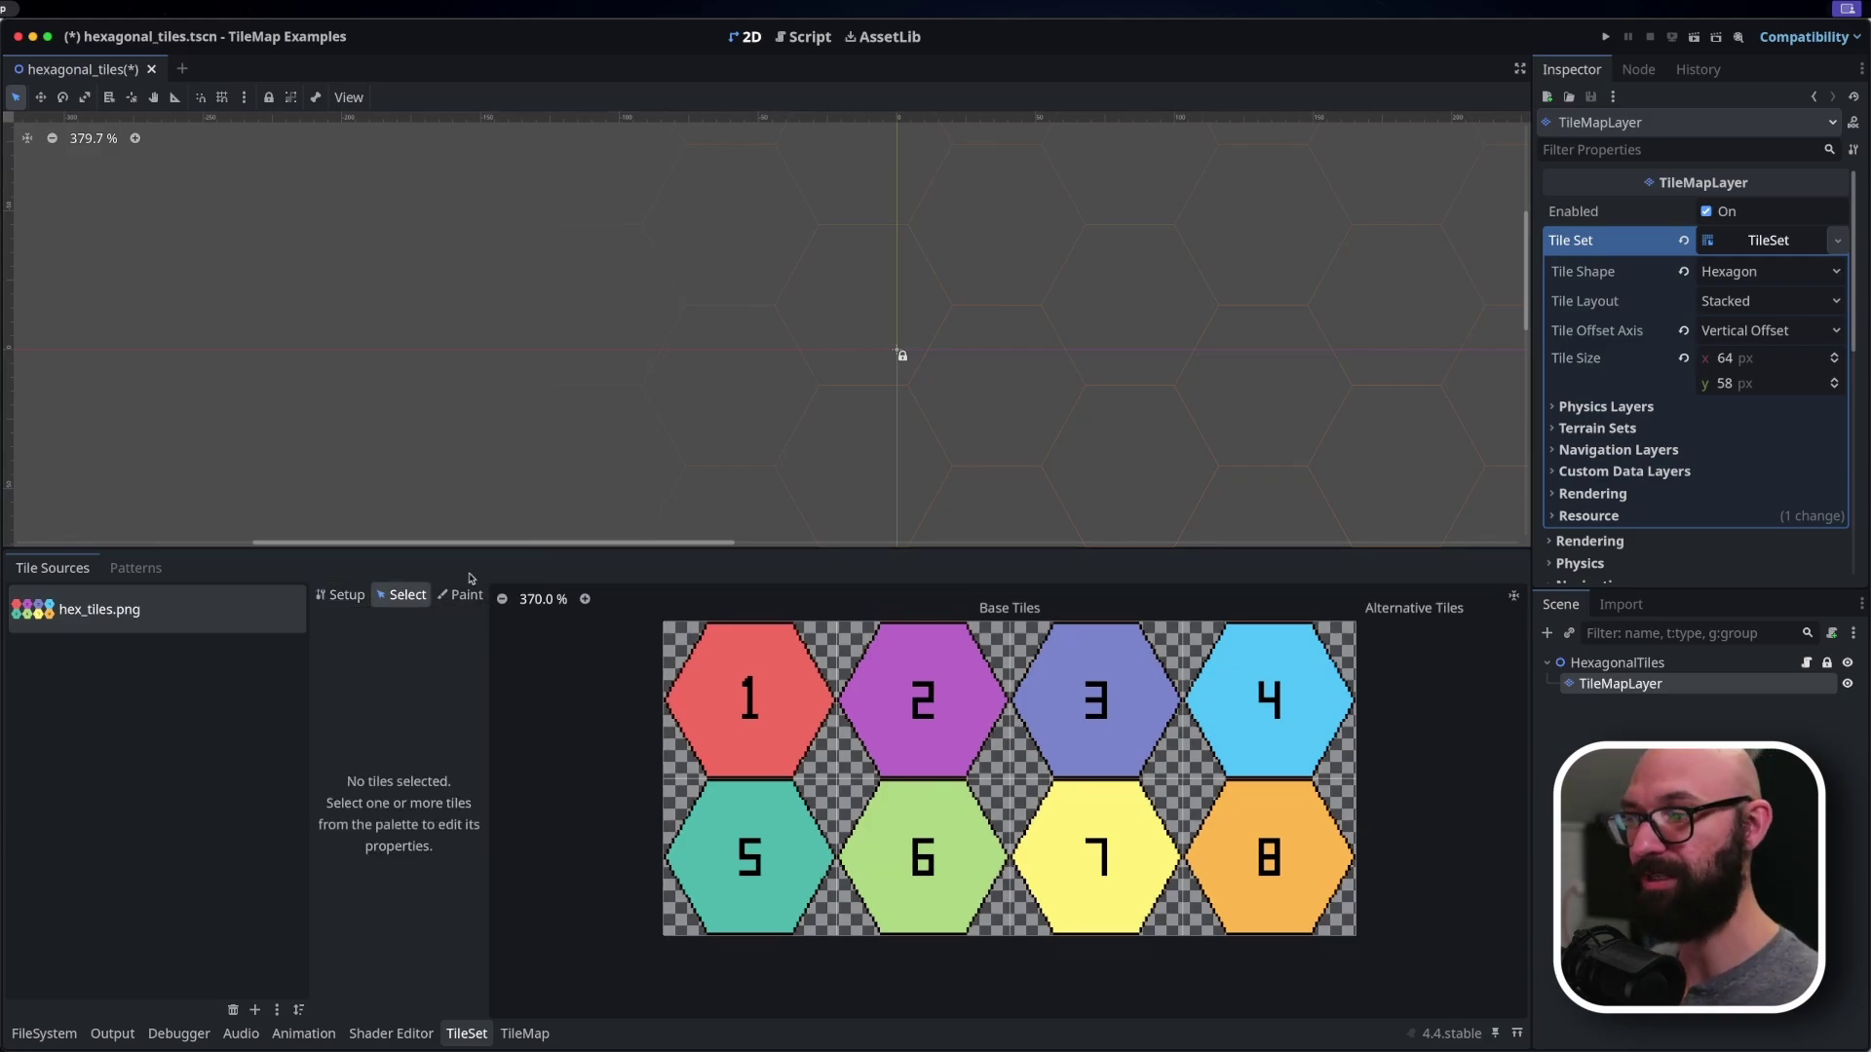
{"action": "left_click", "coordinate": [779, 692]}
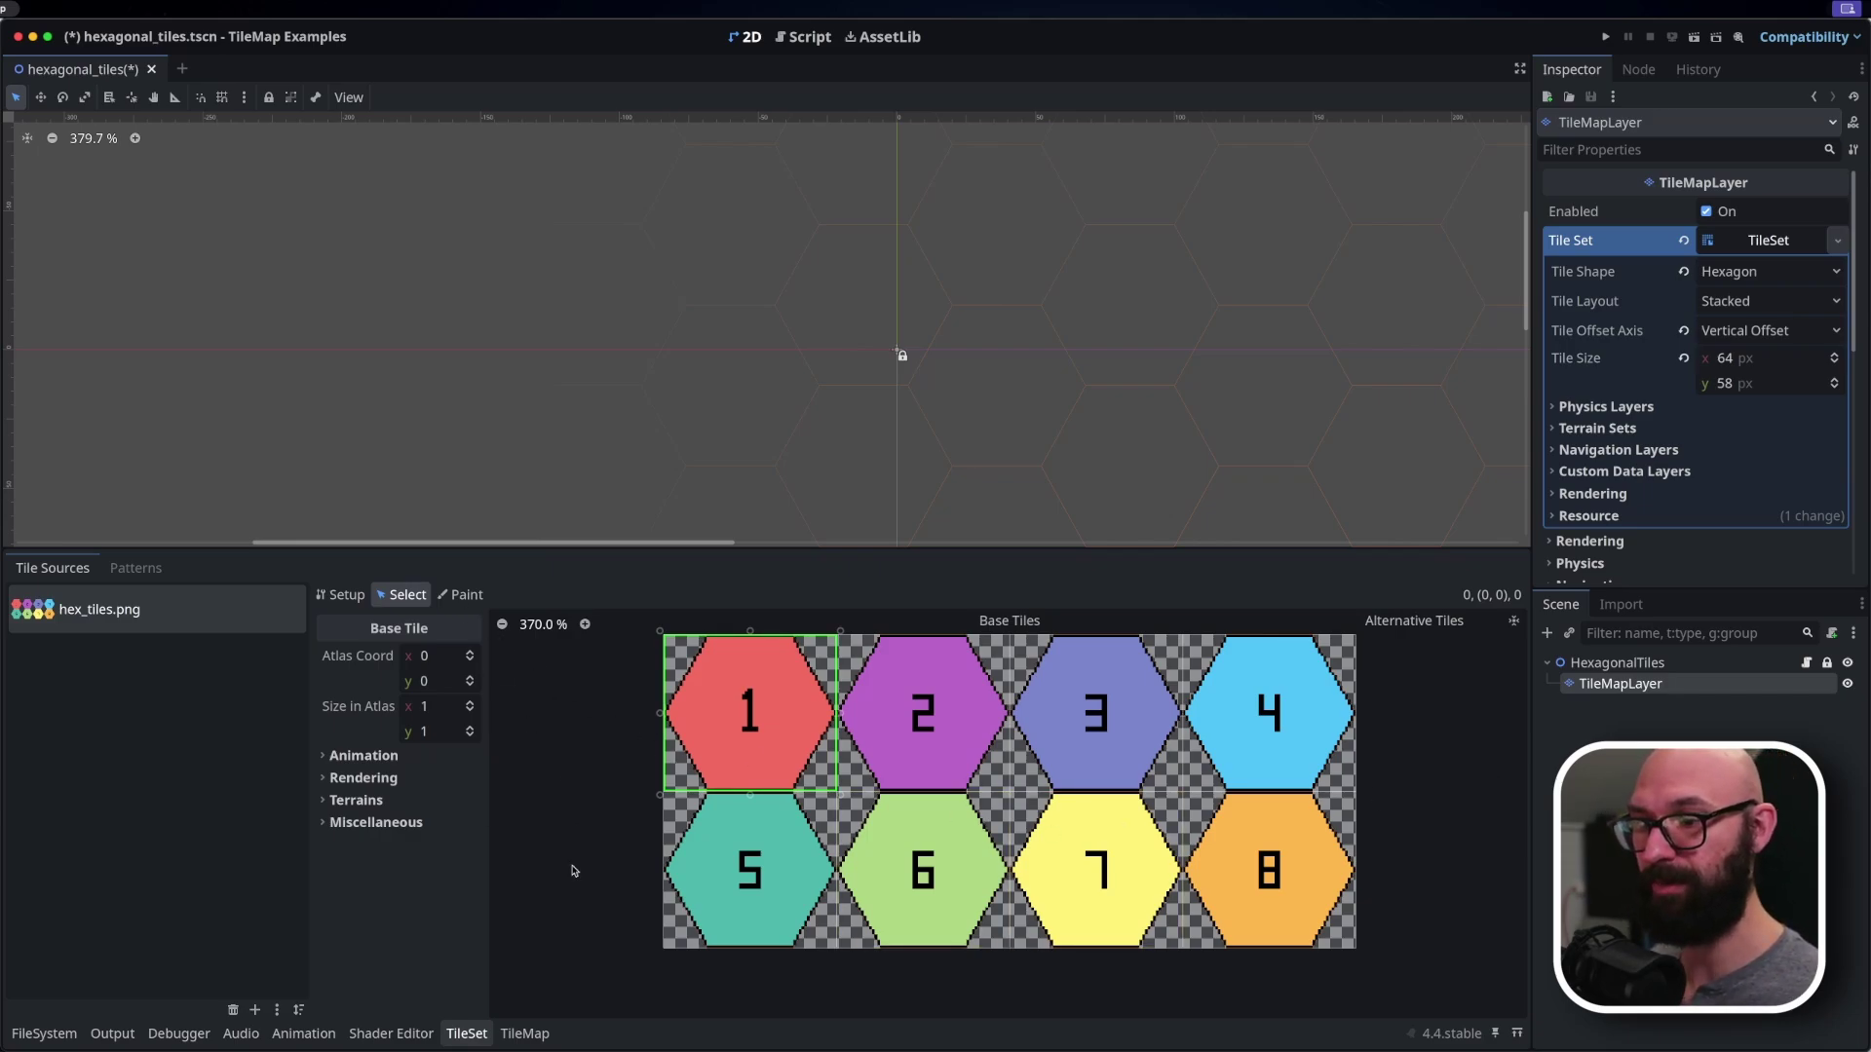
At 200% zoom, paint the hex grid with randomly chosen numbered tiles.
{"action": "left_click", "coordinate": [525, 1033]}
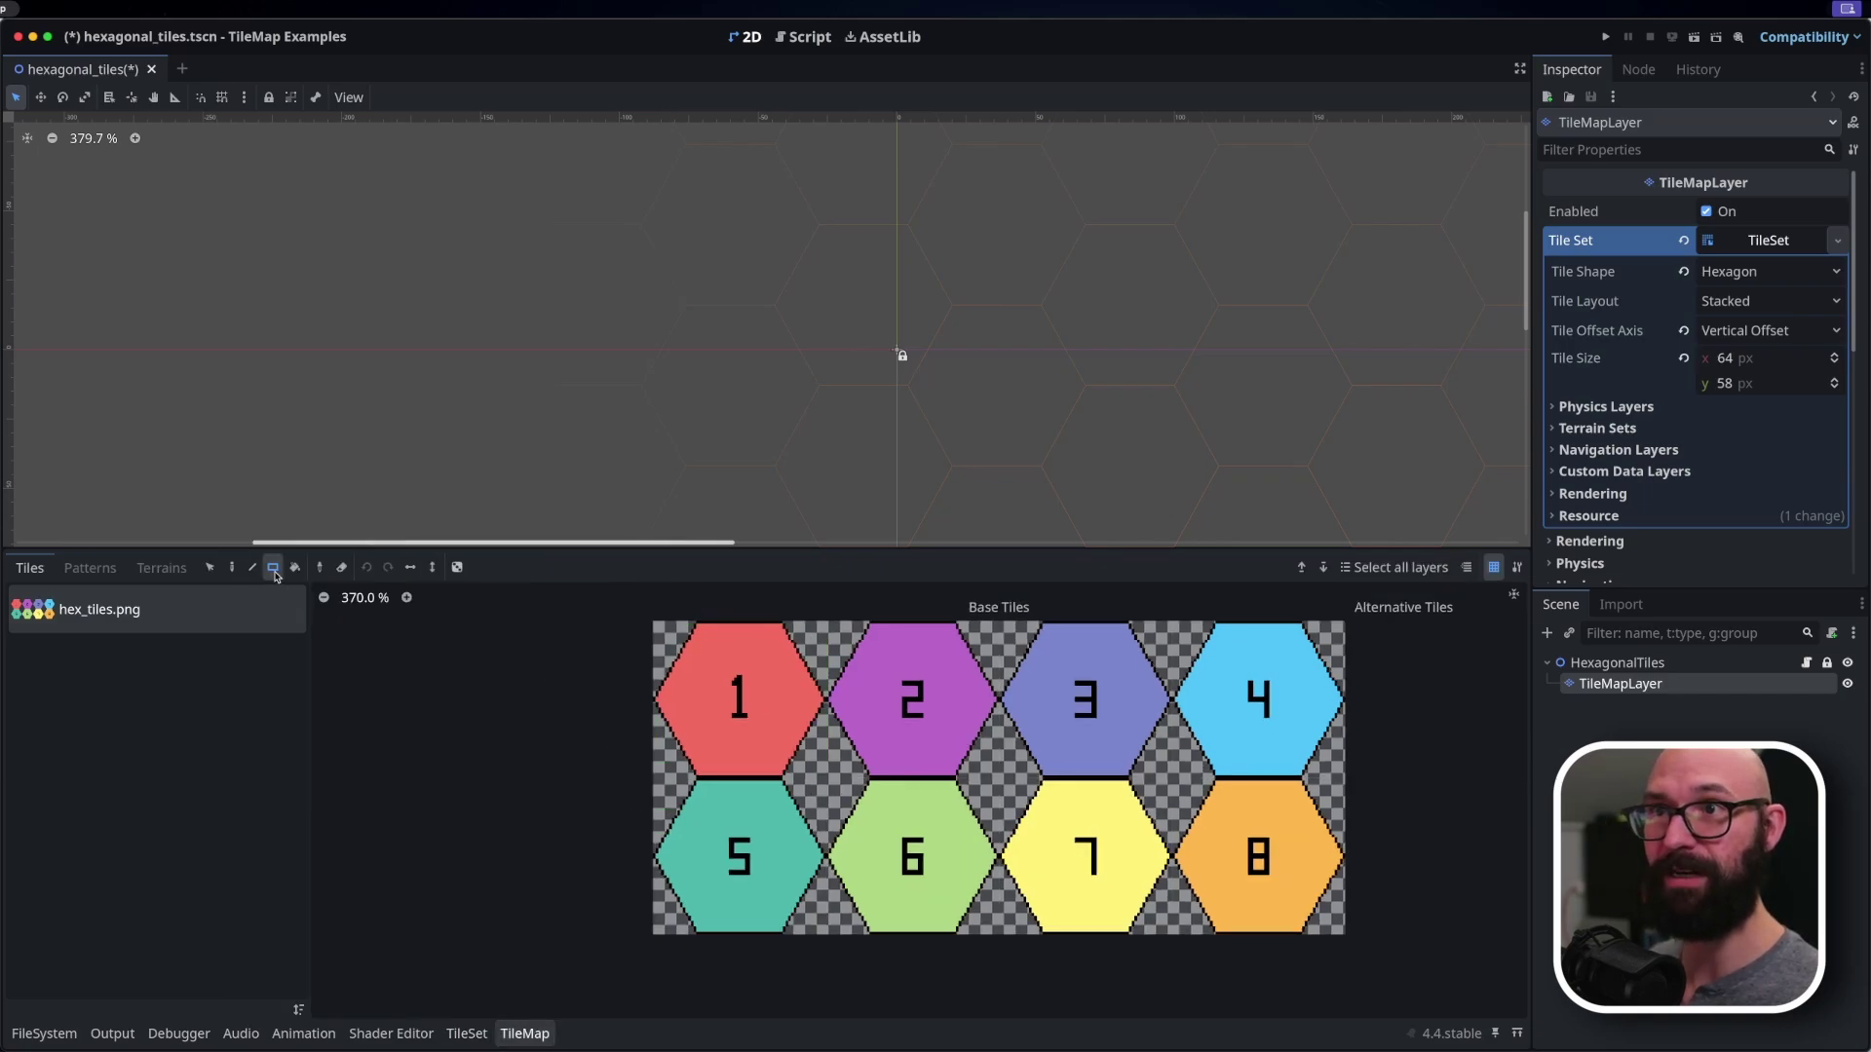
{"action": "left_click", "coordinate": [120, 141]}
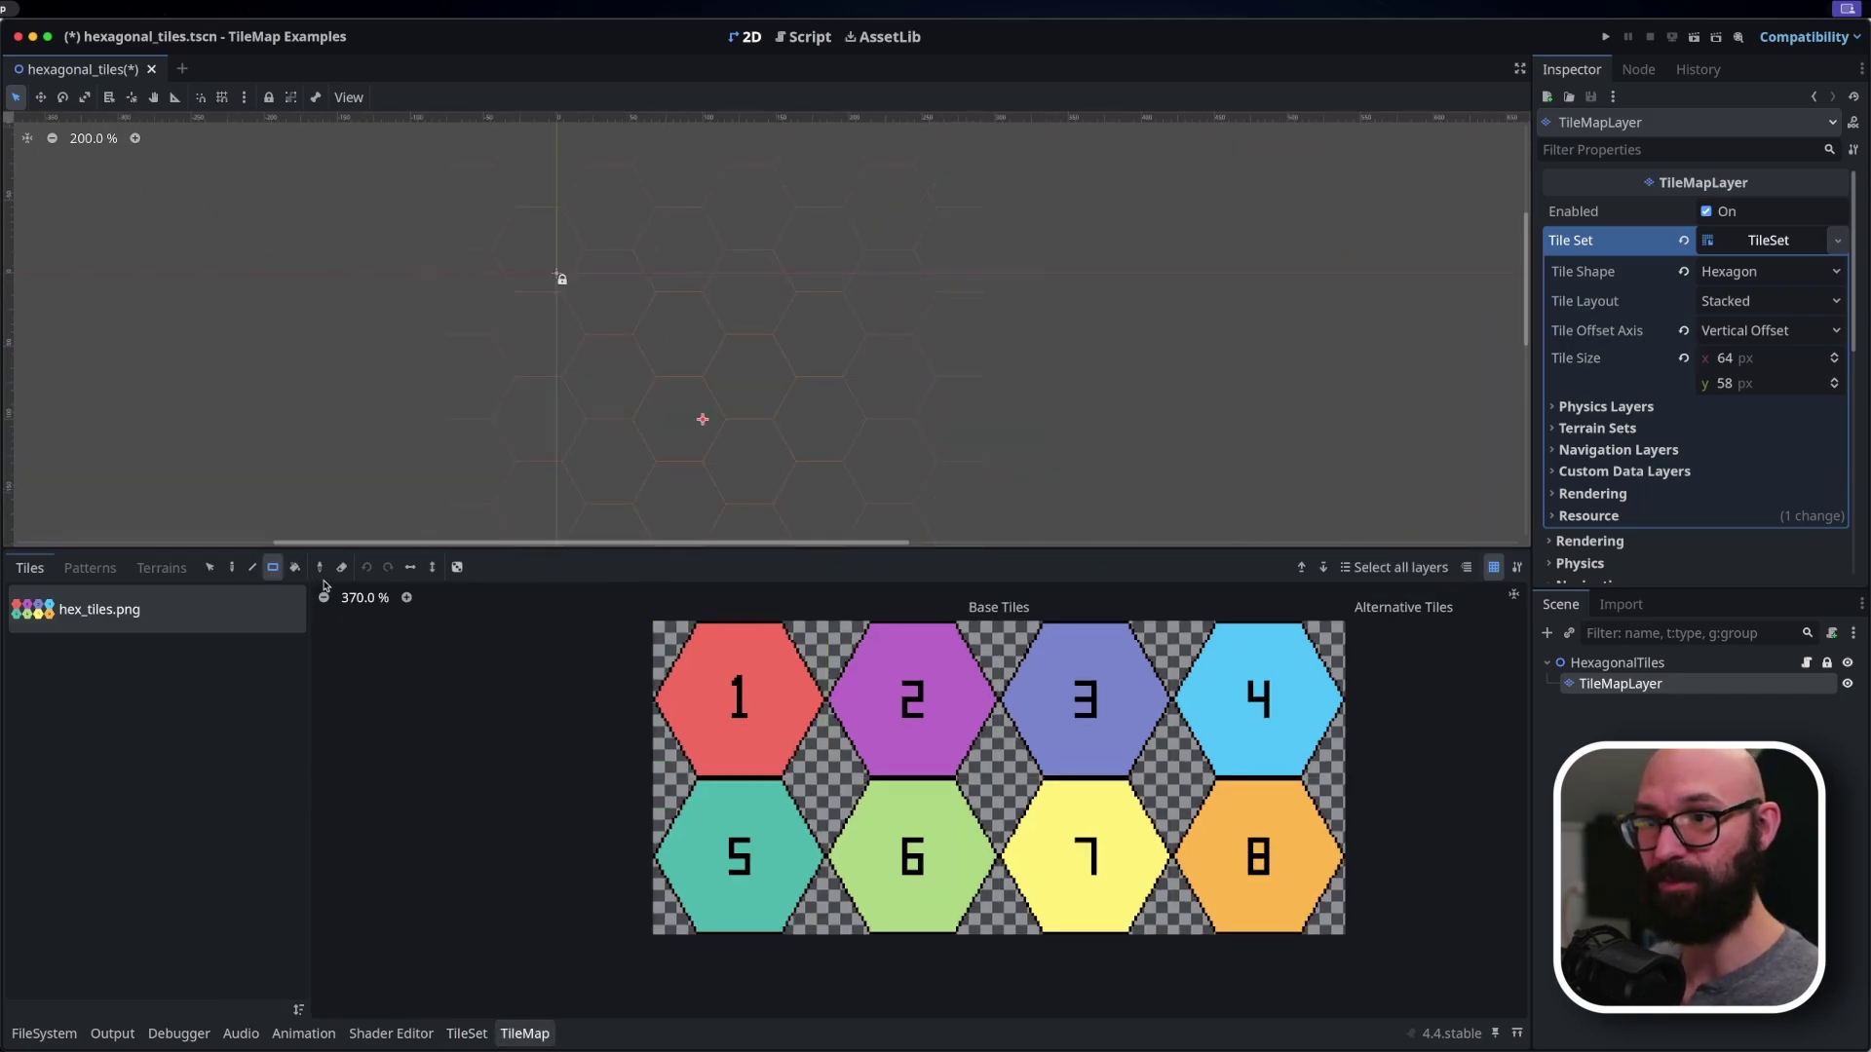
{"action": "left_click", "coordinate": [456, 567]}
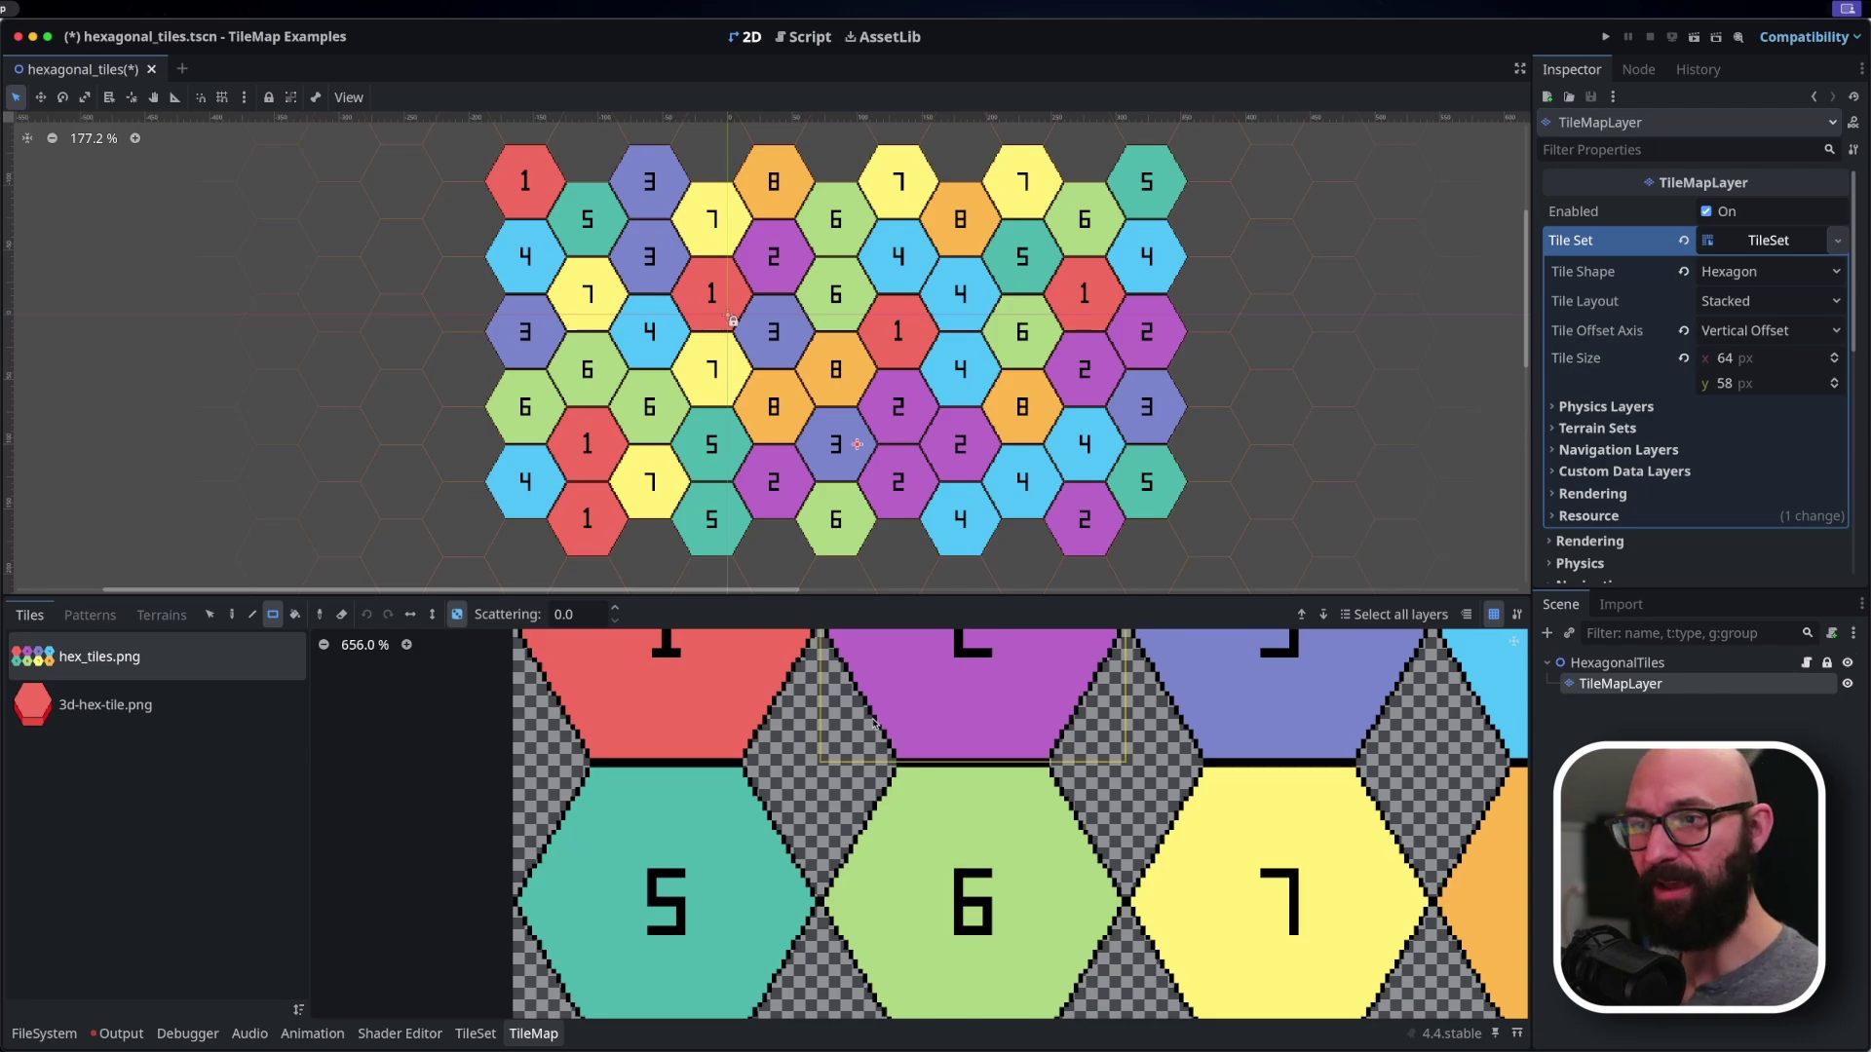
Paint red 3D tiles from 3d-hex-tile.png over six numbered cells (7, 1, 2, 3, 1, 5).
{"action": "left_click", "coordinate": [231, 614]}
{"action": "left_click", "coordinate": [164, 696]}
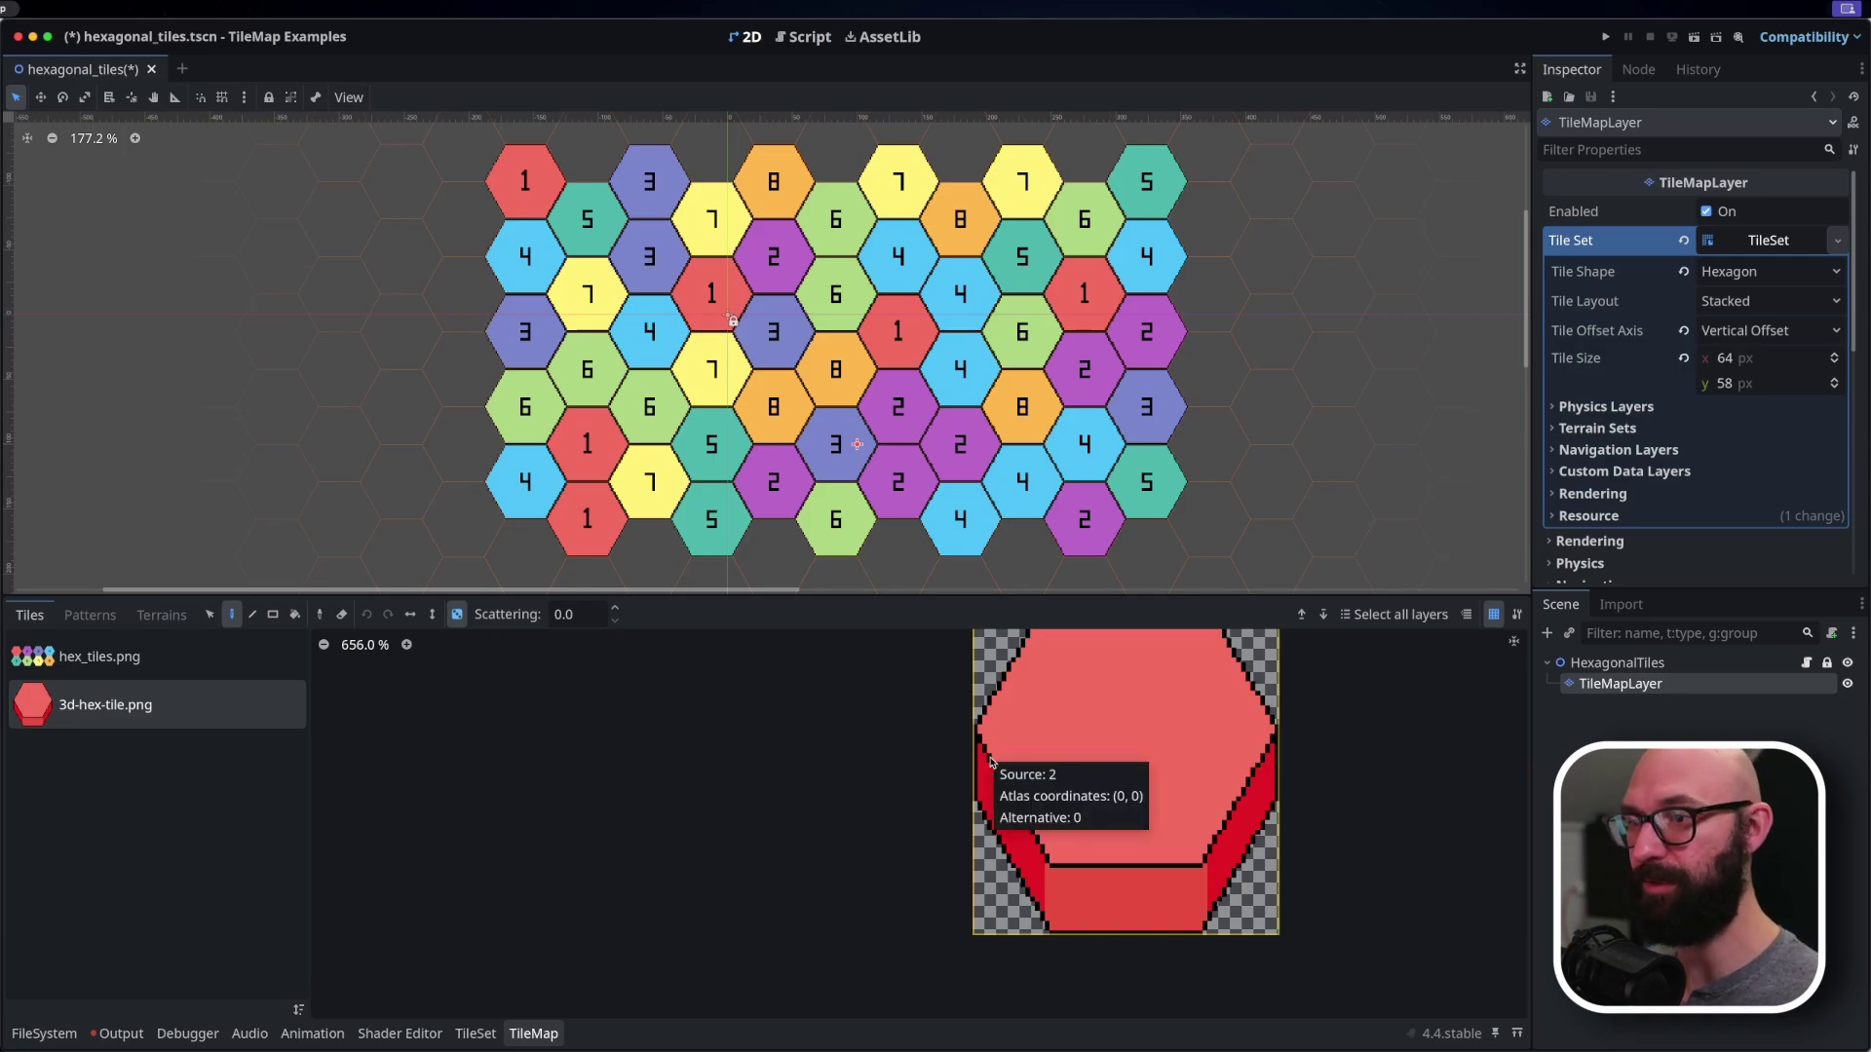
{"action": "left_click", "coordinate": [457, 614]}
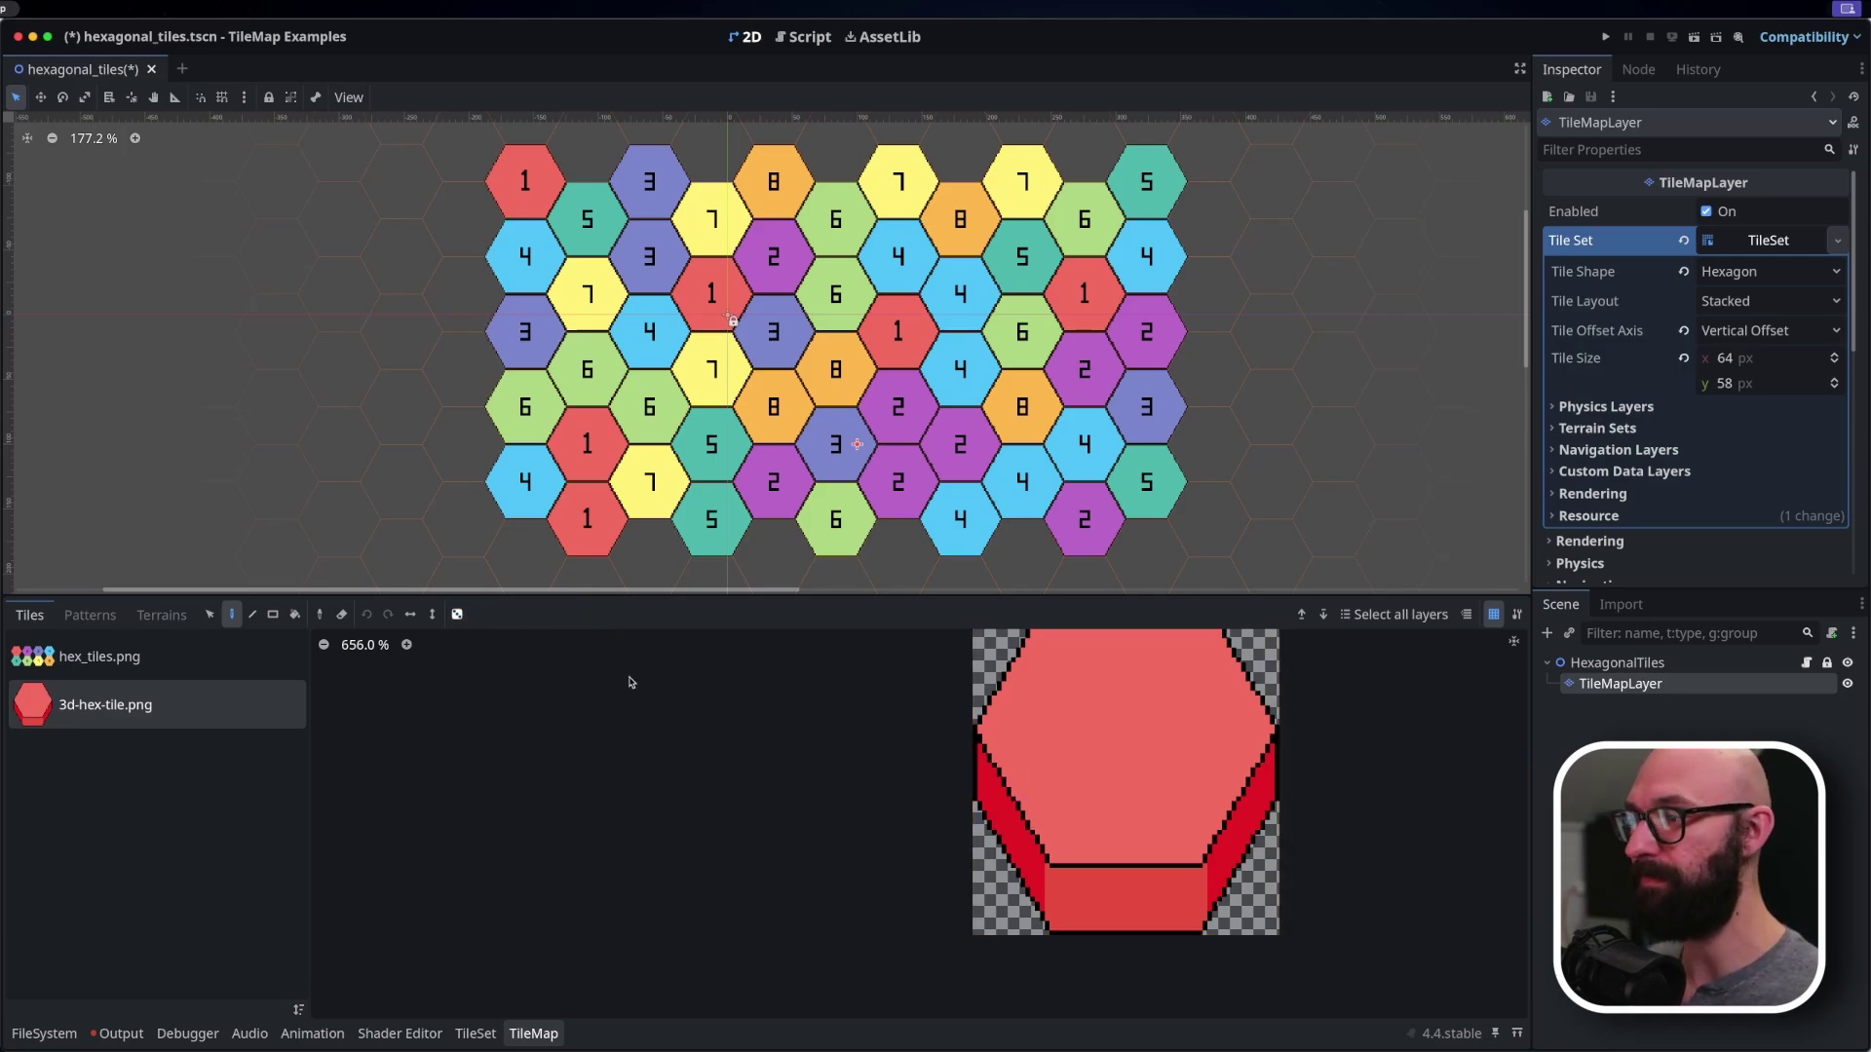
{"action": "left_click", "coordinate": [1106, 783]}
{"action": "left_click", "coordinate": [722, 408]}
{"action": "left_click", "coordinate": [904, 370]}
{"action": "left_click", "coordinate": [961, 441]}
{"action": "left_click", "coordinate": [835, 440]}
{"action": "left_click", "coordinate": [586, 440]}
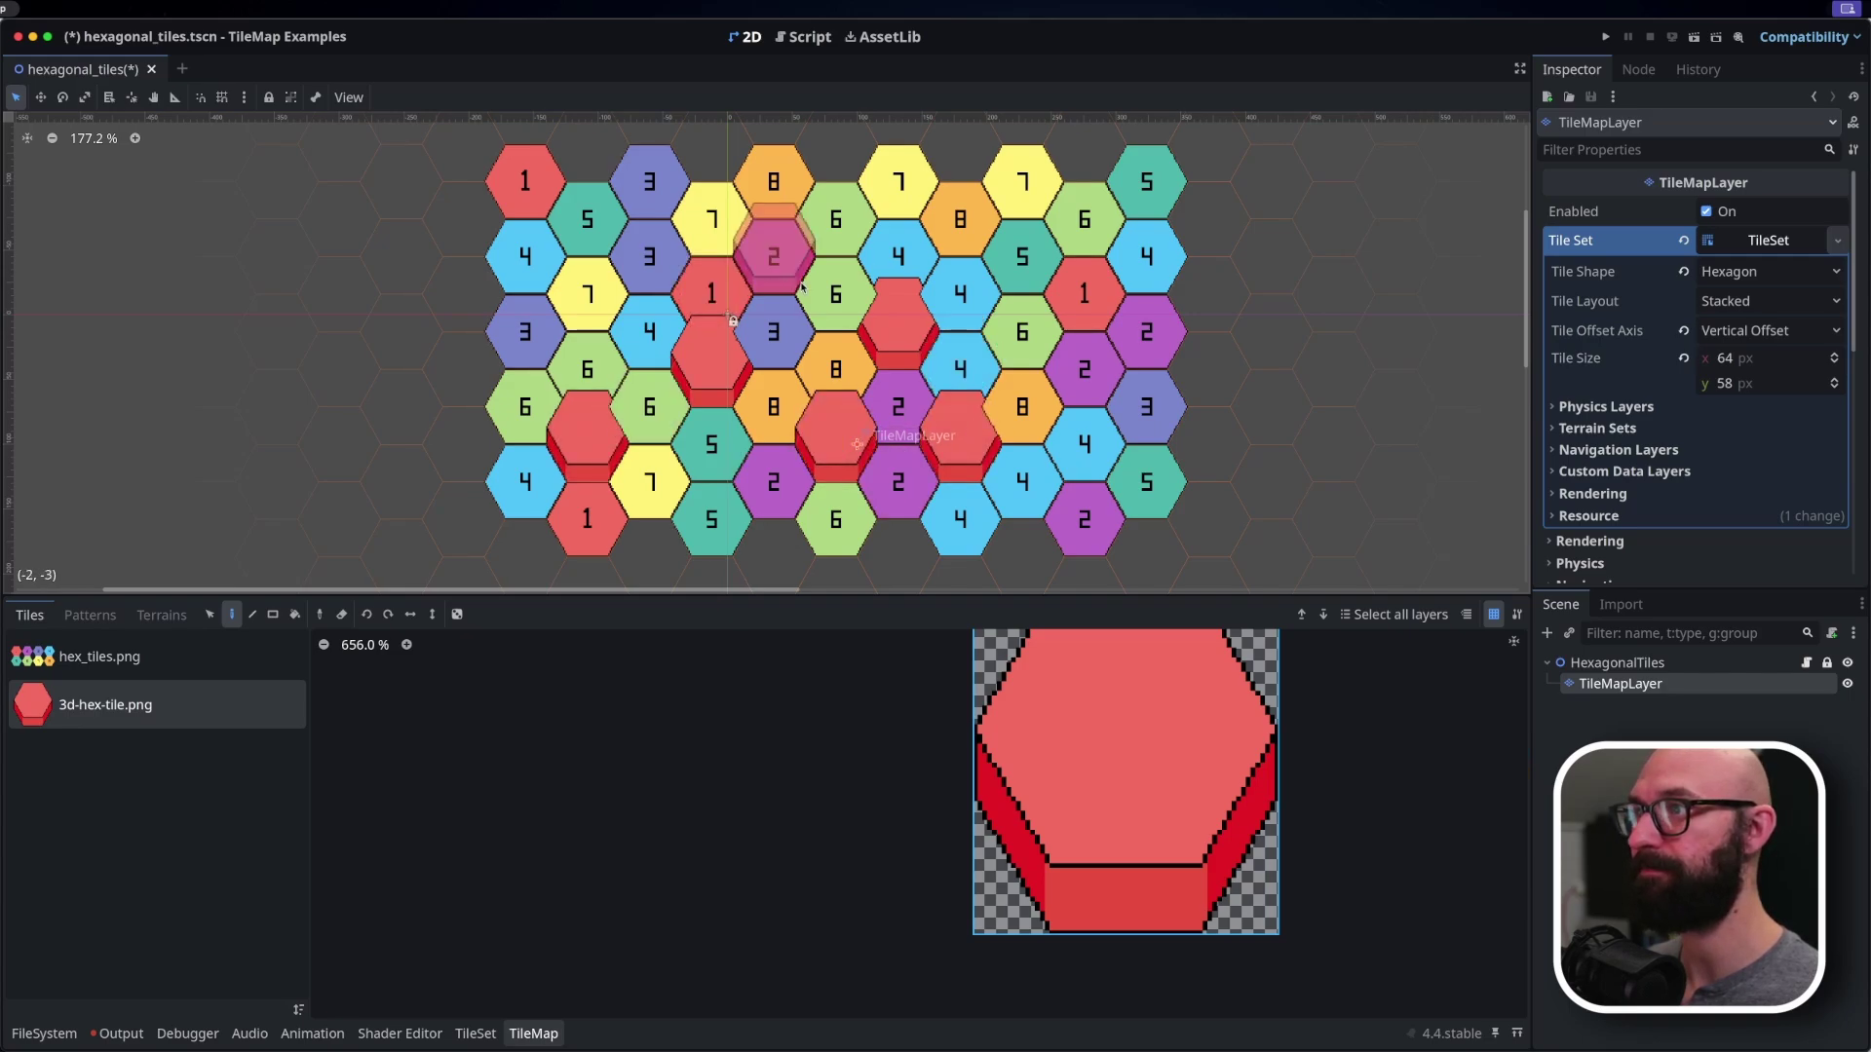
{"action": "left_click", "coordinate": [1022, 253]}
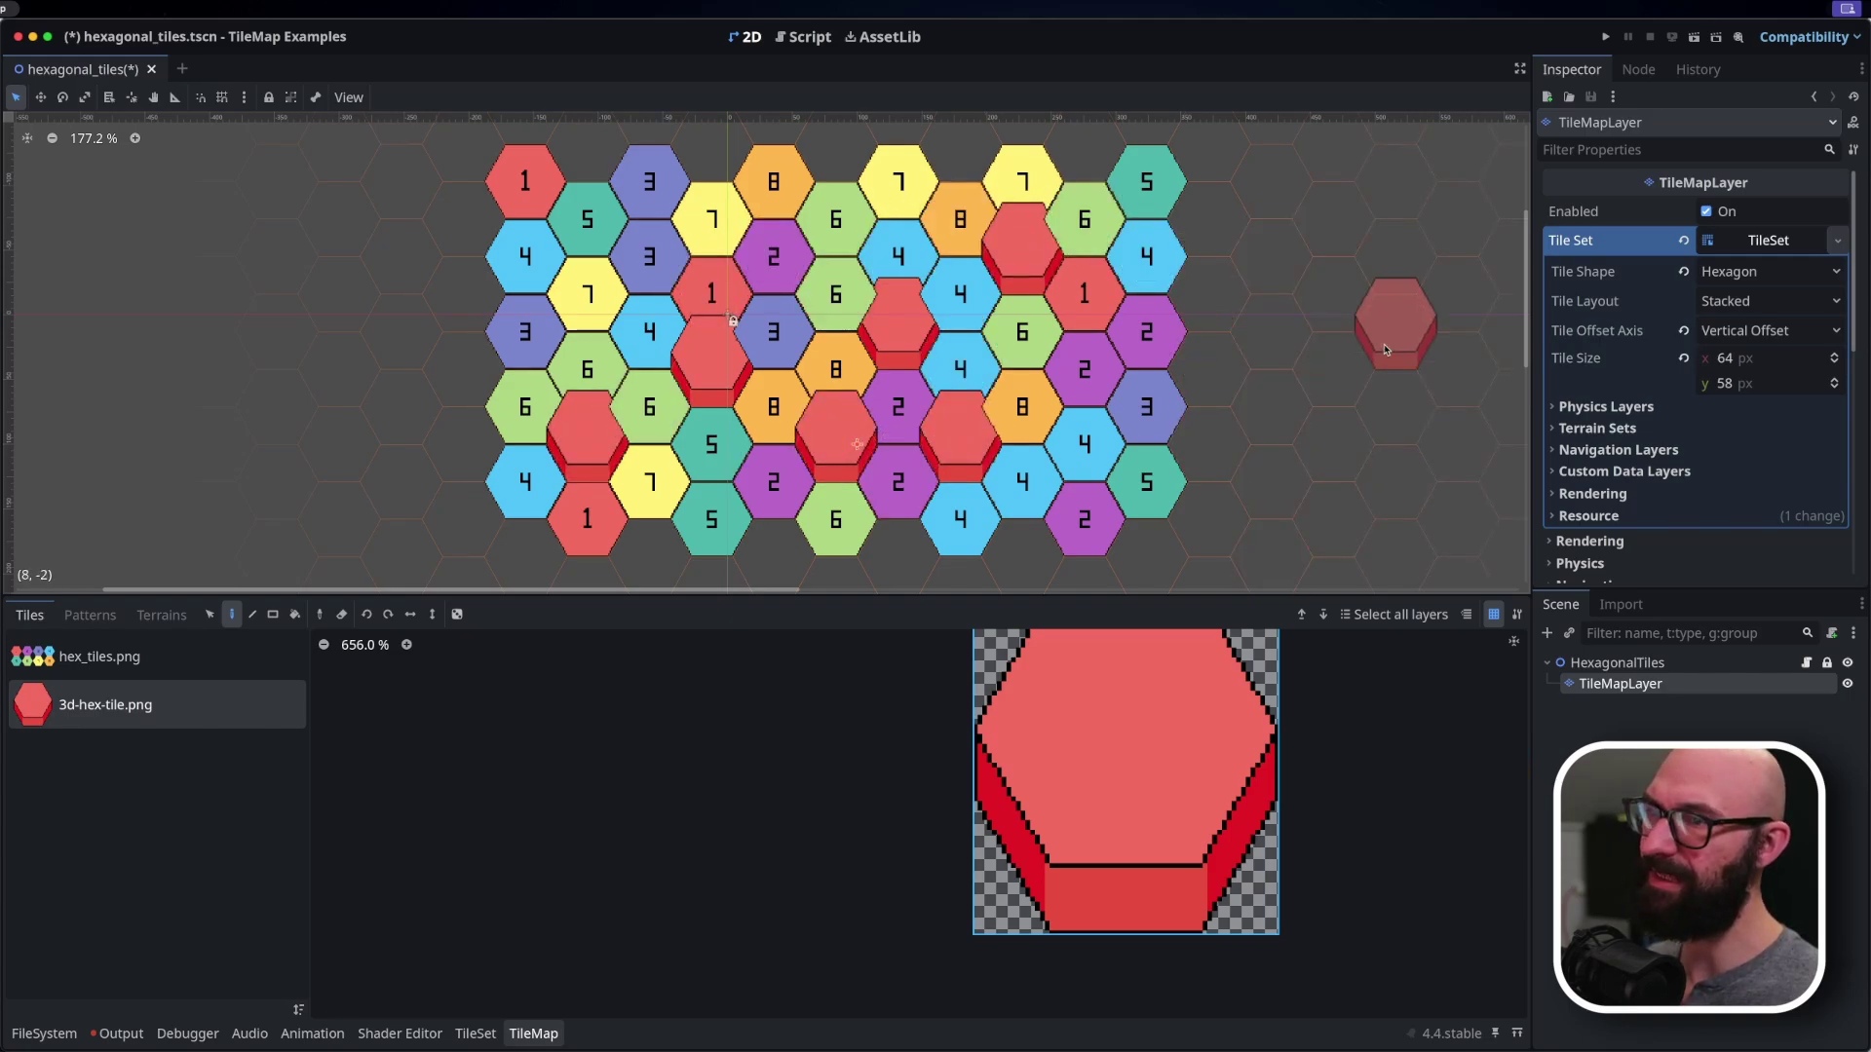
{"action": "left_click", "coordinate": [210, 614]}
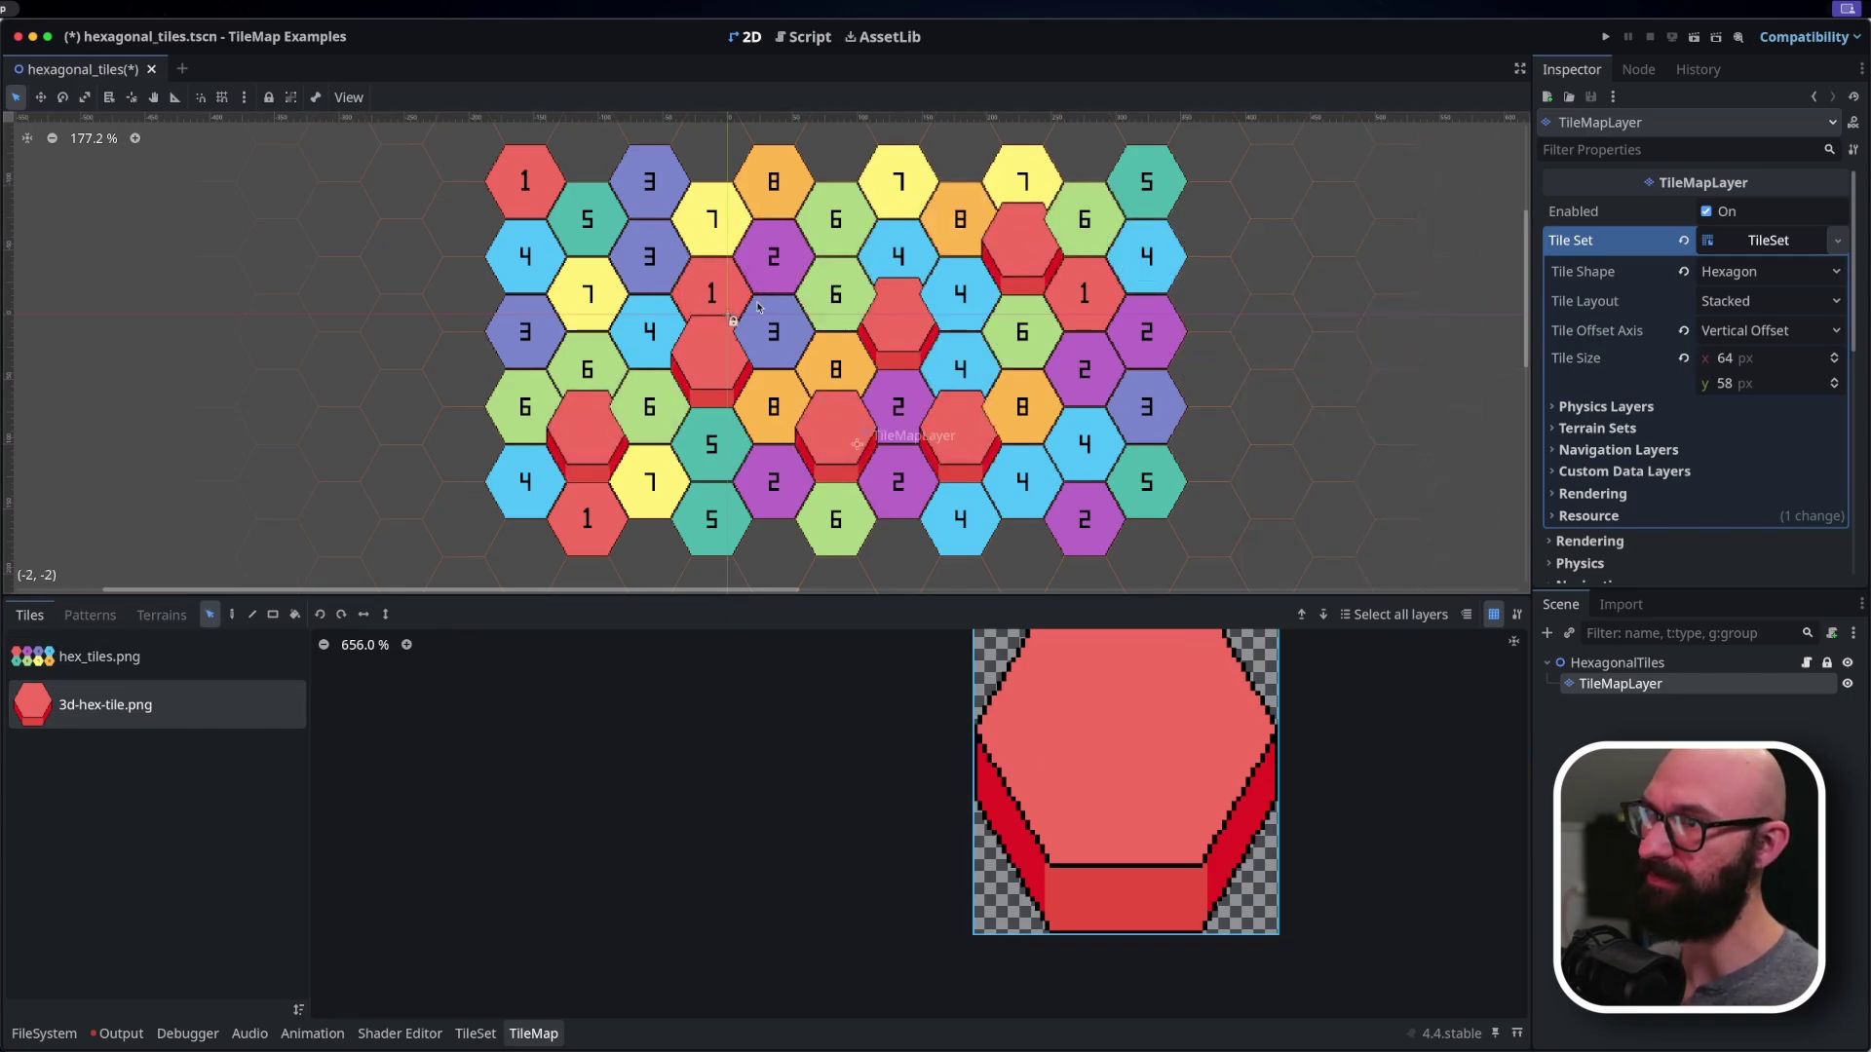
{"action": "scroll", "coordinate": [758, 308], "scroll_direction": "up", "scroll_amount": 6}
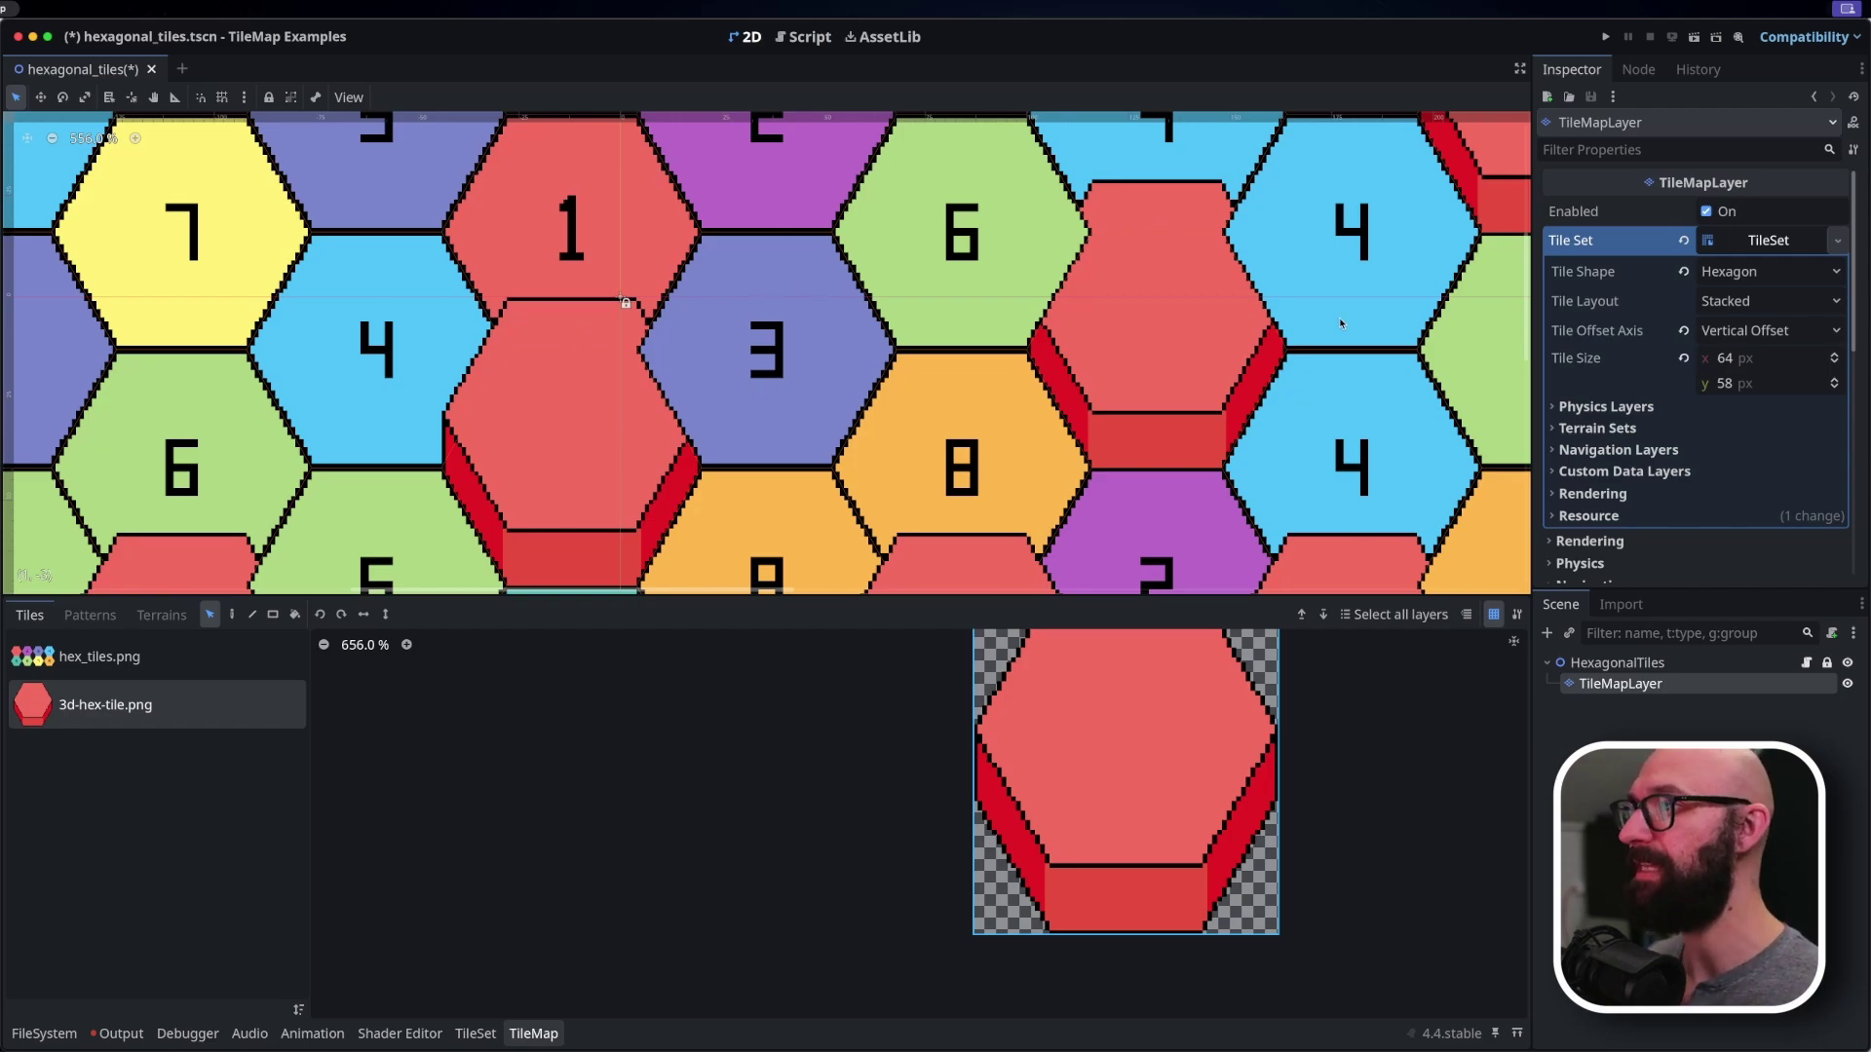
{"action": "scroll", "coordinate": [753, 399], "scroll_direction": "right", "scroll_amount": 5}
{"action": "scroll", "coordinate": [740, 324], "scroll_direction": "right", "scroll_amount": 1}
{"action": "scroll", "coordinate": [741, 324], "scroll_direction": "down", "scroll_amount": 1}
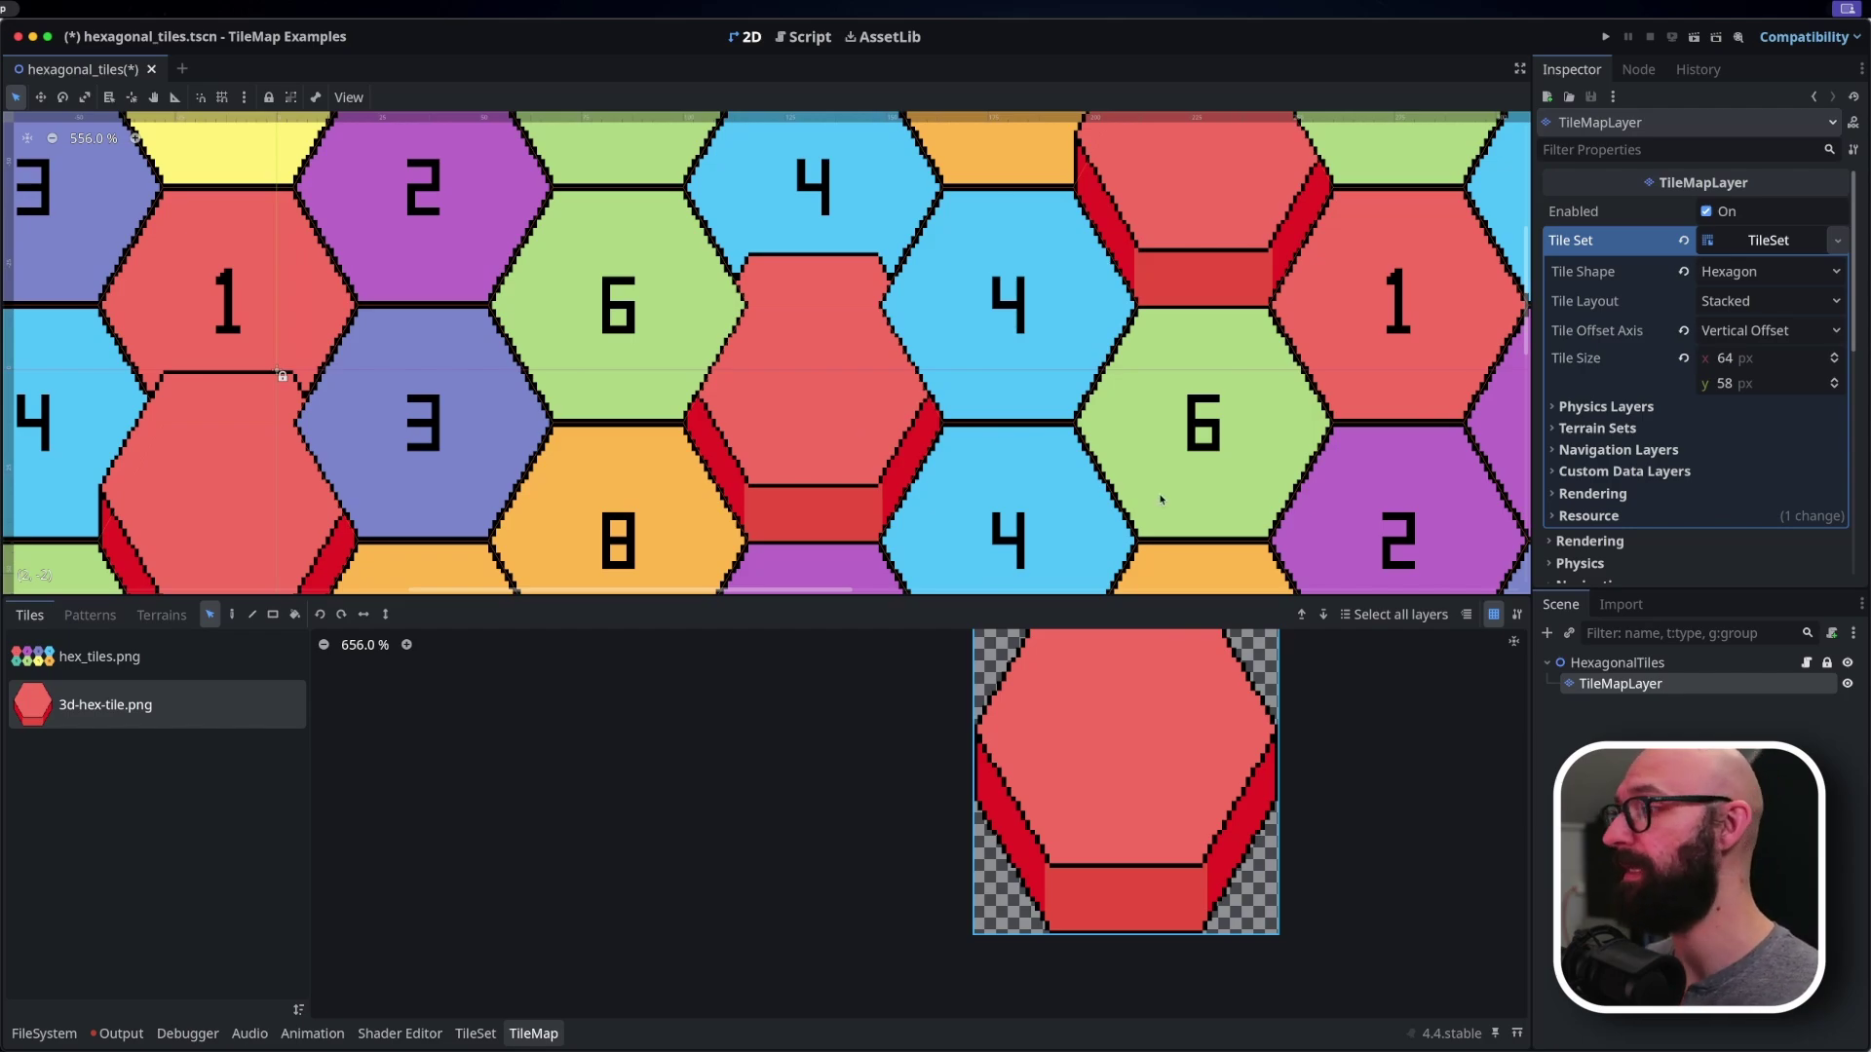
In the Inspector's CanvasItem > Ordering section, check Y Sort Enabled for the TileMapLayer.
{"action": "scroll", "coordinate": [1613, 391], "scroll_direction": "down", "scroll_amount": 3}
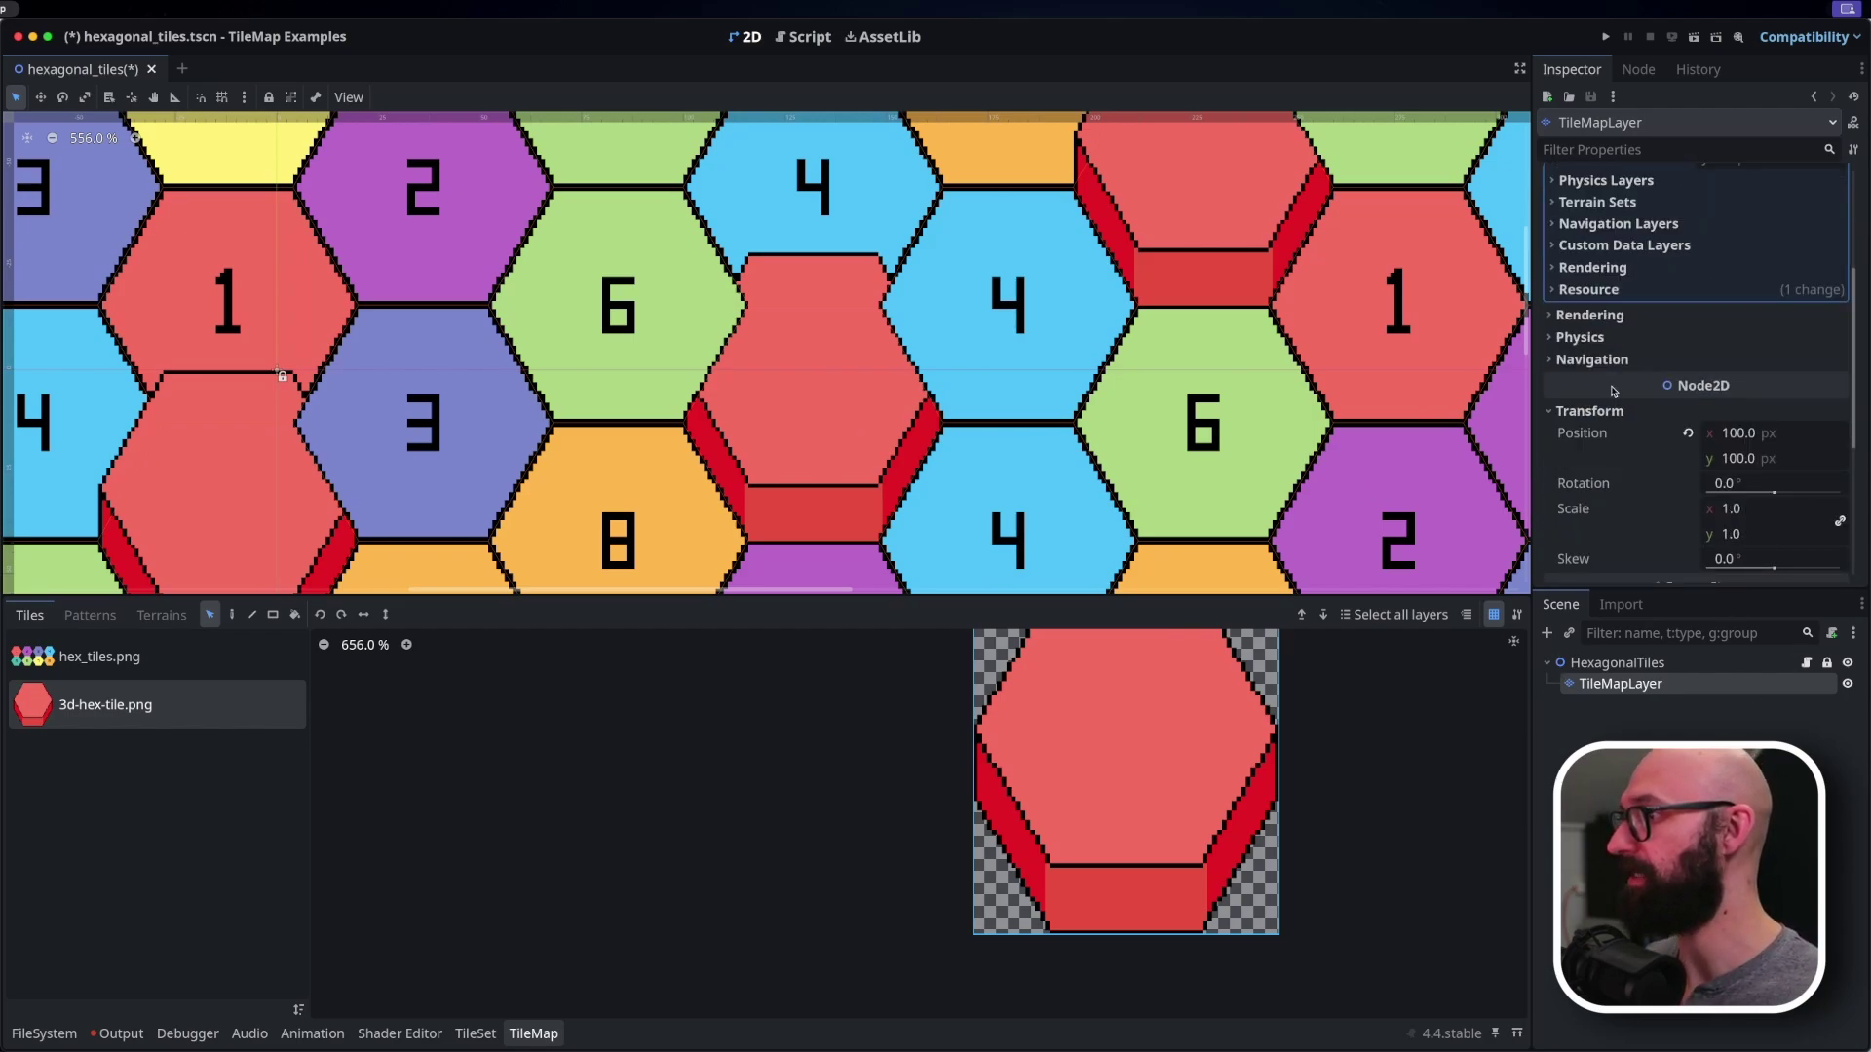
{"action": "scroll", "coordinate": [1617, 488], "scroll_direction": "down", "scroll_amount": 5}
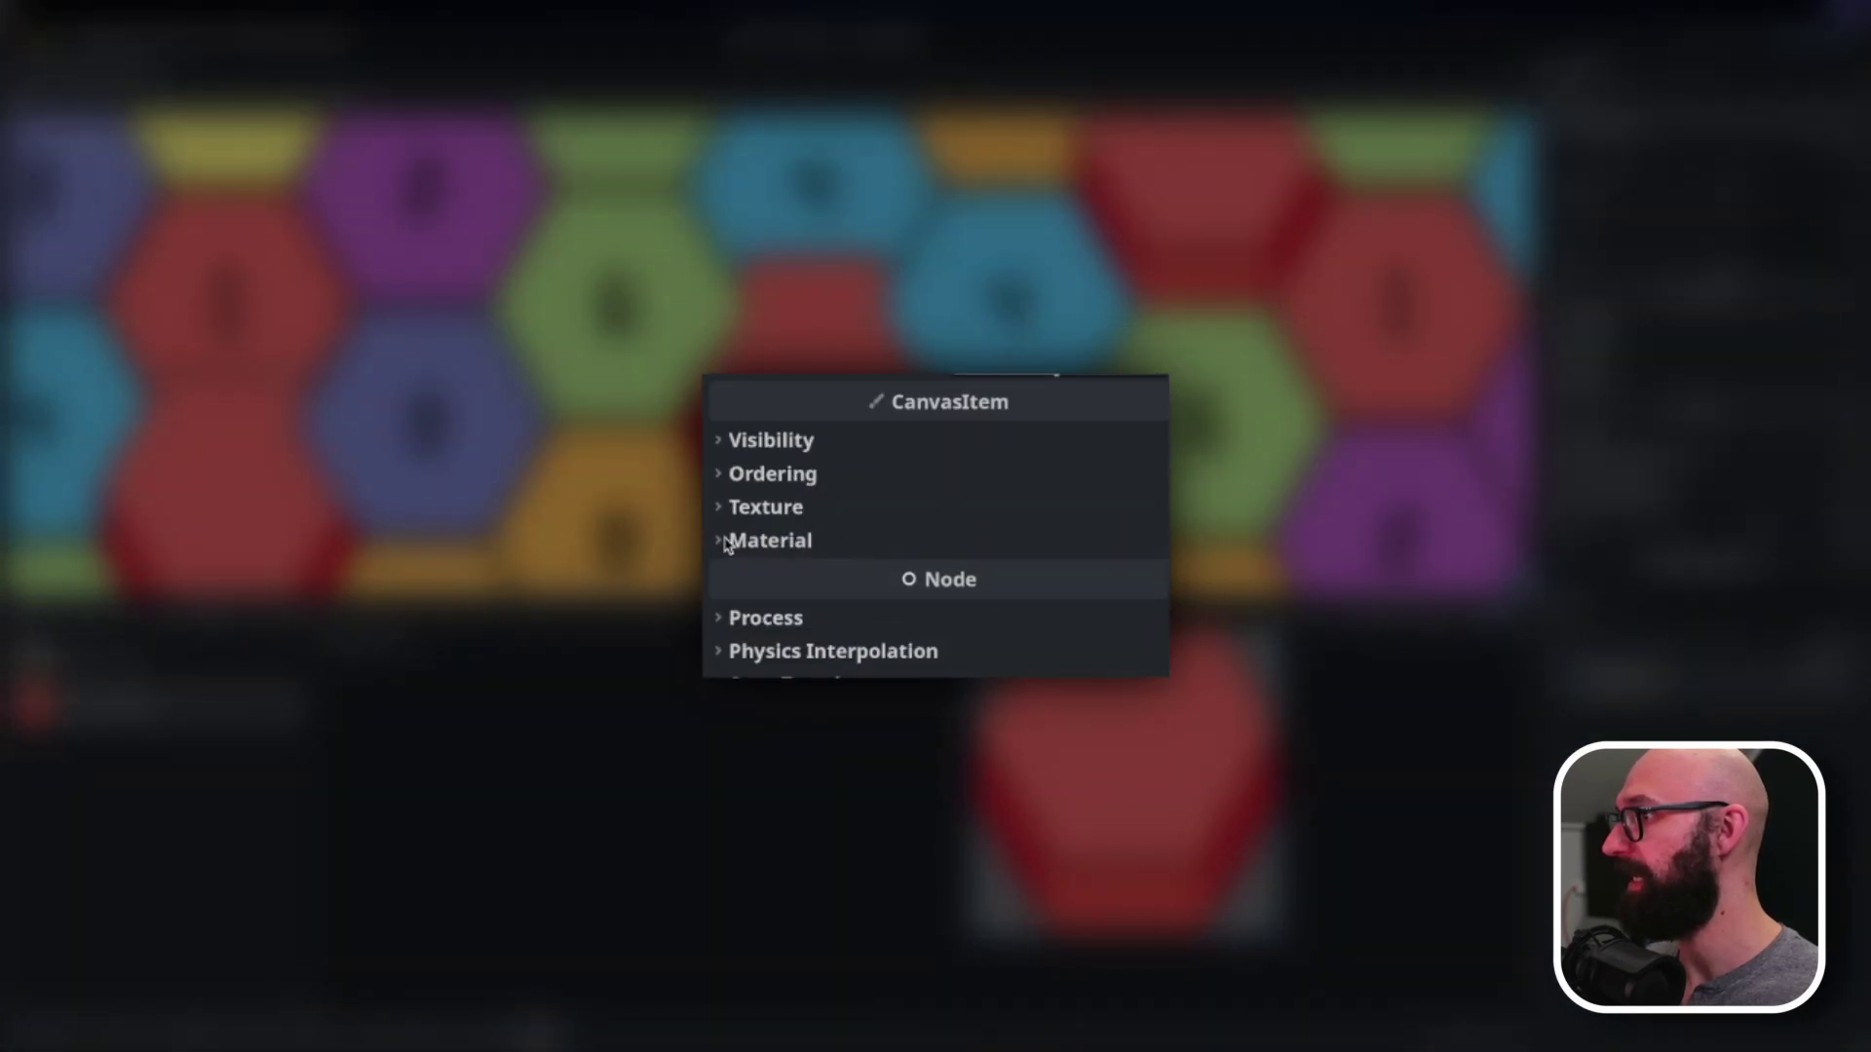
{"action": "left_click", "coordinate": [720, 474]}
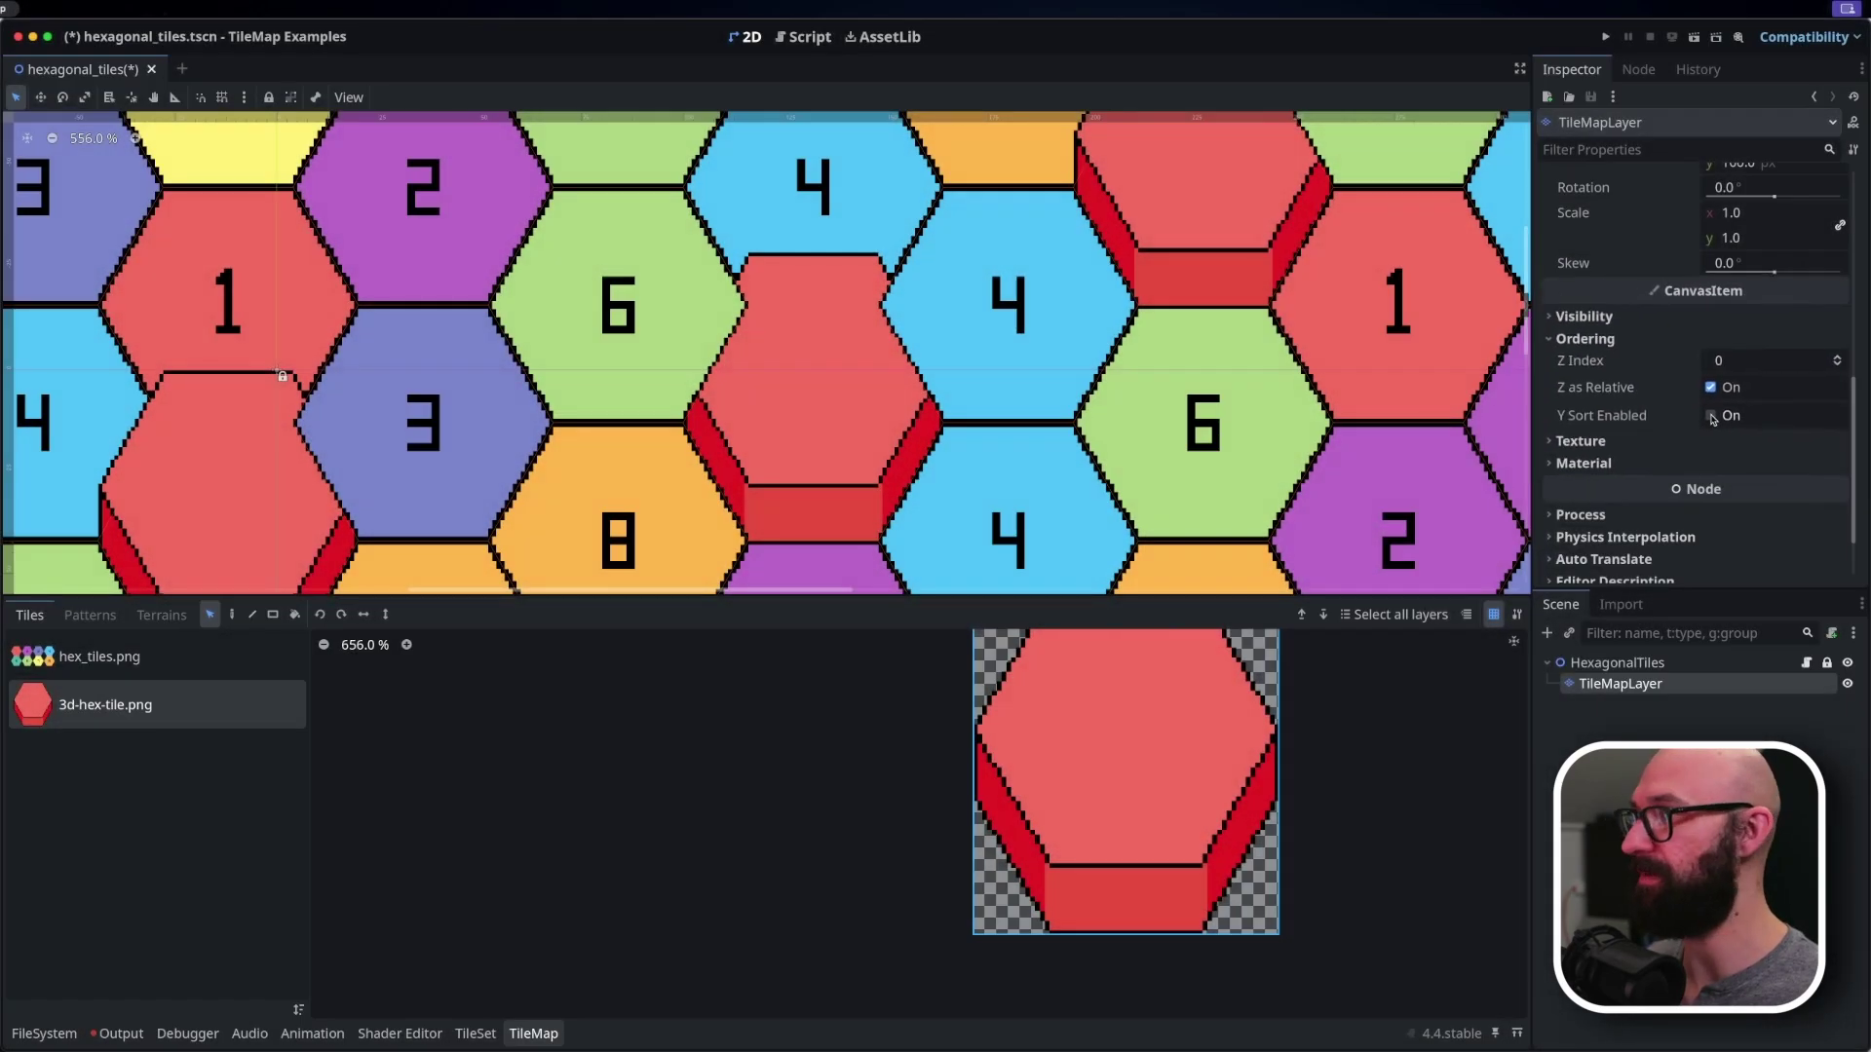
{"action": "left_click", "coordinate": [1711, 416]}
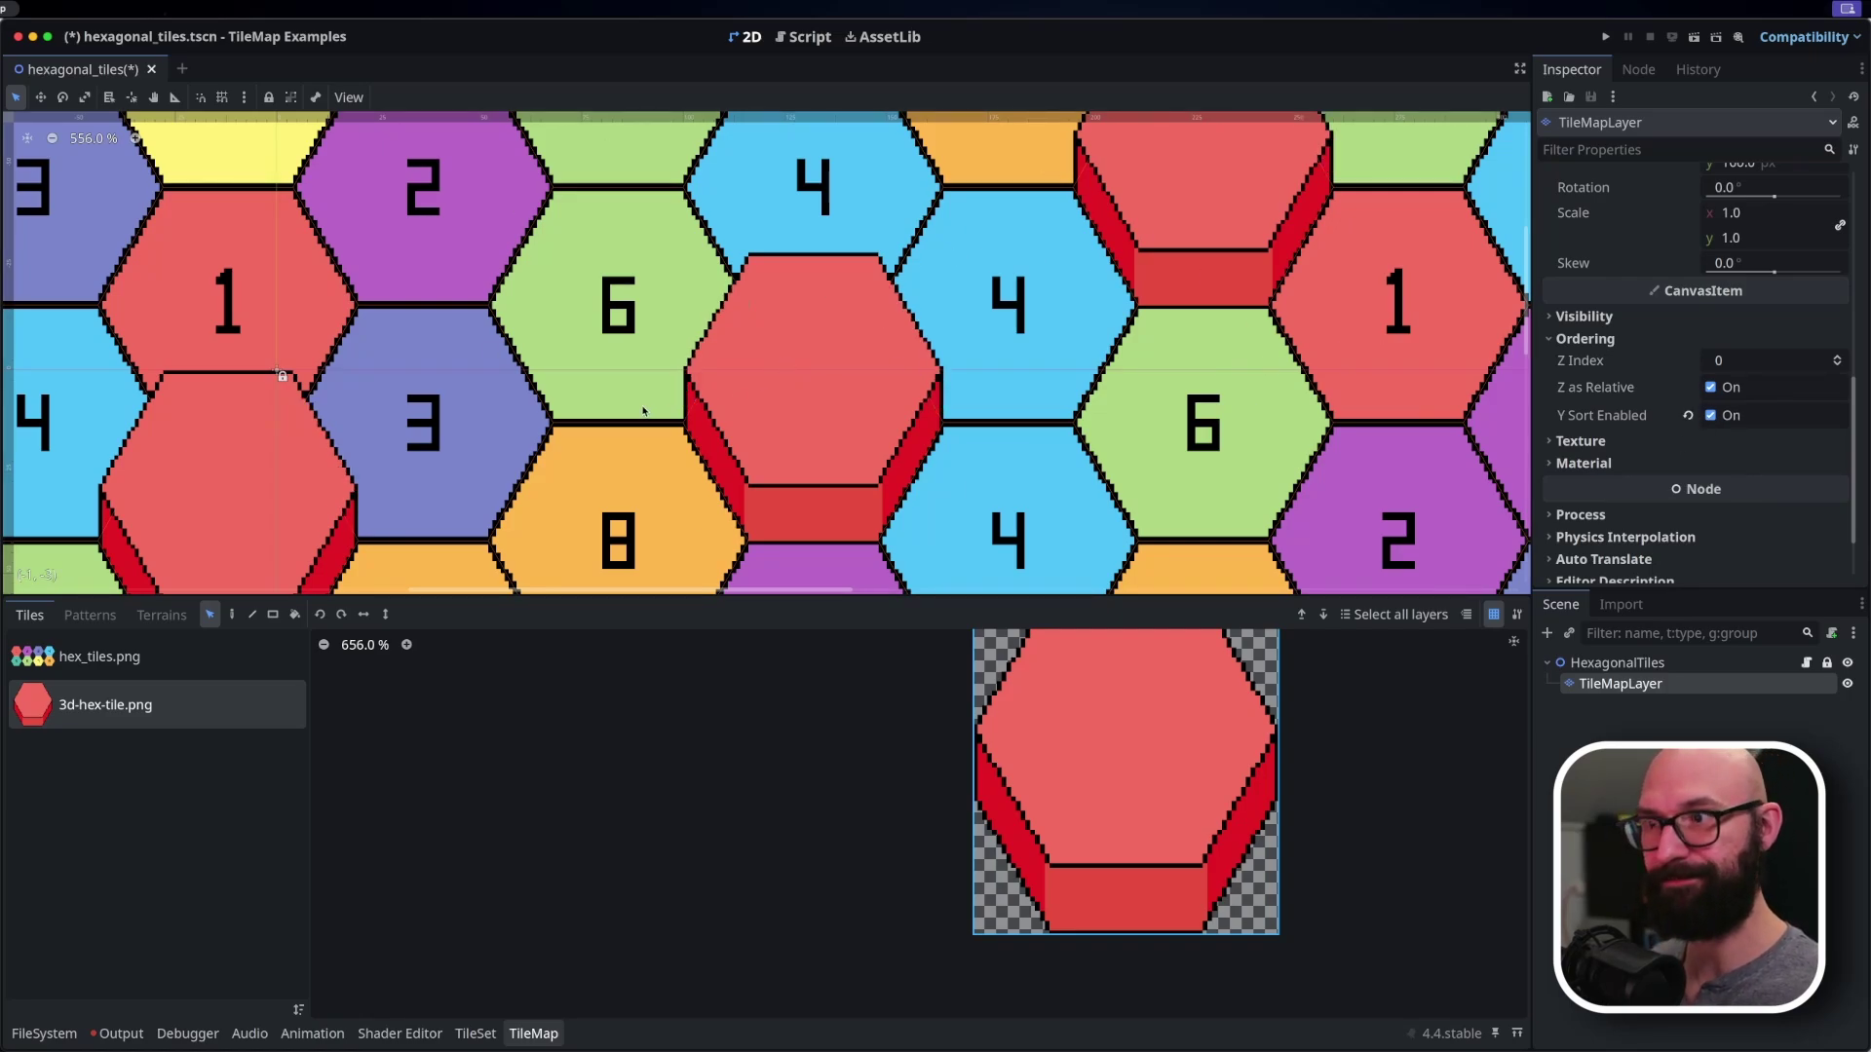
{"action": "scroll", "coordinate": [632, 410], "scroll_direction": "down", "scroll_amount": 1}
{"action": "scroll", "coordinate": [632, 410], "scroll_direction": "down", "scroll_amount": 12}
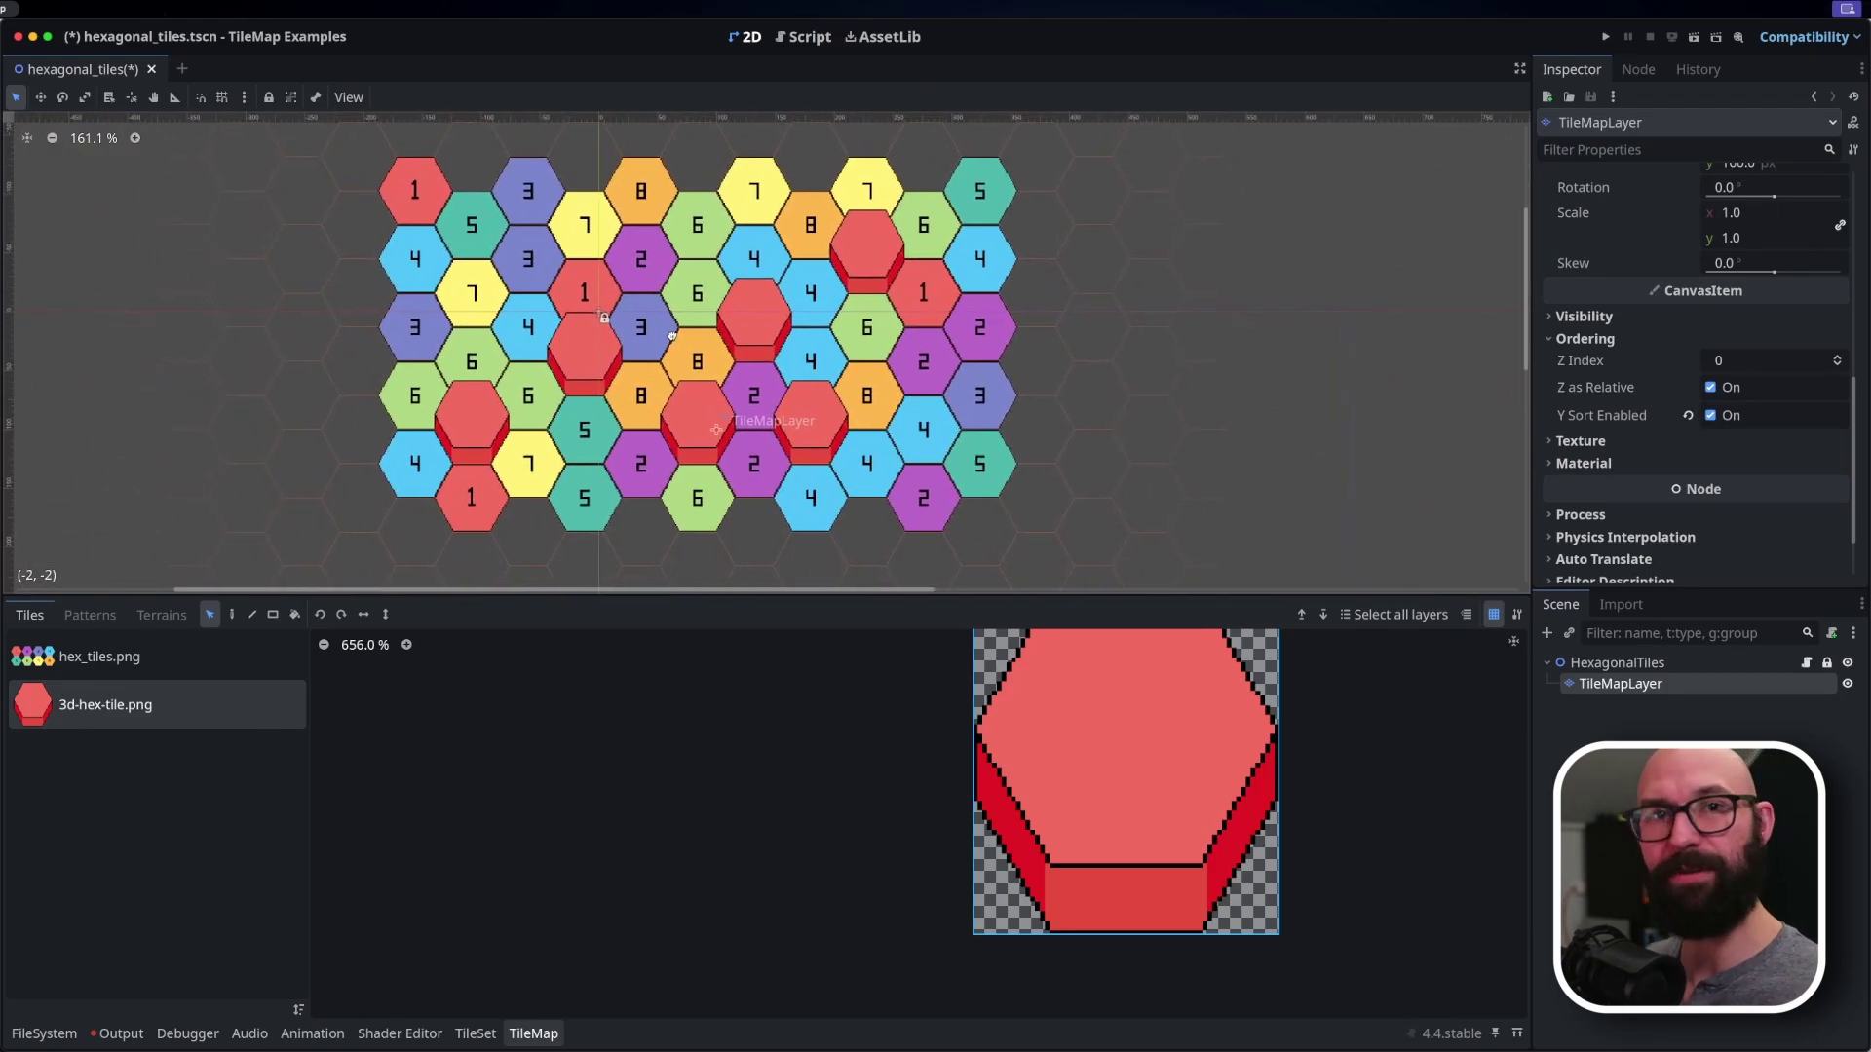
{"action": "middle_click_drag", "start_coordinate": [671, 335], "coordinate": [674, 337]}
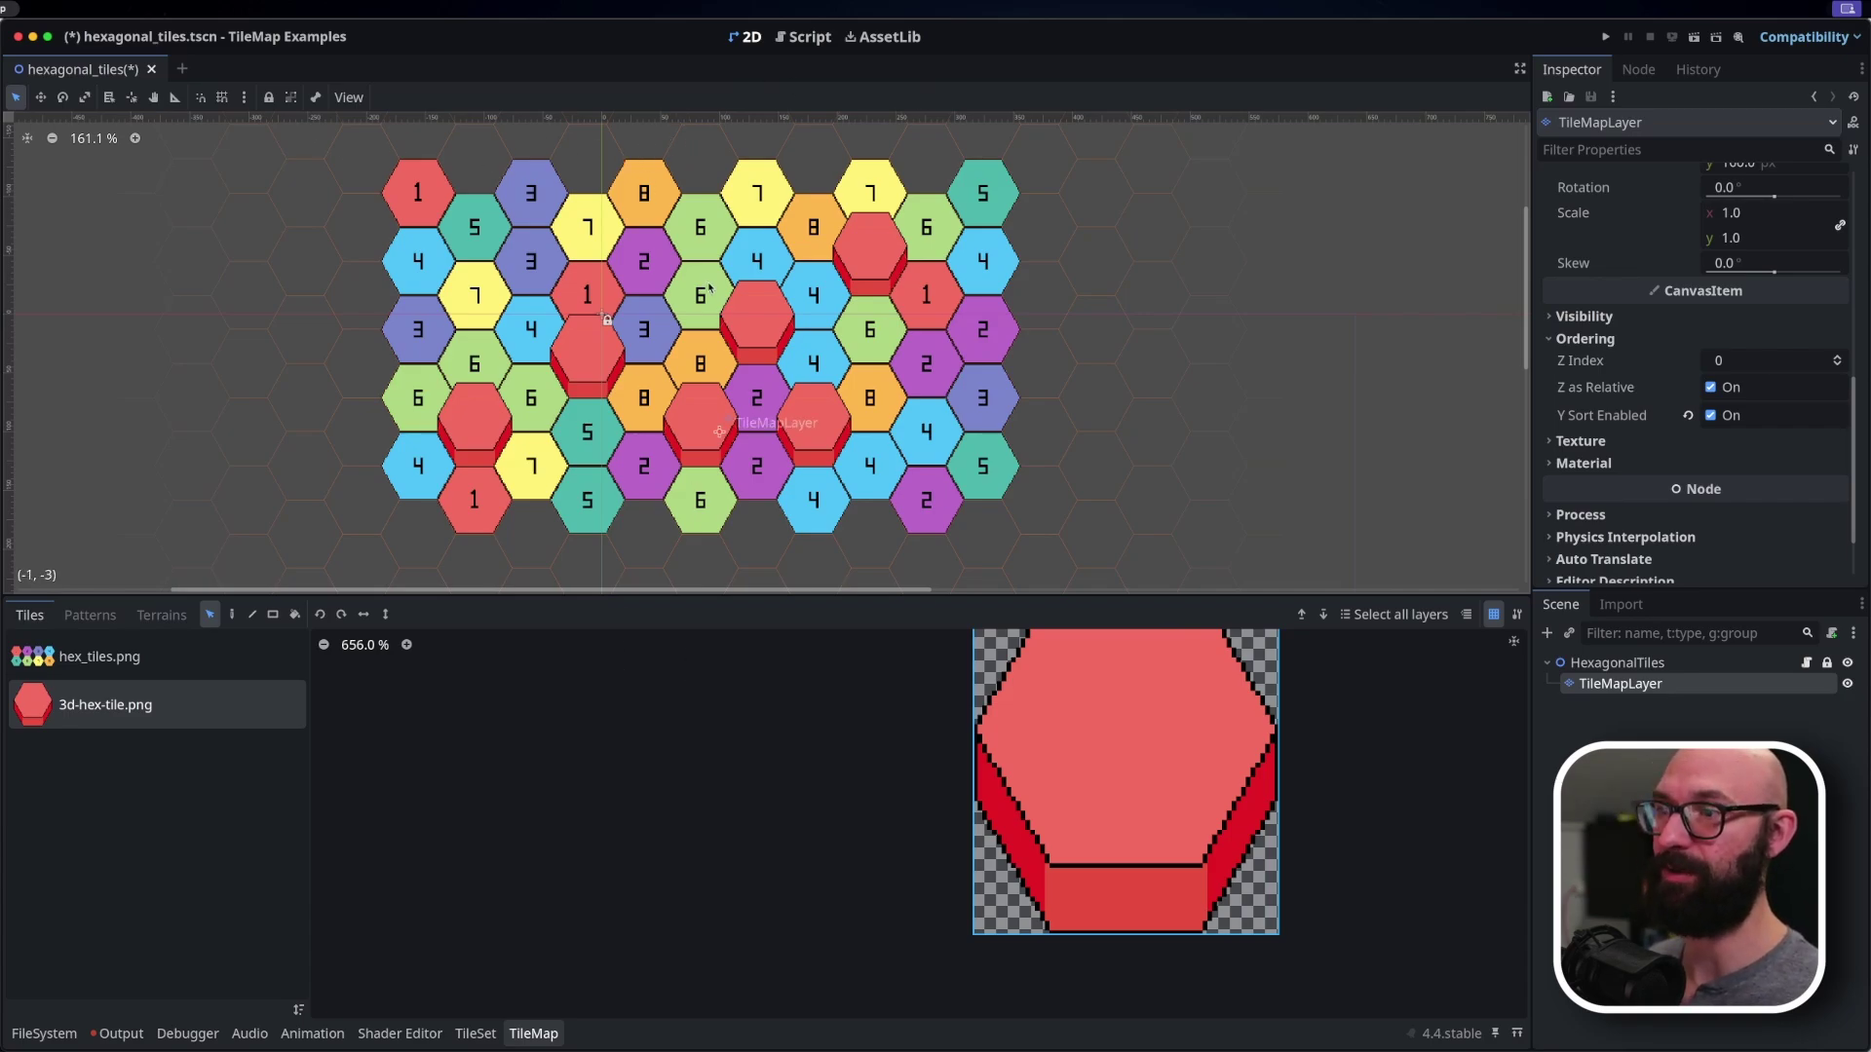
{"action": "scroll", "coordinate": [722, 455], "scroll_direction": "up", "scroll_amount": 4}
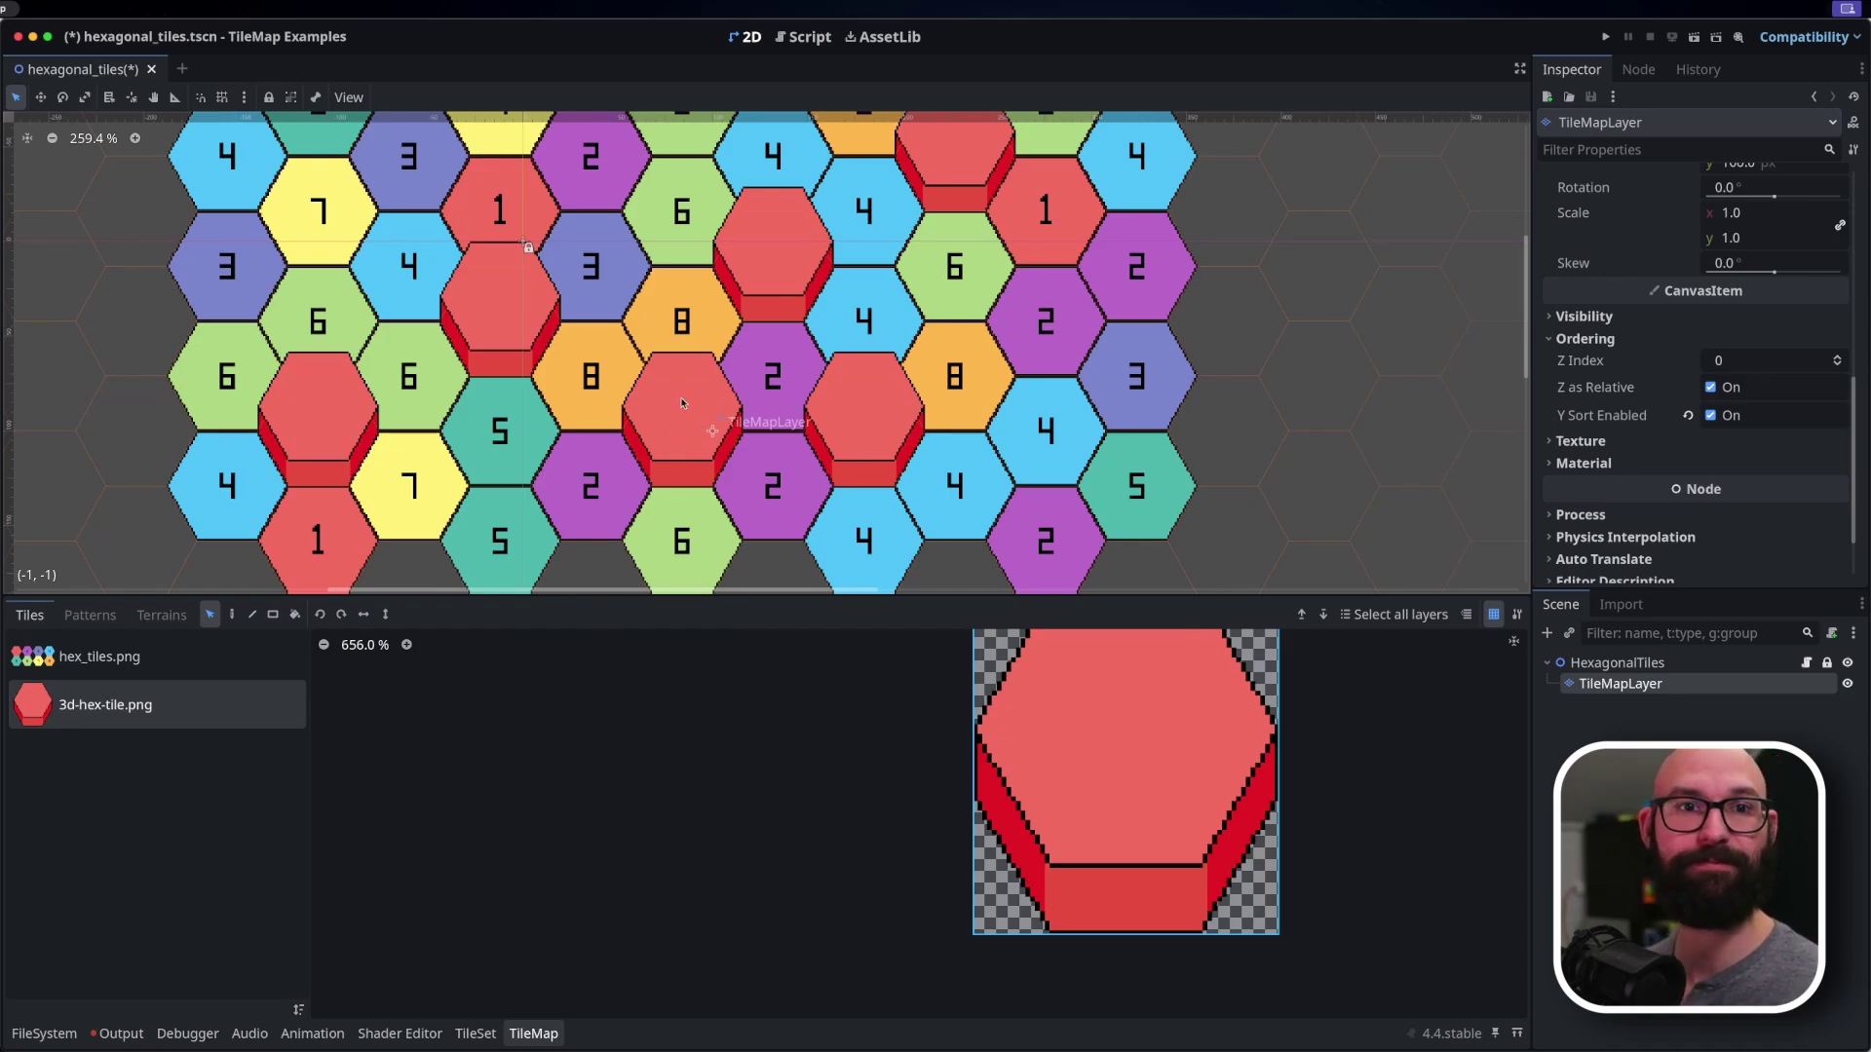
{"action": "key", "text": "2"}
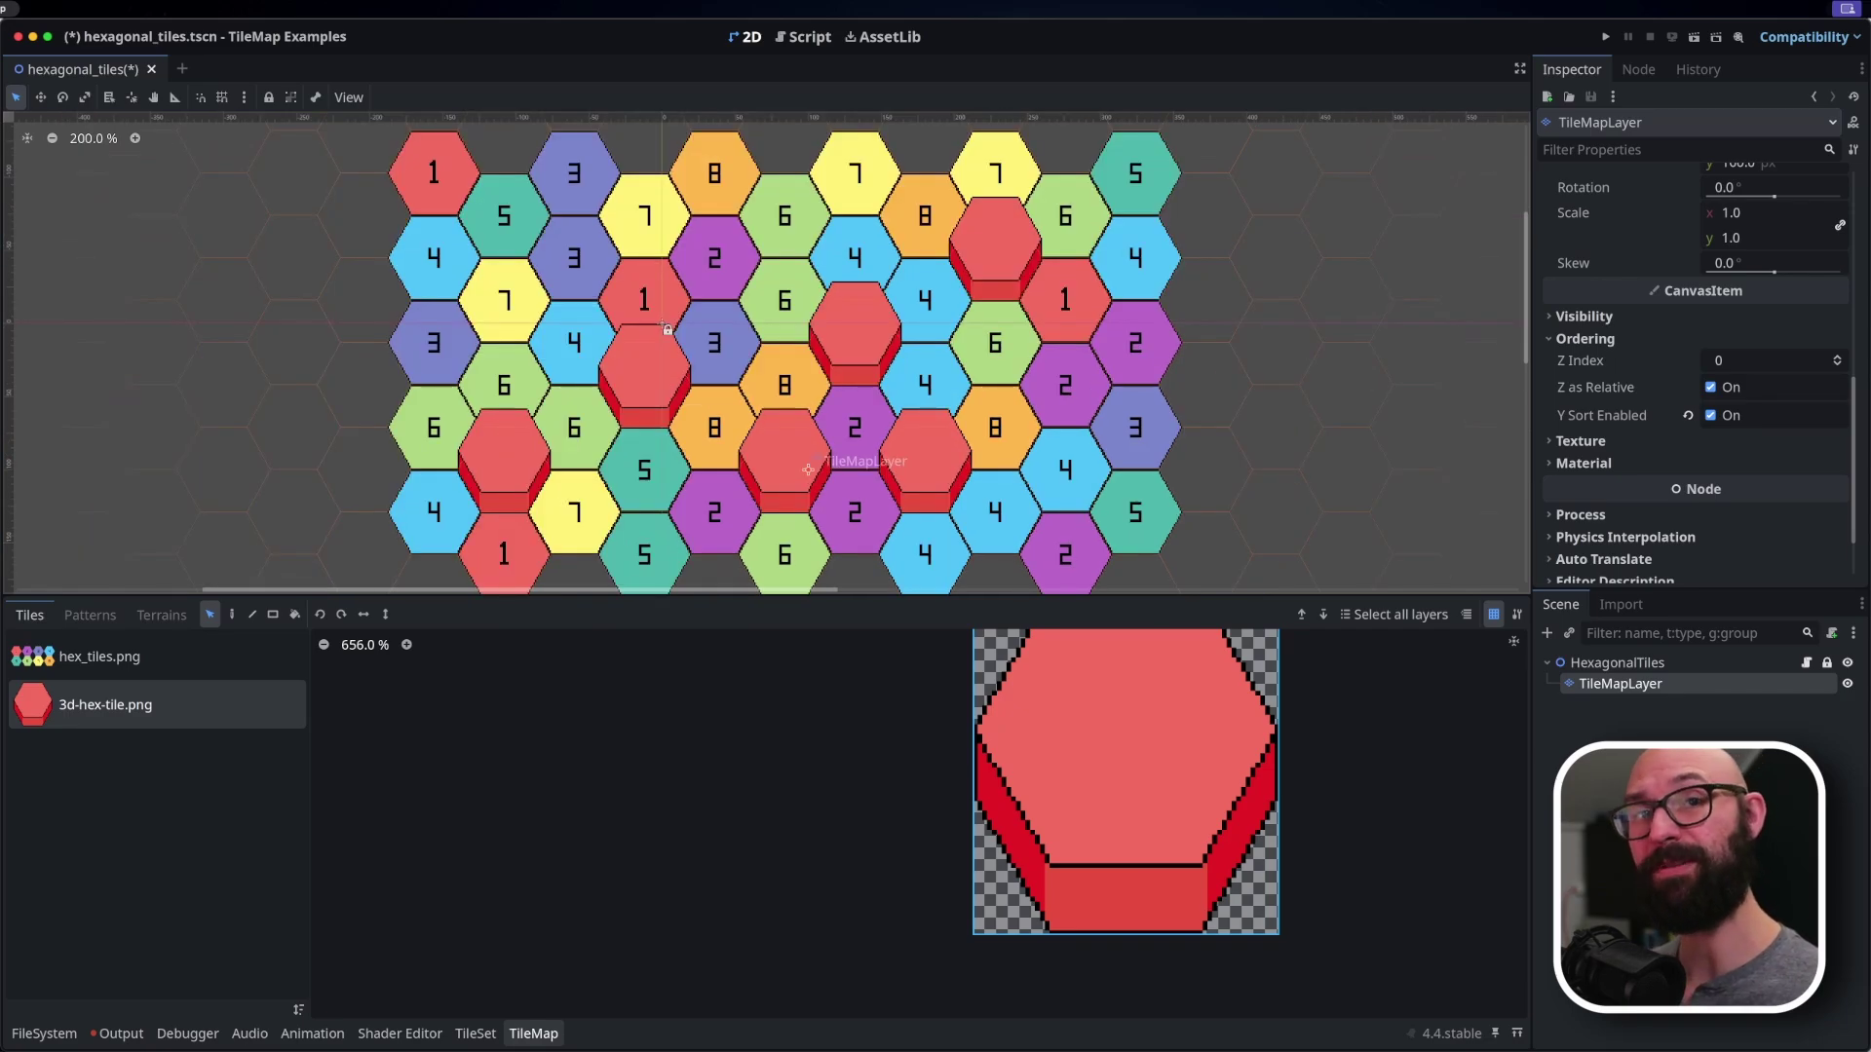